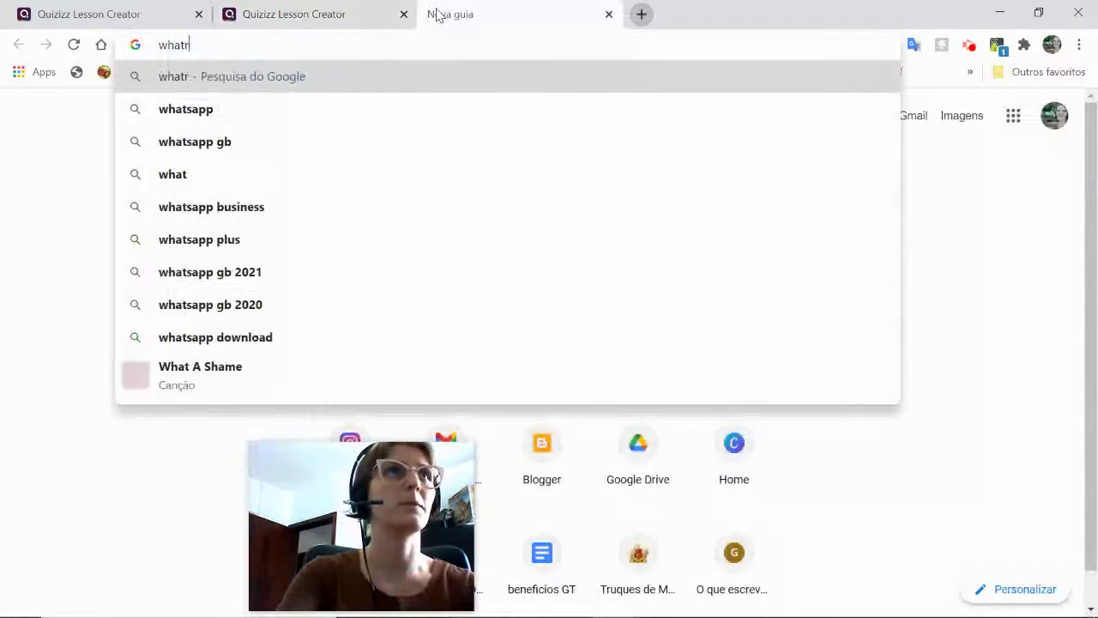
# - Search Google Images for "whatsapp logo vicio" and preview the WhatsApp logo from the "Vício No Whatsapp" Facebook result
pyautogui.write('sapp log')
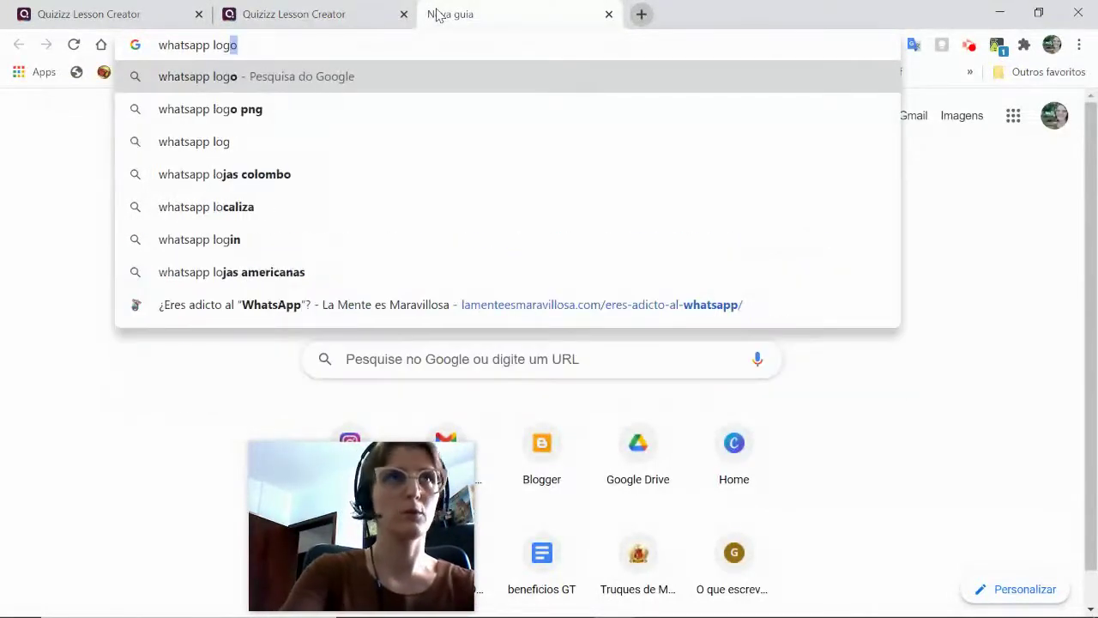
pyautogui.write('o vicio')
pyautogui.press('Return')
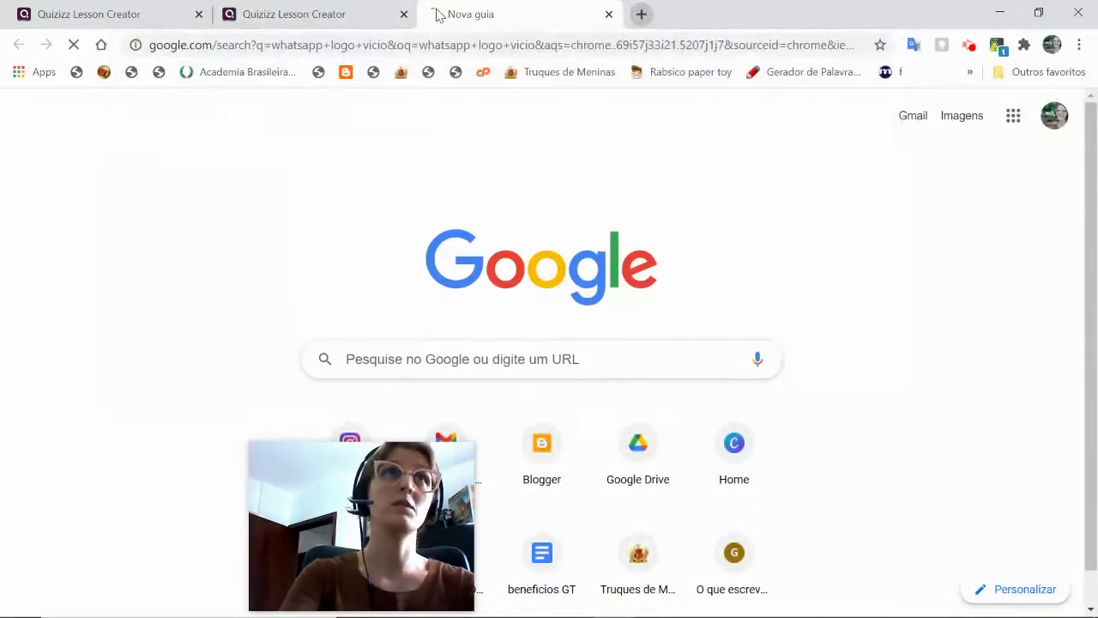
pyautogui.click(207, 131)
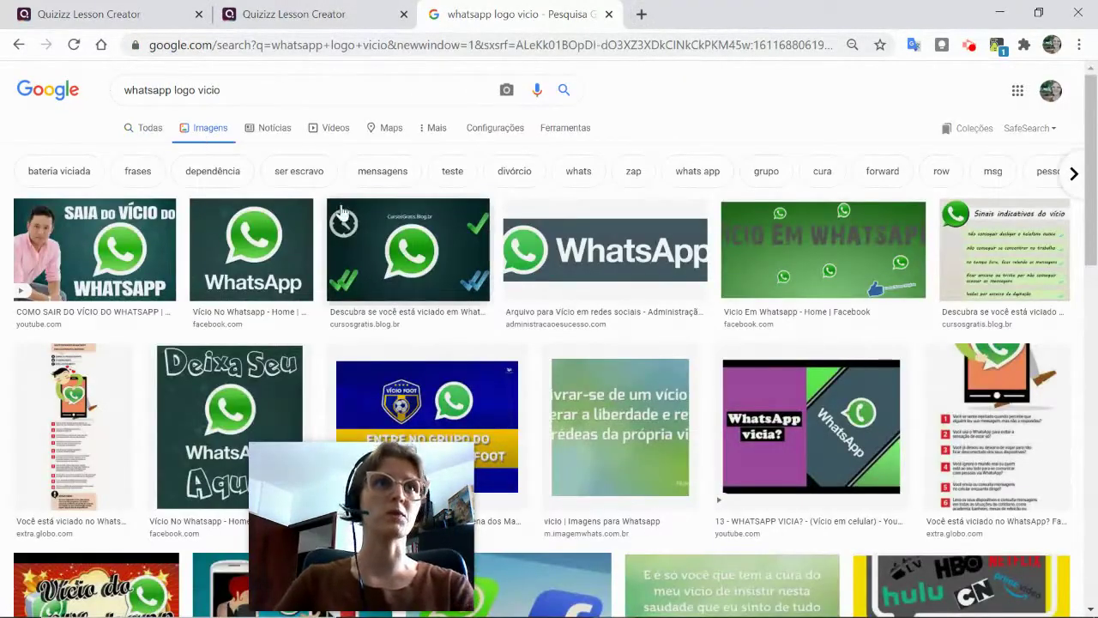
pyautogui.click(253, 239)
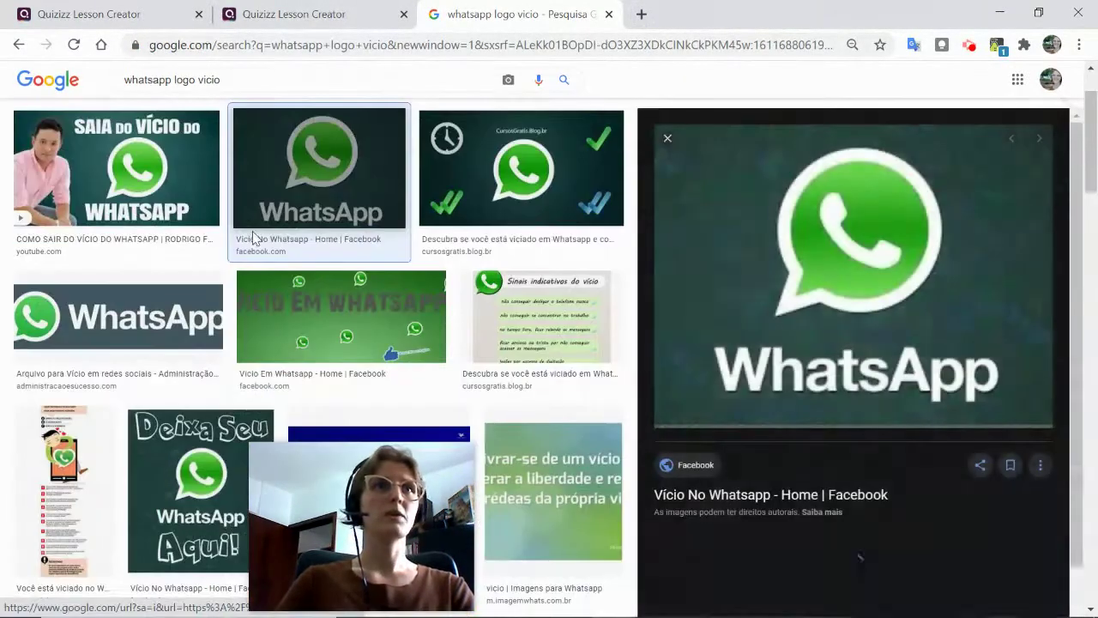
# - Try to insert the previewed WhatsApp logo on the Quizizz introduction slide by pasting its copied link address as the image link
pyautogui.rightClick(789, 251)
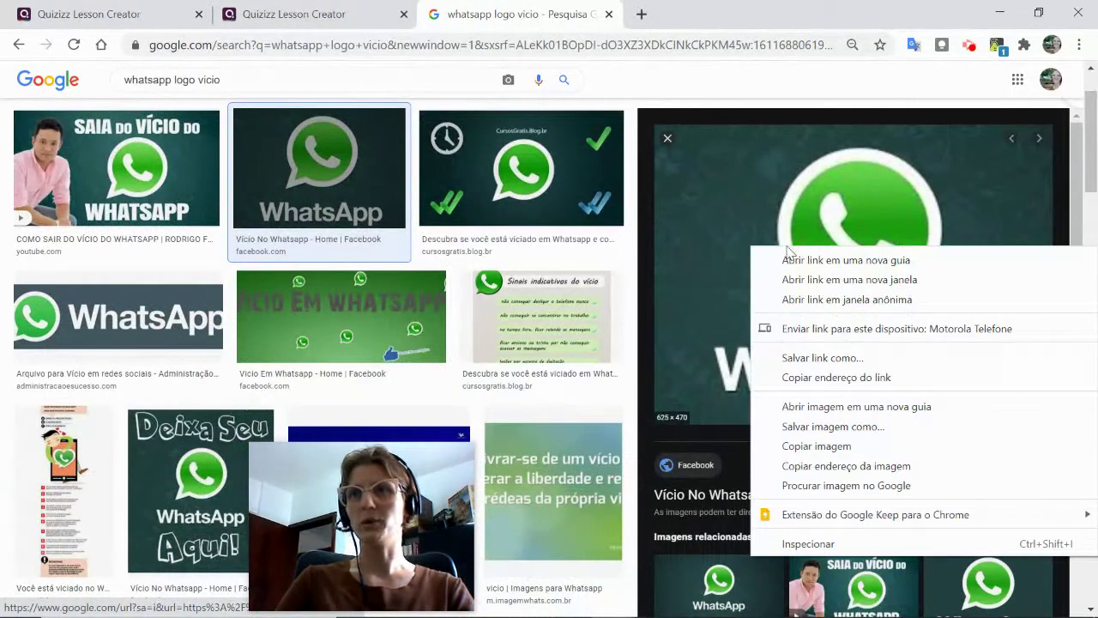
pyautogui.click(819, 378)
pyautogui.click(288, 13)
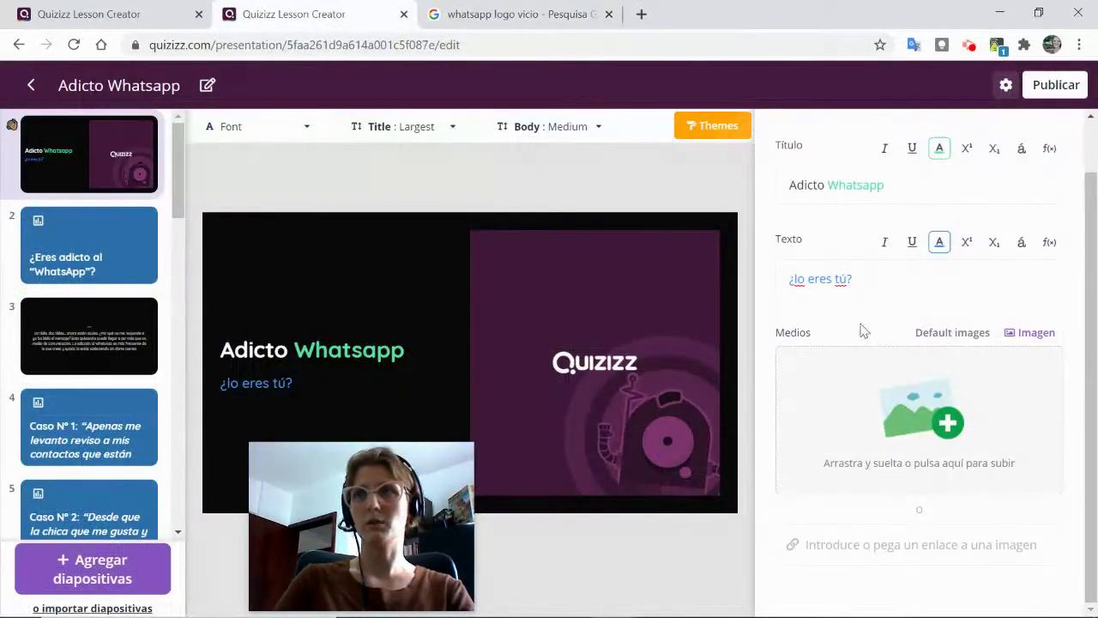
pyautogui.click(841, 543)
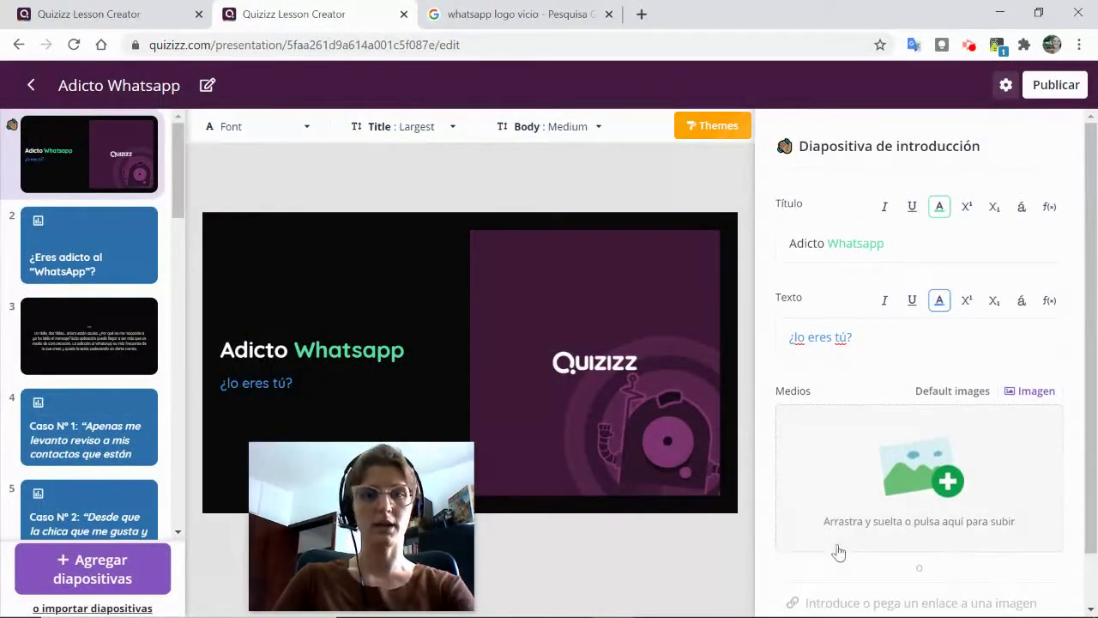
pyautogui.hotkey('ctrl', 'v')
pyautogui.scroll(-1, 938, 411)
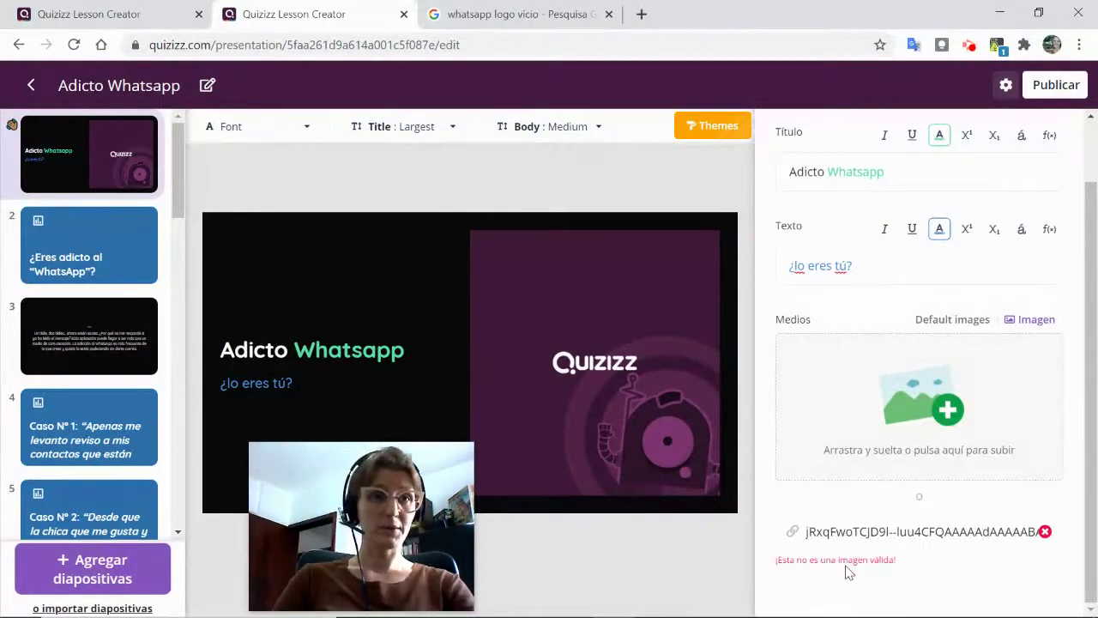
pyautogui.click(489, 14)
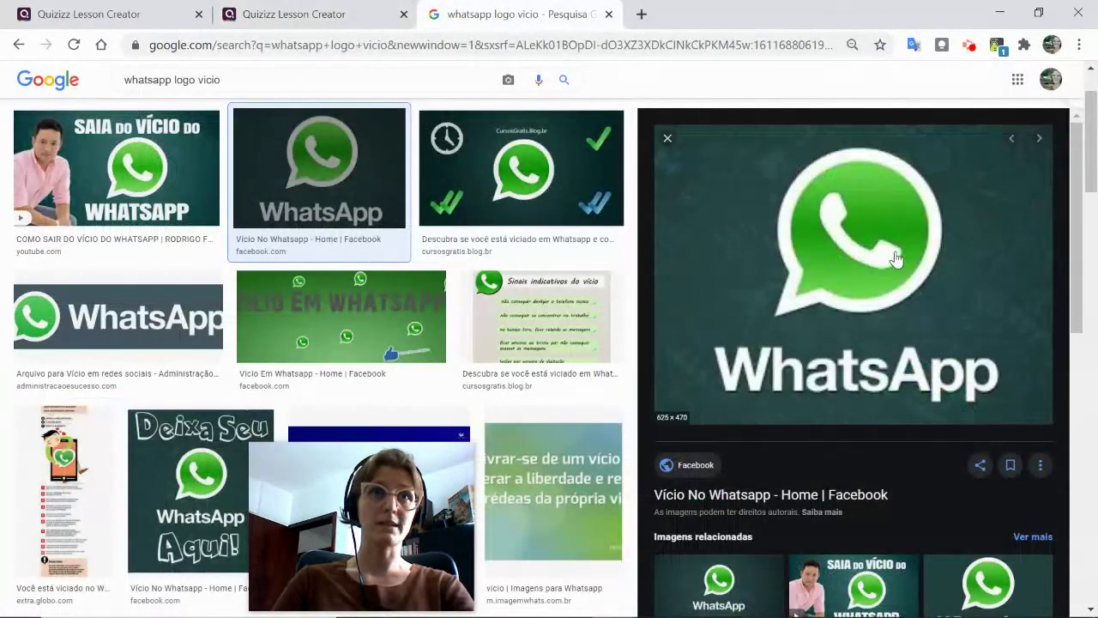
pyautogui.click(804, 254)
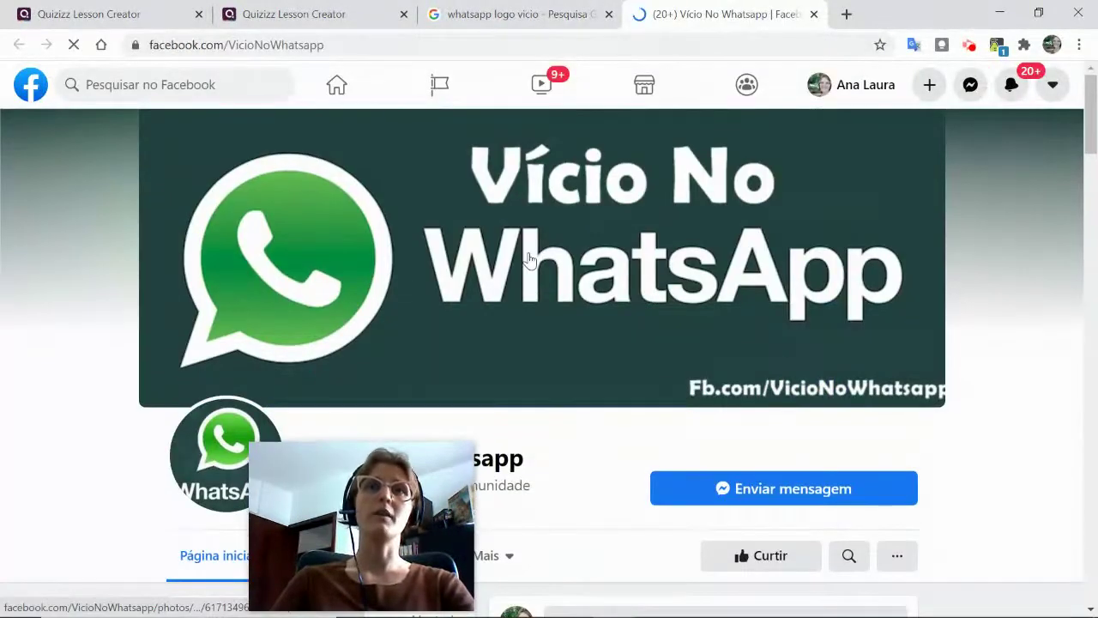
pyautogui.rightClick(520, 212)
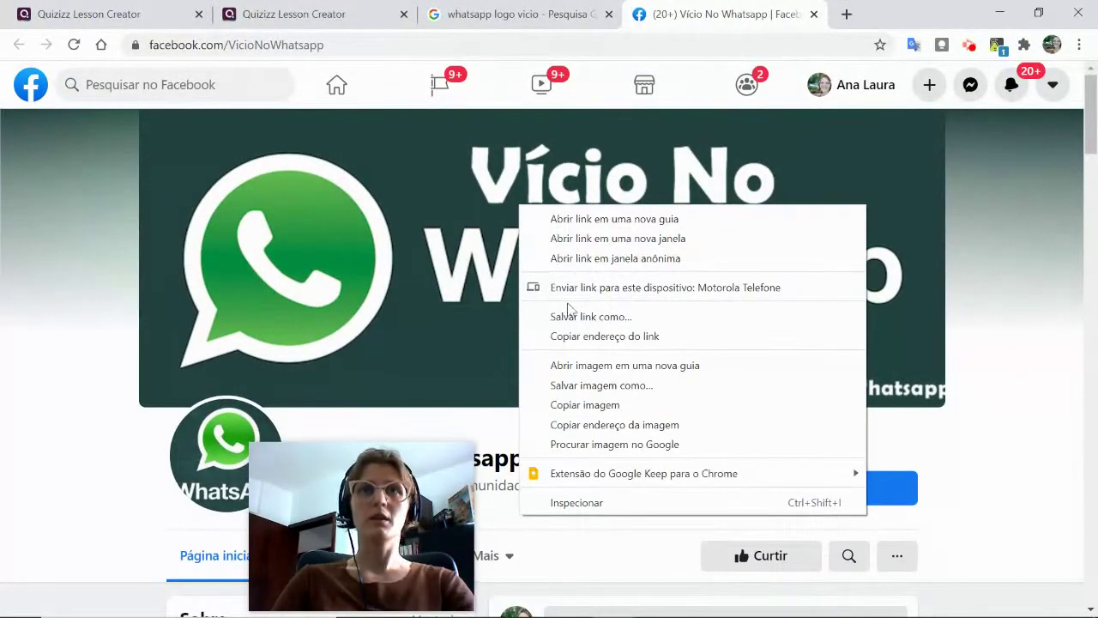
# - Switch to the Google Images results and save the previewed WhatsApp logo to the computer as "download"
pyautogui.click(560, 7)
pyautogui.rightClick(753, 208)
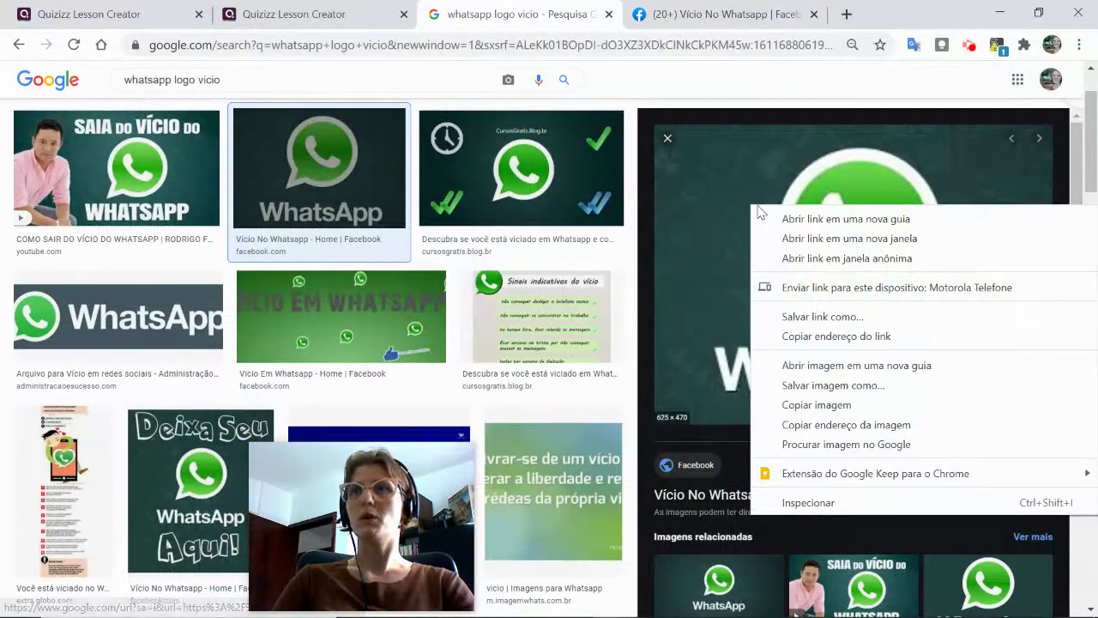
pyautogui.click(804, 385)
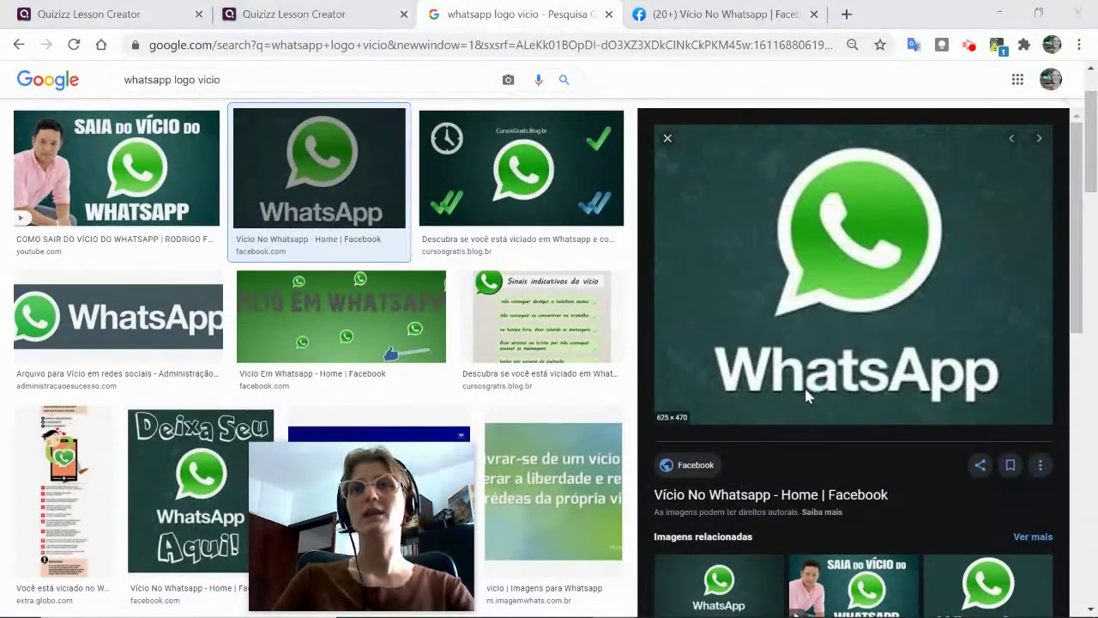
pyautogui.click(943, 530)
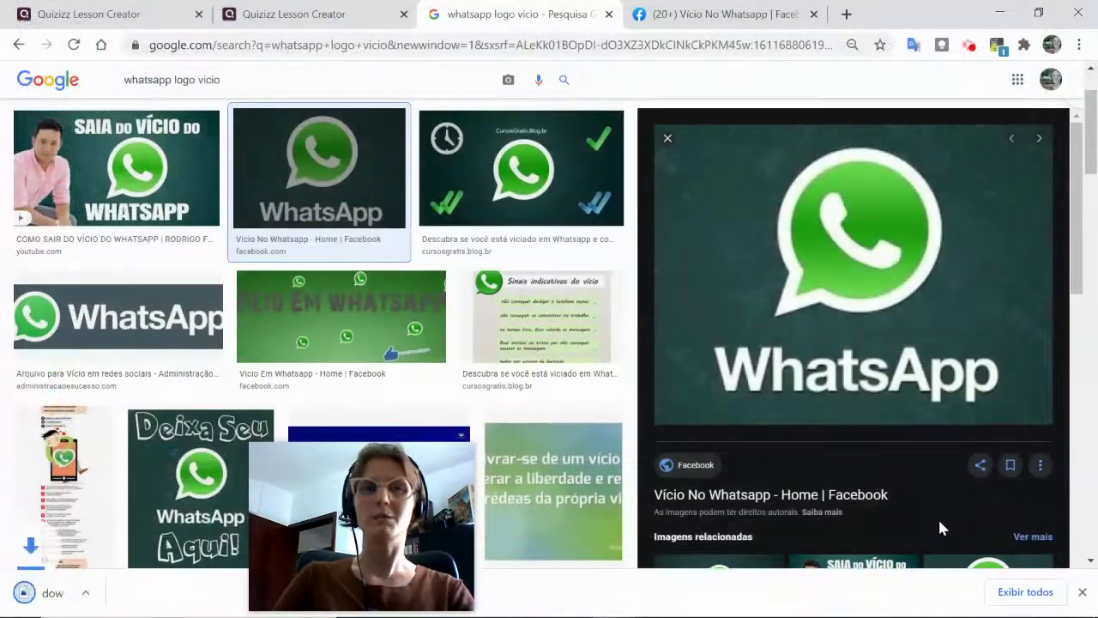
# - Return to the Quizizz lesson and upload the saved WhatsApp "download" image as the introduction slide's media
pyautogui.click(303, 7)
pyautogui.click(913, 428)
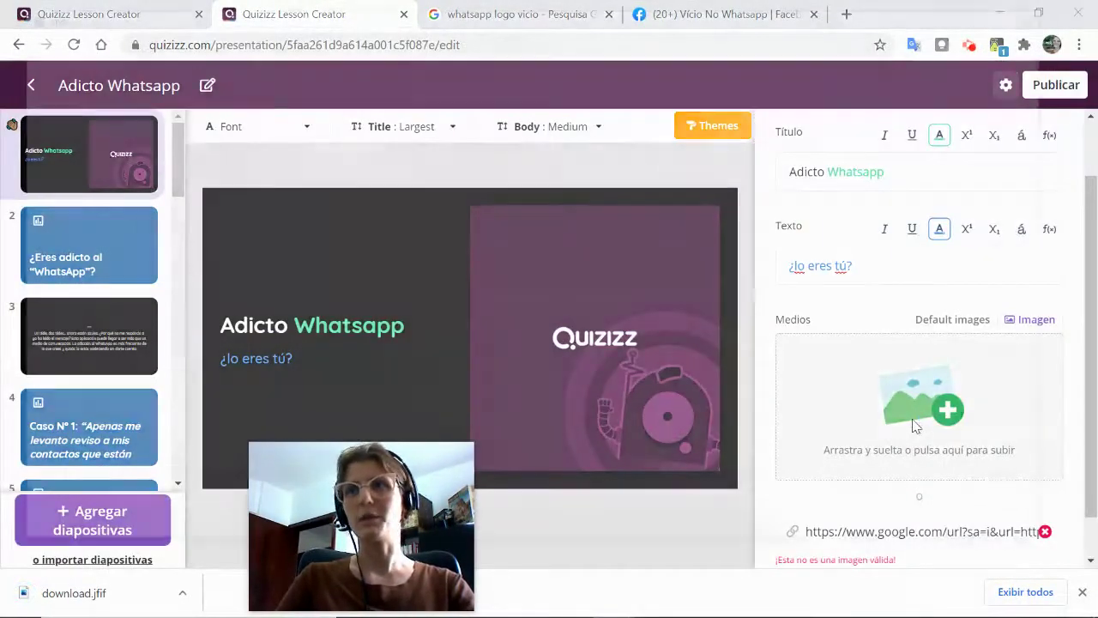
pyautogui.click(679, 243)
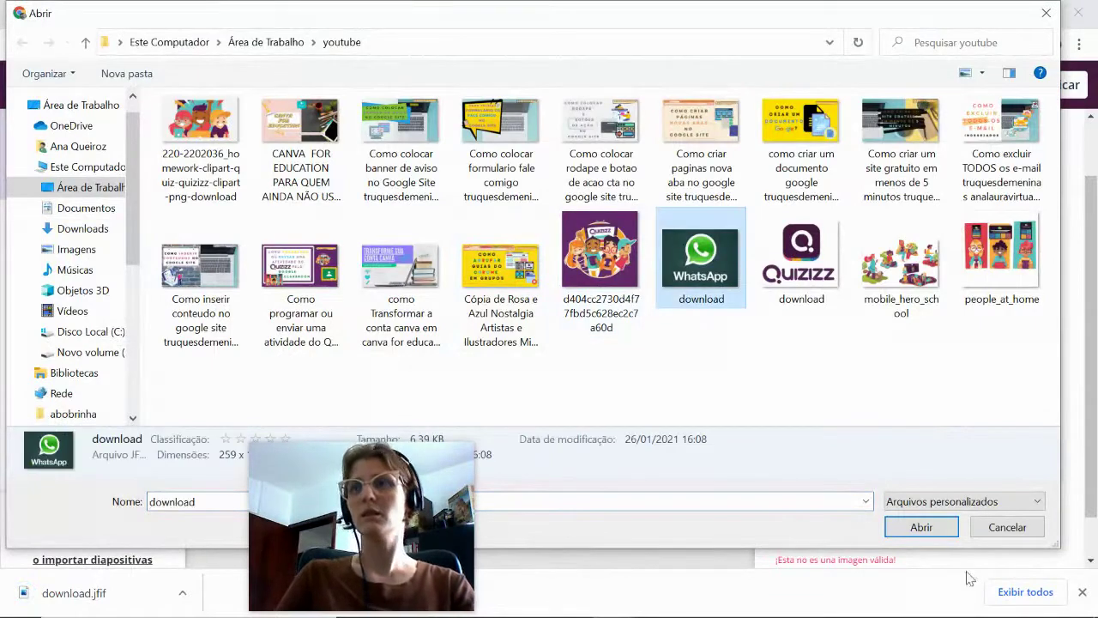
pyautogui.click(920, 527)
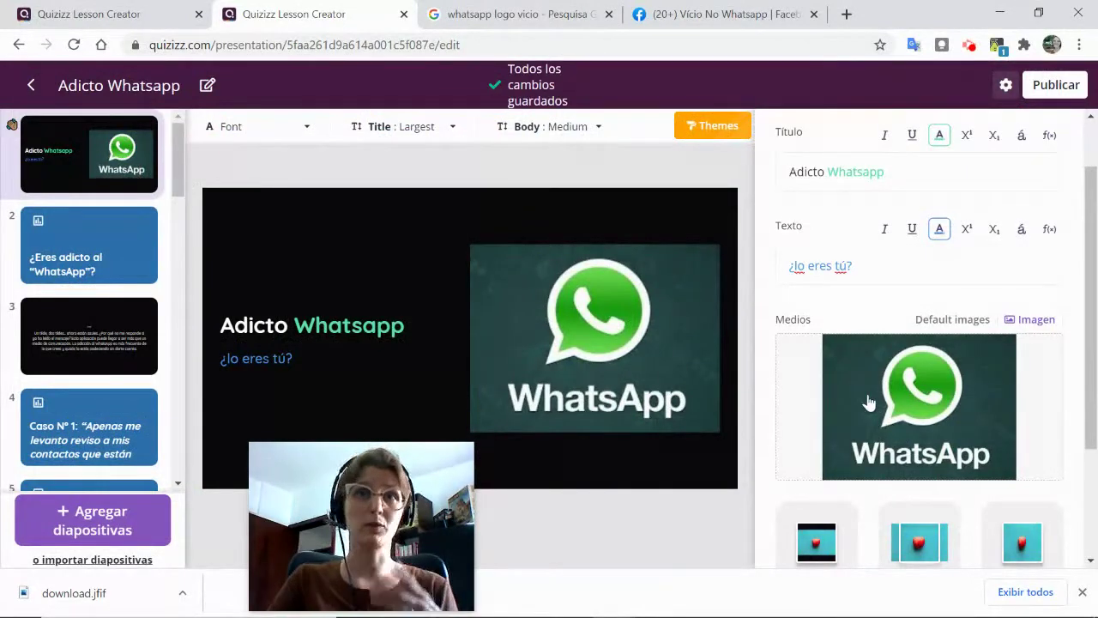
# - Try the Rellenar imagen and Tramo fits on the introduction slide's WhatsApp image, finishing on Ajustar imagen
pyautogui.scroll(-2, 867, 390)
pyautogui.click(923, 382)
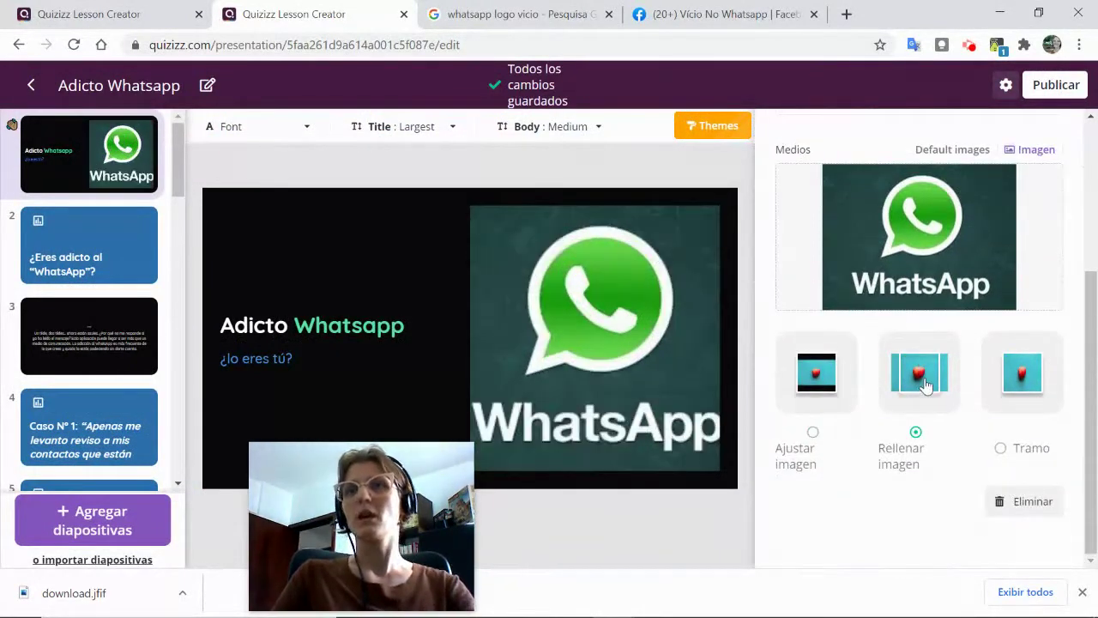
pyautogui.click(1021, 377)
pyautogui.click(816, 381)
pyautogui.click(911, 379)
pyautogui.click(1007, 383)
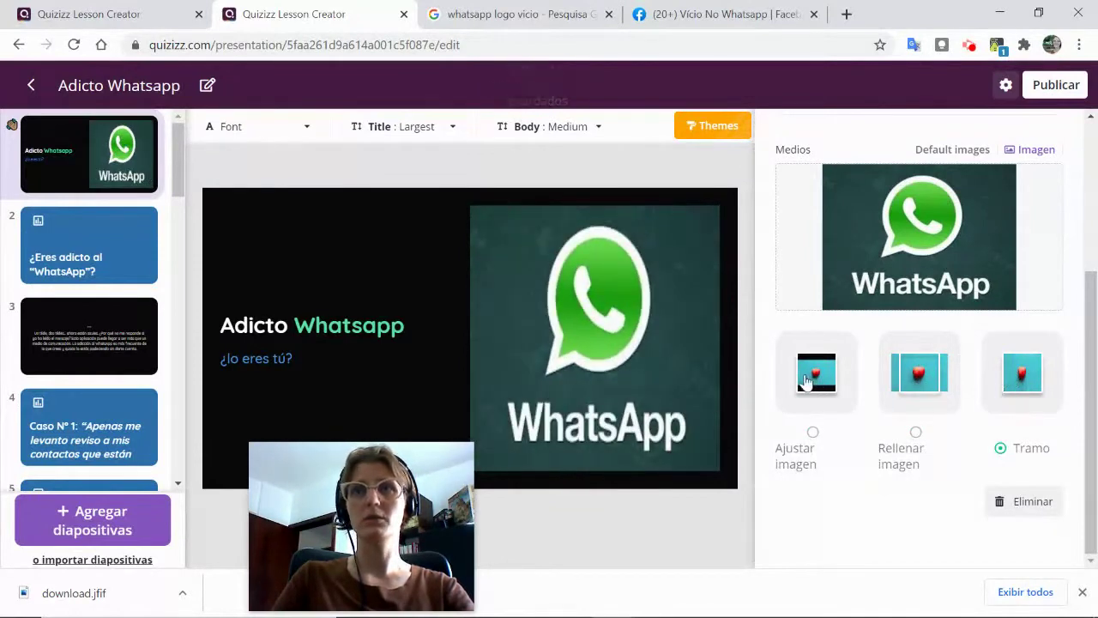
pyautogui.click(807, 382)
pyautogui.scroll(1, 807, 382)
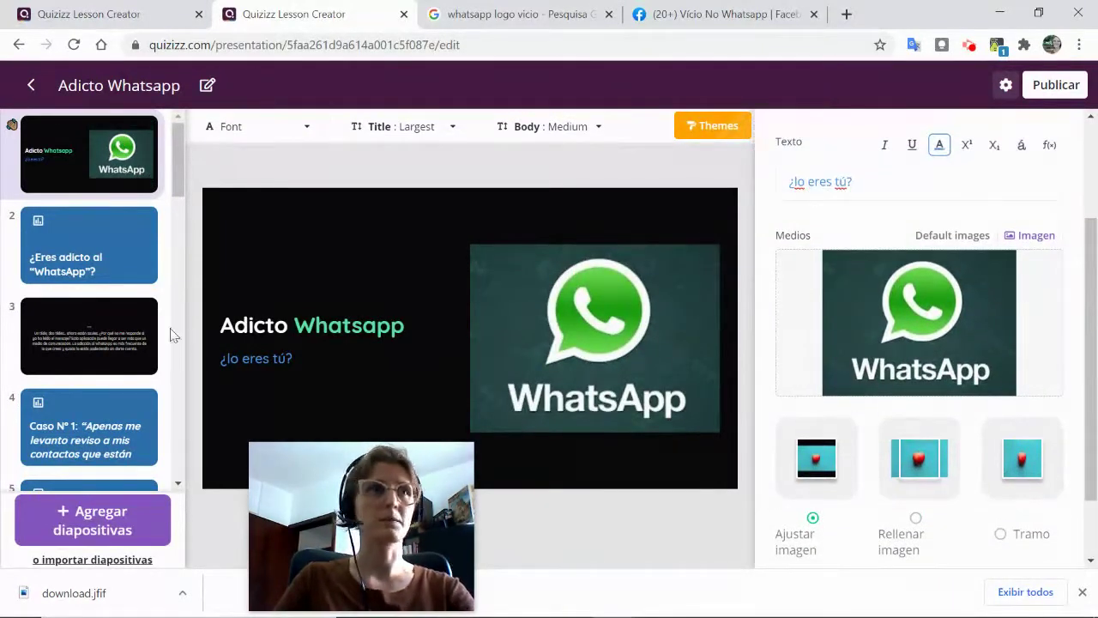
# - Add a blank "Medios con texto" slide directly after slide 2
pyautogui.click(74, 227)
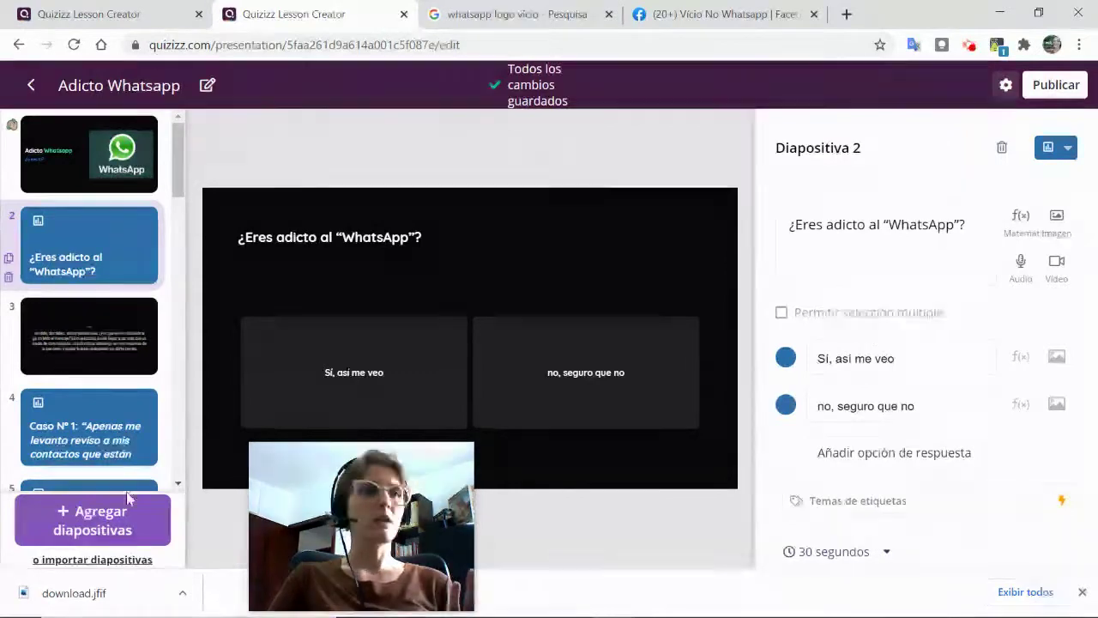
pyautogui.click(82, 534)
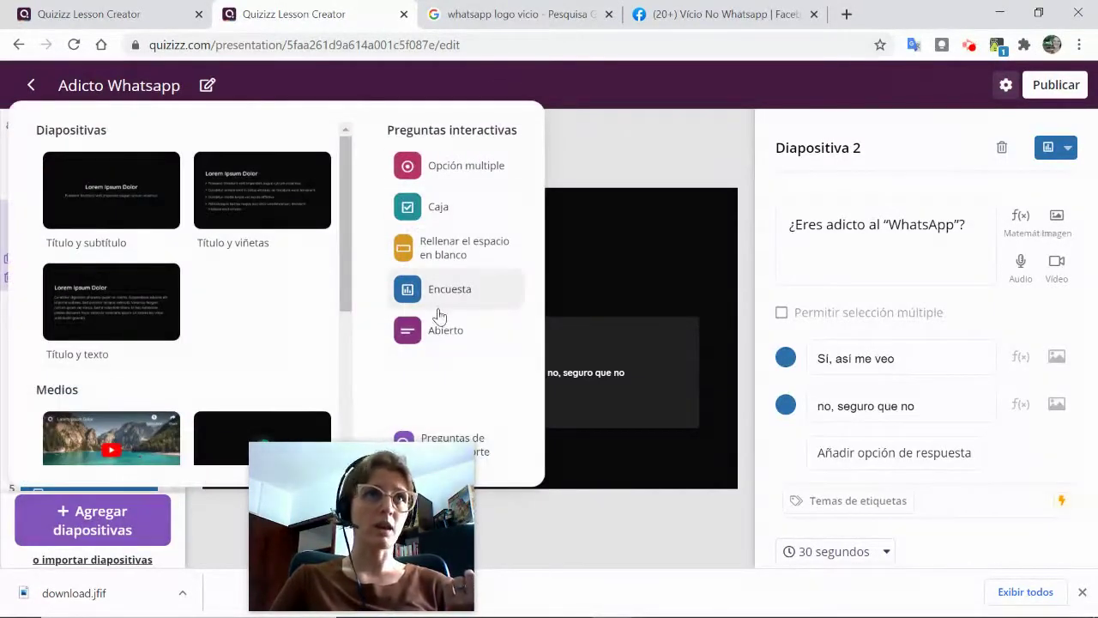
pyautogui.scroll(-3, 91, 306)
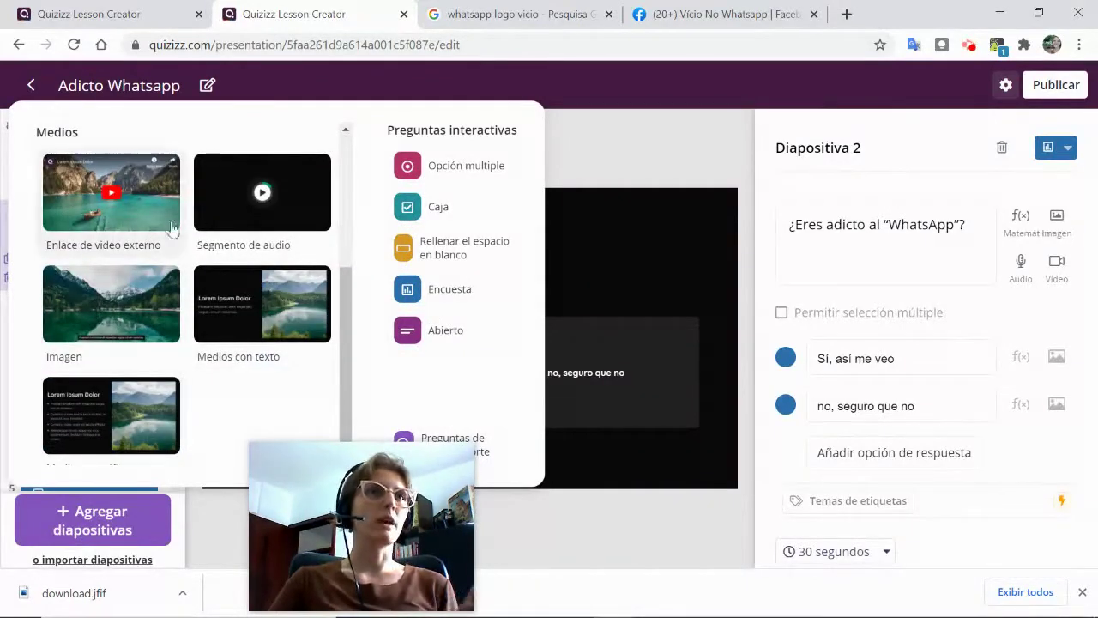
pyautogui.click(252, 327)
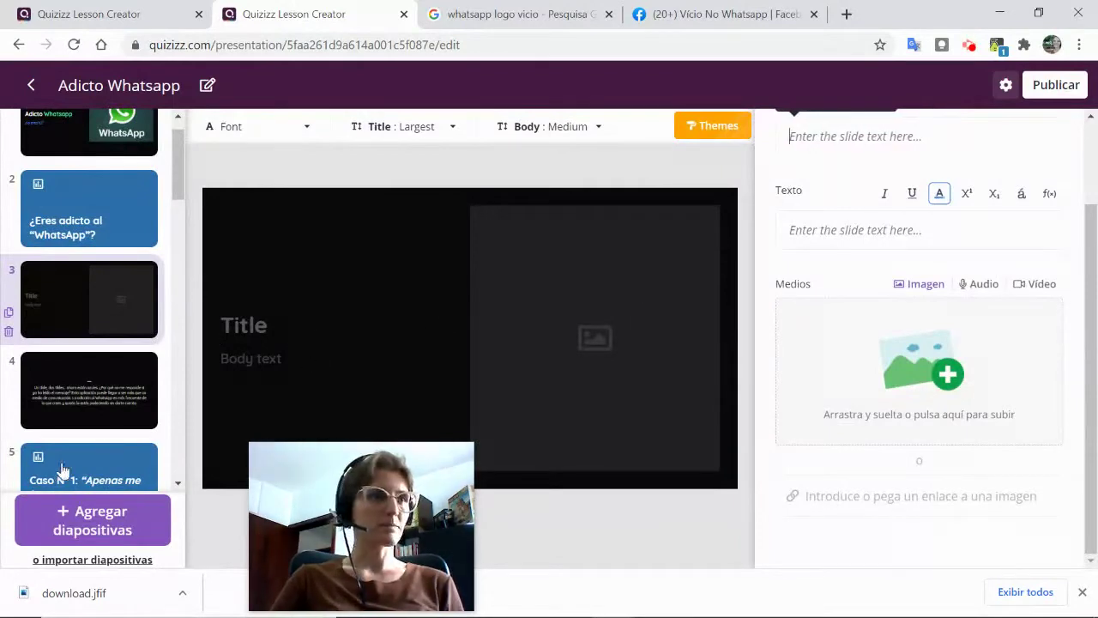
# - Add a blank Encuesta question slide directly after the empty media-with-text slide
pyautogui.click(107, 523)
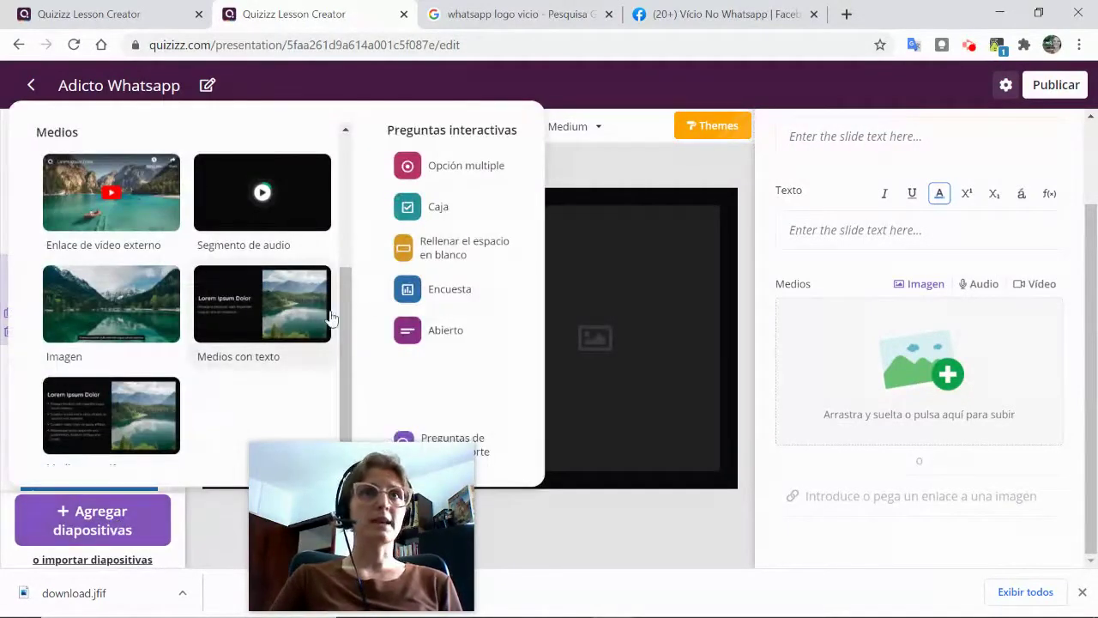
pyautogui.click(439, 290)
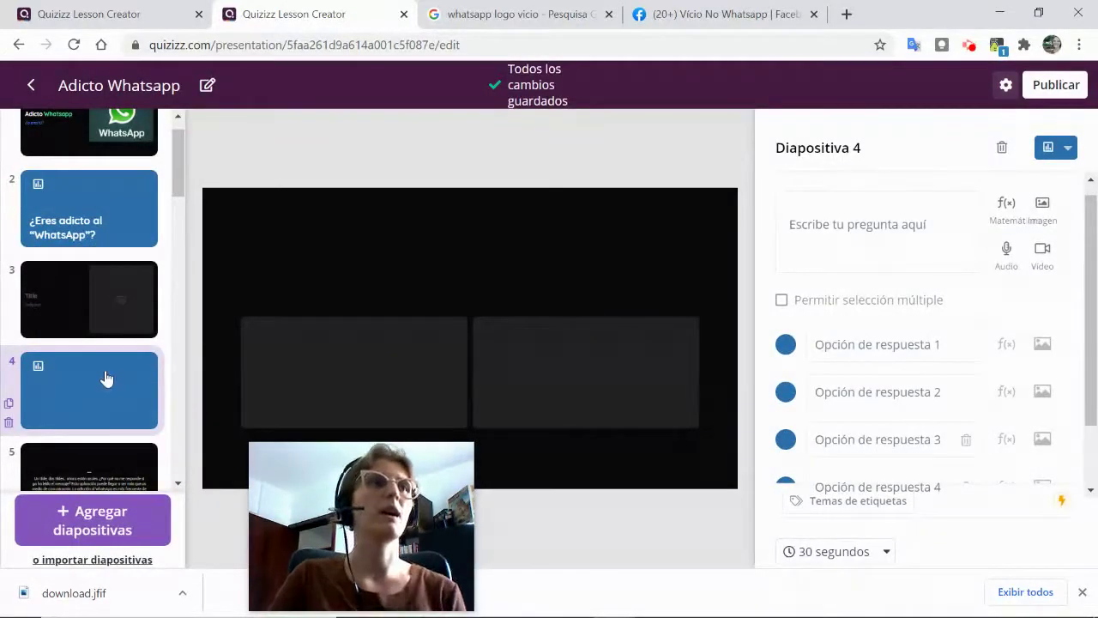
pyautogui.scroll(1, 104, 377)
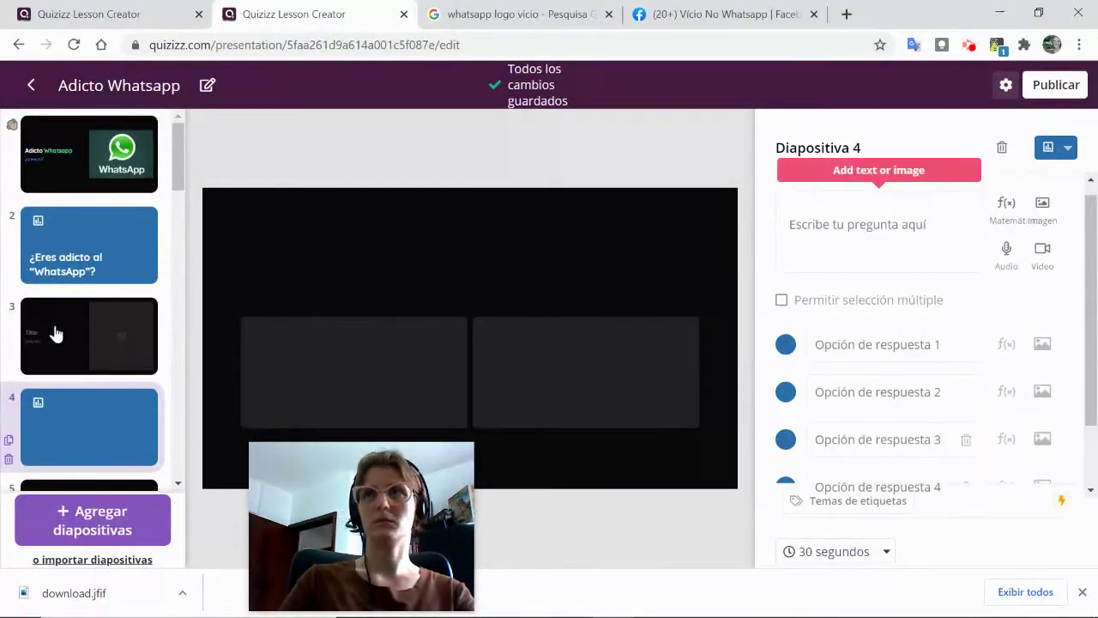
pyautogui.scroll(-1, 147, 412)
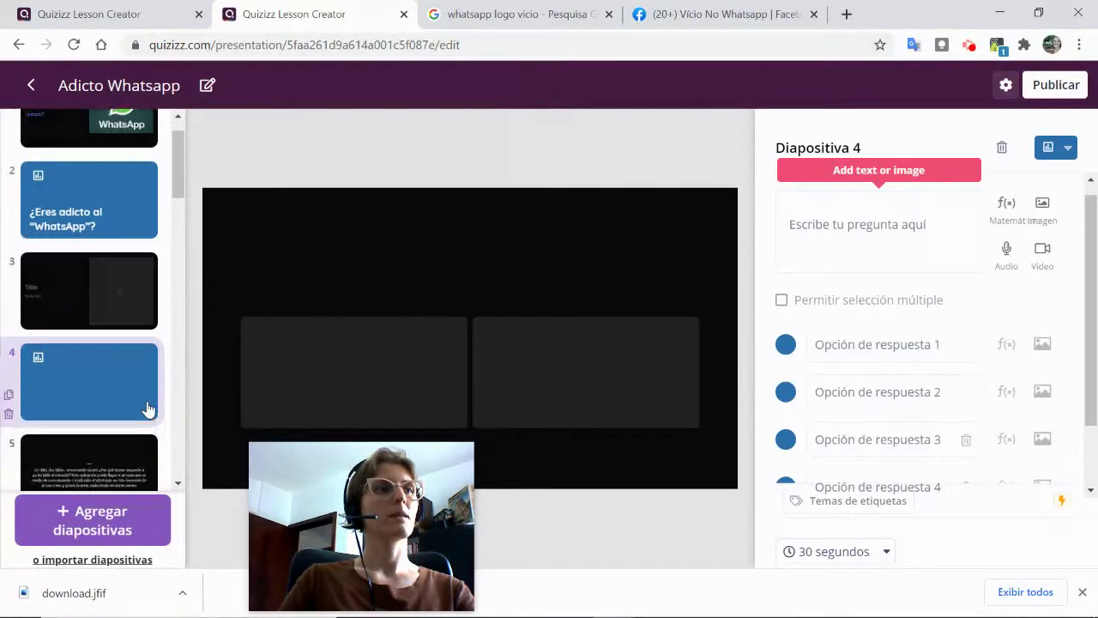
pyautogui.scroll(1, 112, 412)
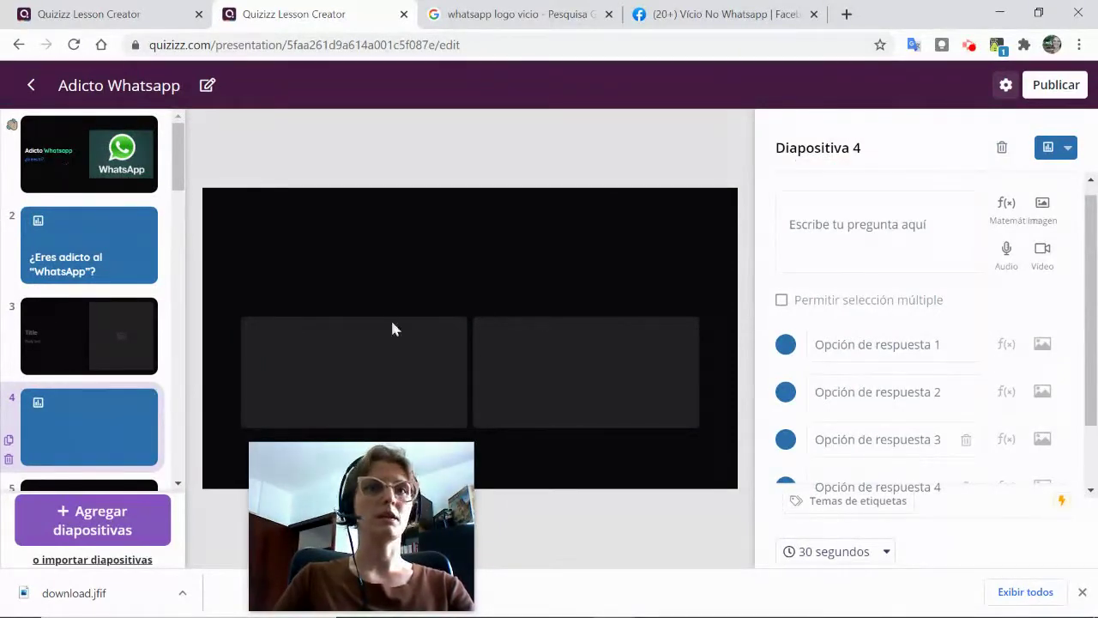
# - Delete the blank Encuesta slide 4 and the blank media-with-text slide 3
pyautogui.click(1011, 150)
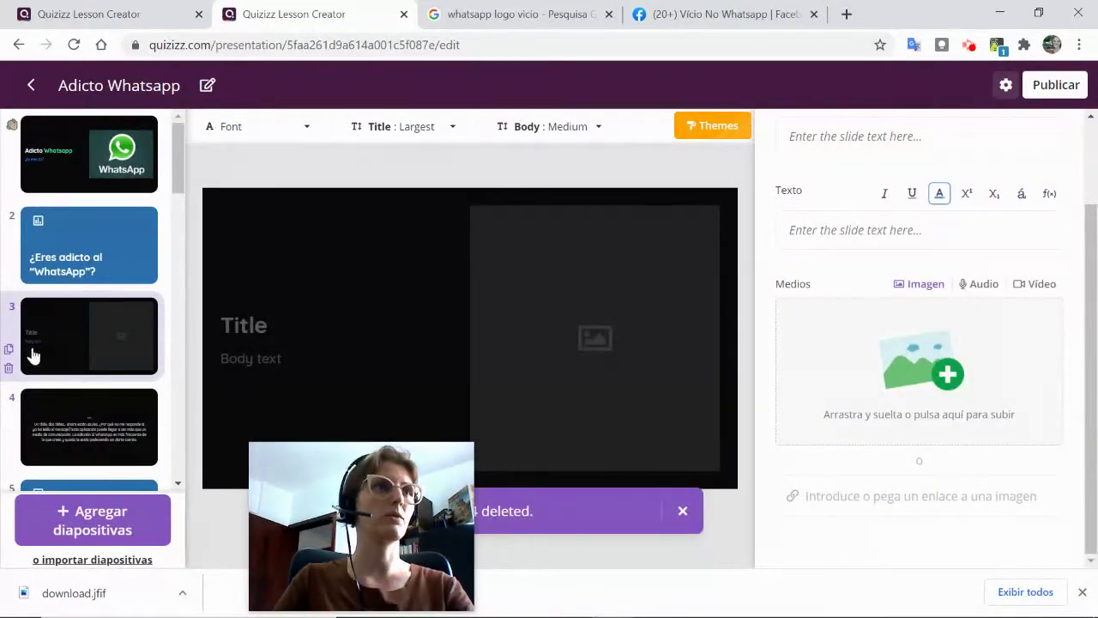
pyautogui.click(9, 368)
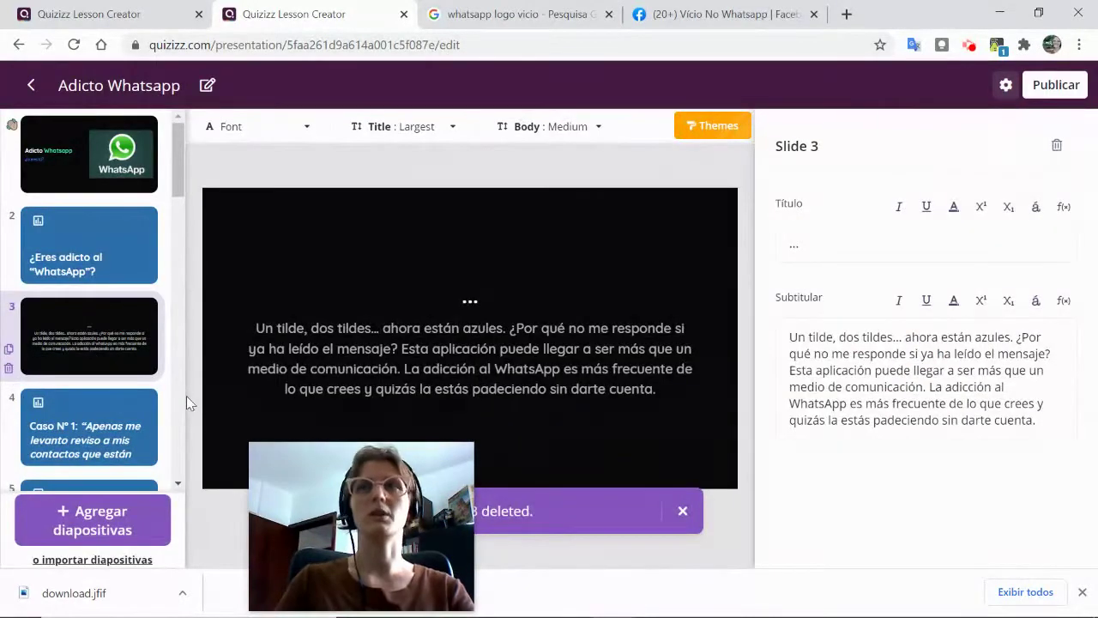
# - Review the slide types that can be added after slide 2, and open the text slide 3
pyautogui.click(61, 269)
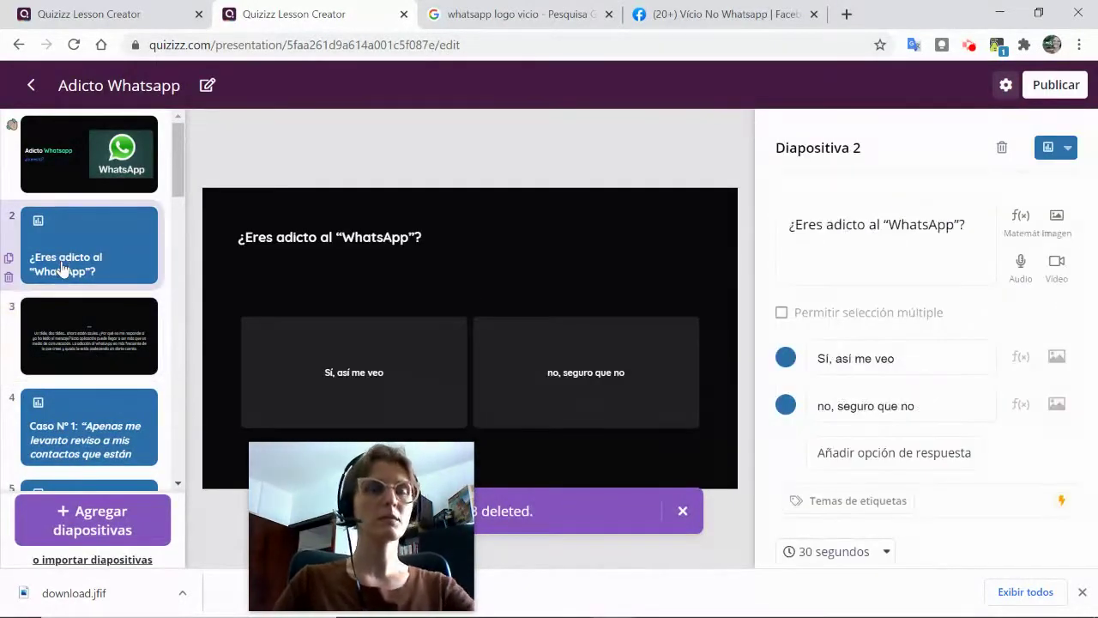
pyautogui.click(94, 522)
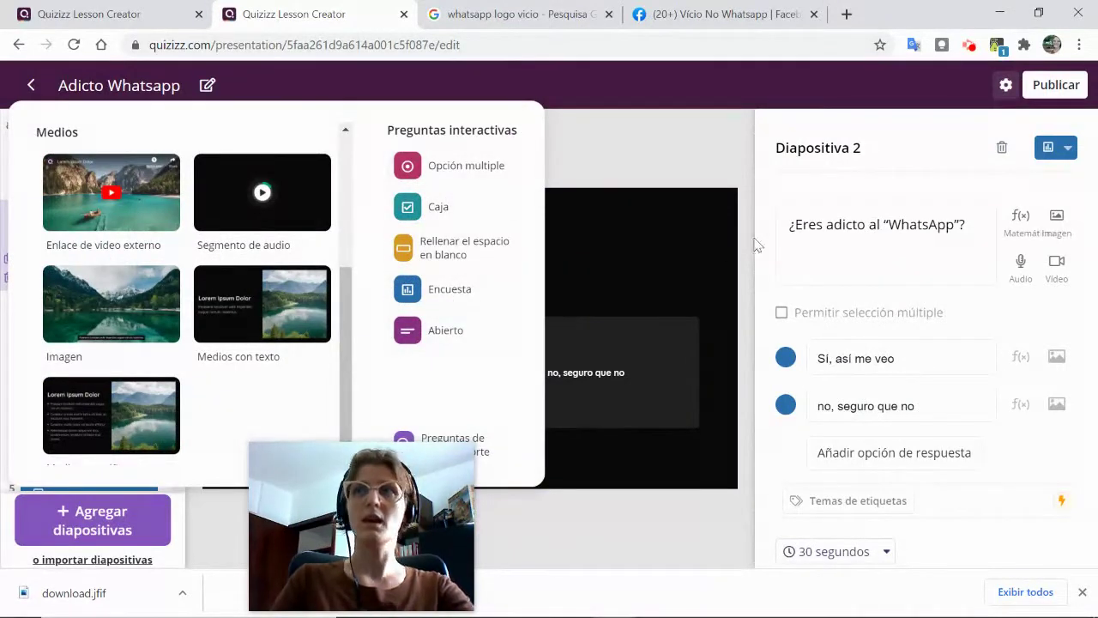
pyautogui.moveTo(843, 497); pyautogui.dragTo(815, 373)
pyautogui.click(656, 204)
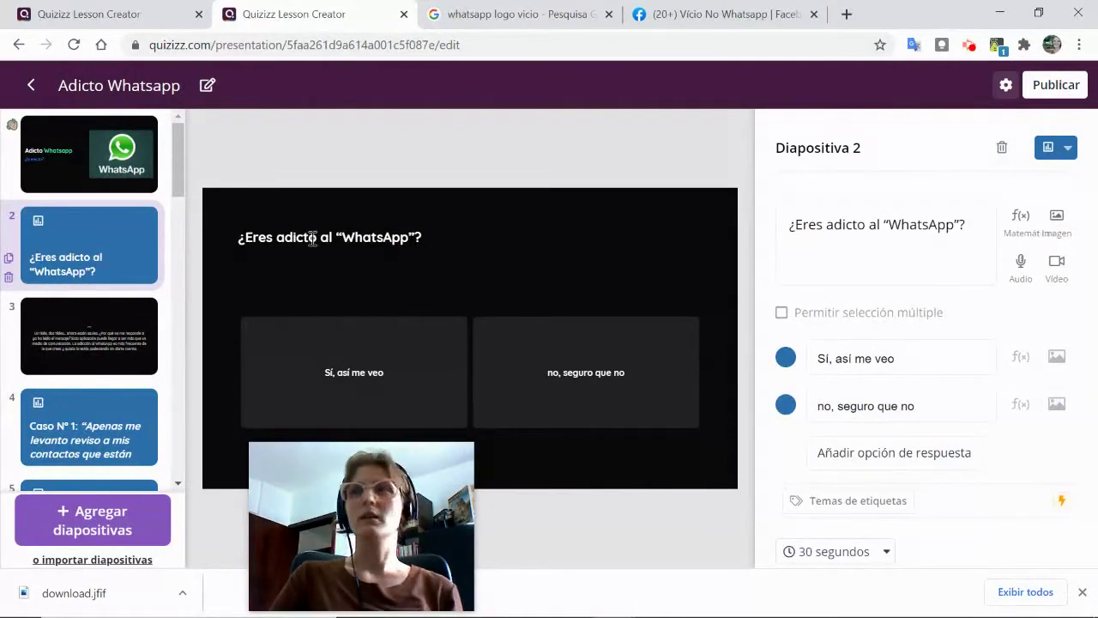
pyautogui.click(115, 350)
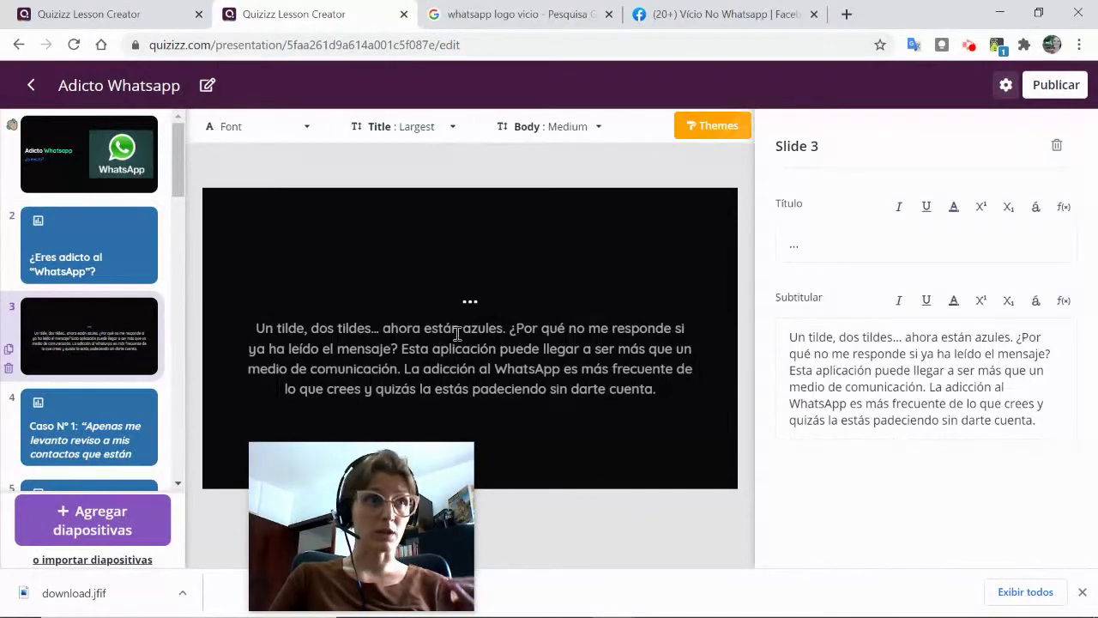
# - Upload the WhatsApp image "download" as a third answer option of the Caso Nº 1 poll on slide 4, and delete that image again
pyautogui.click(127, 425)
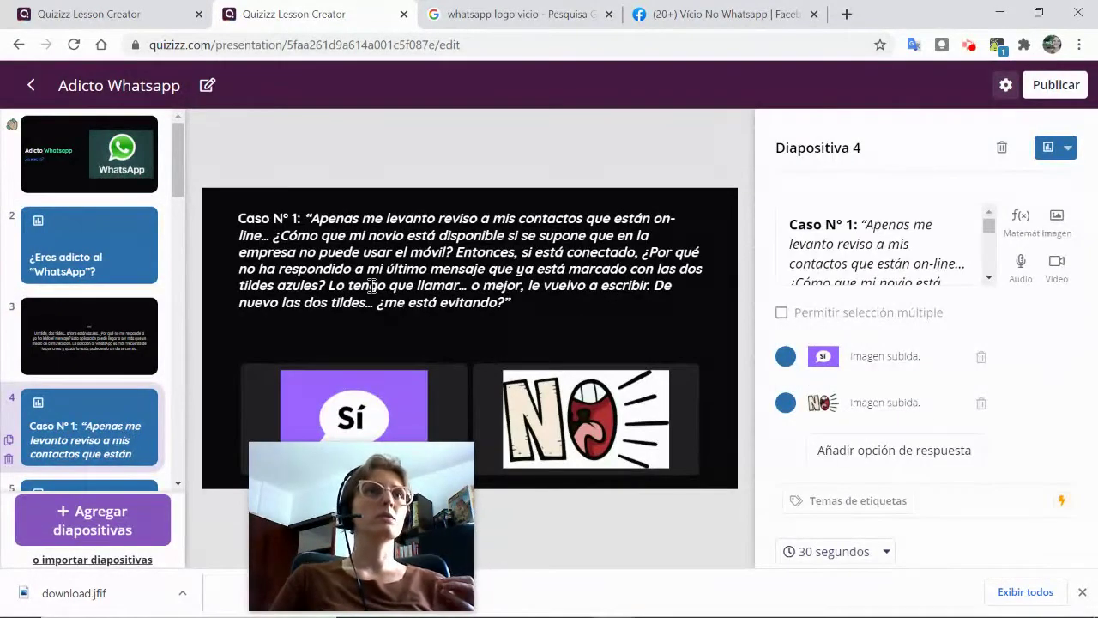
pyautogui.scroll(-2, 128, 359)
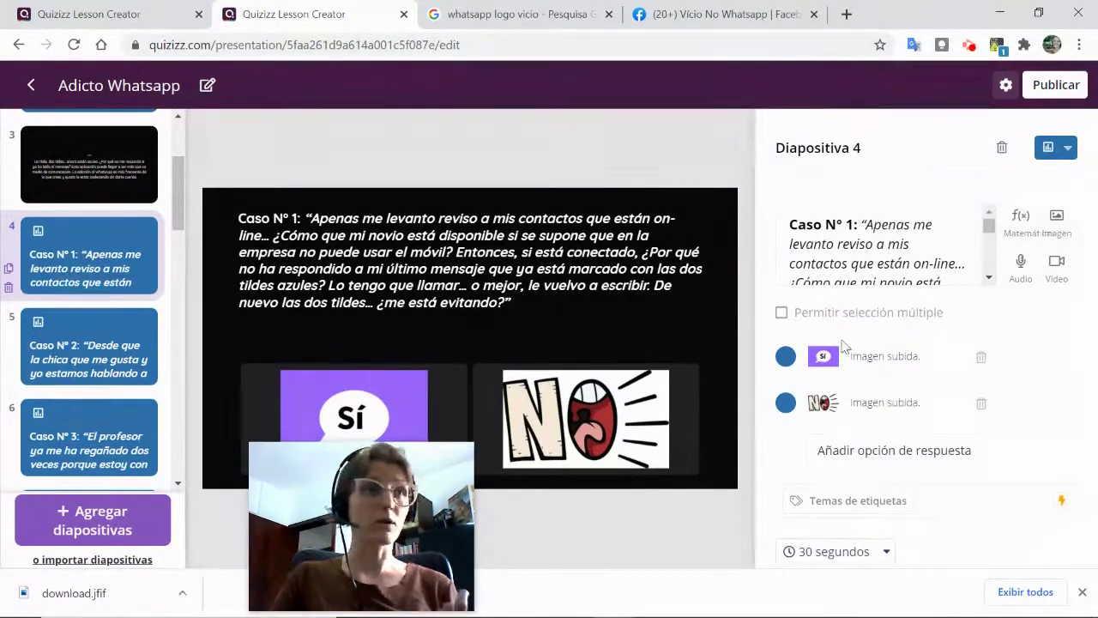
pyautogui.click(879, 462)
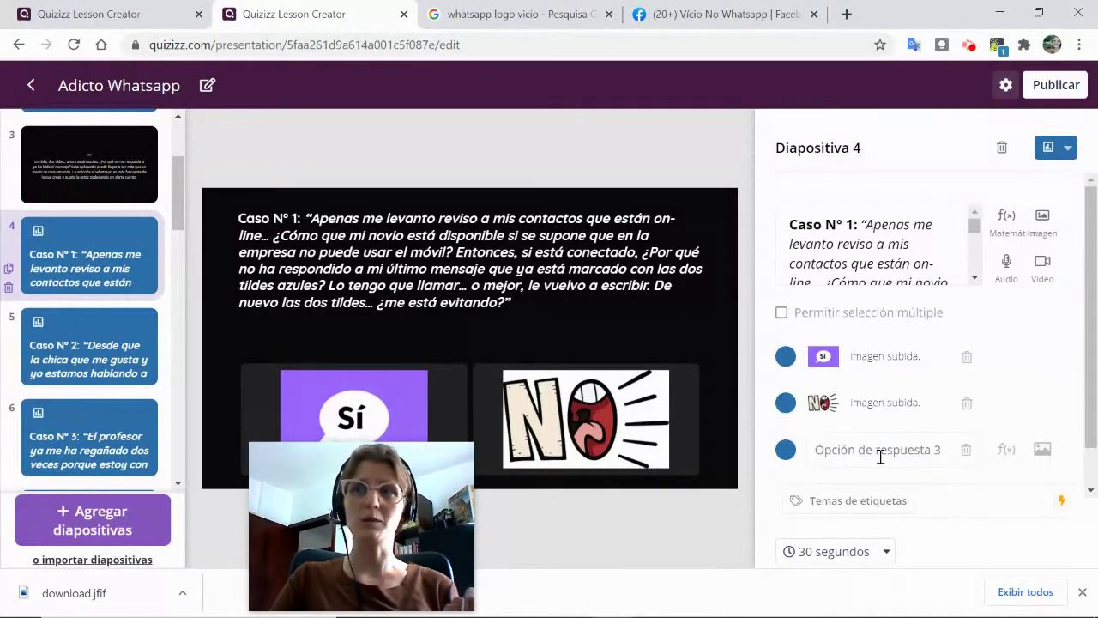
pyautogui.click(1042, 452)
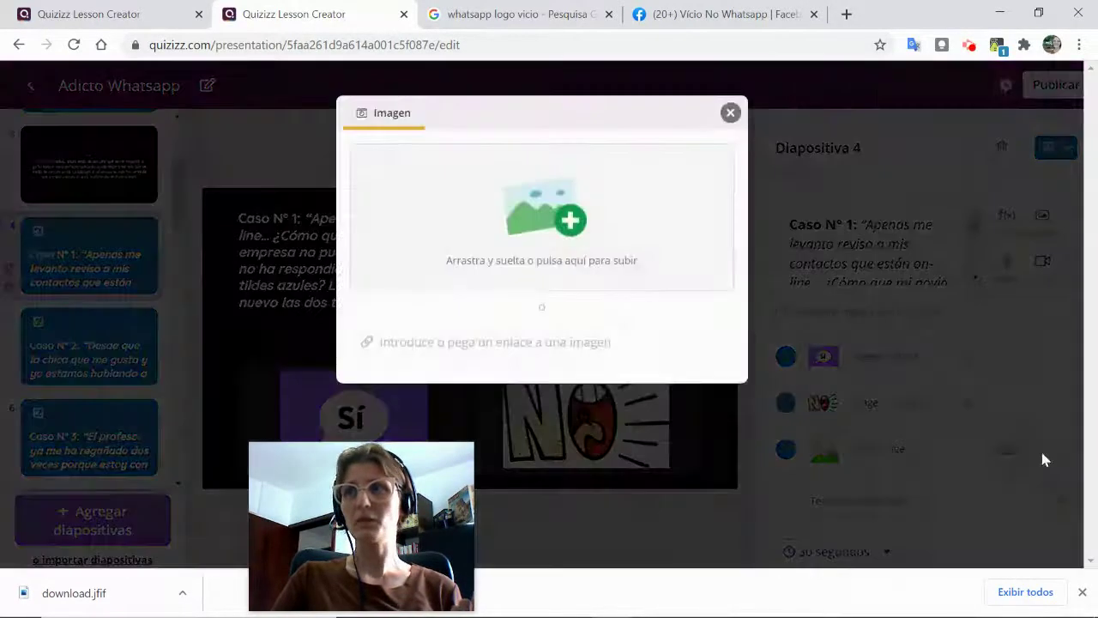
pyautogui.click(654, 283)
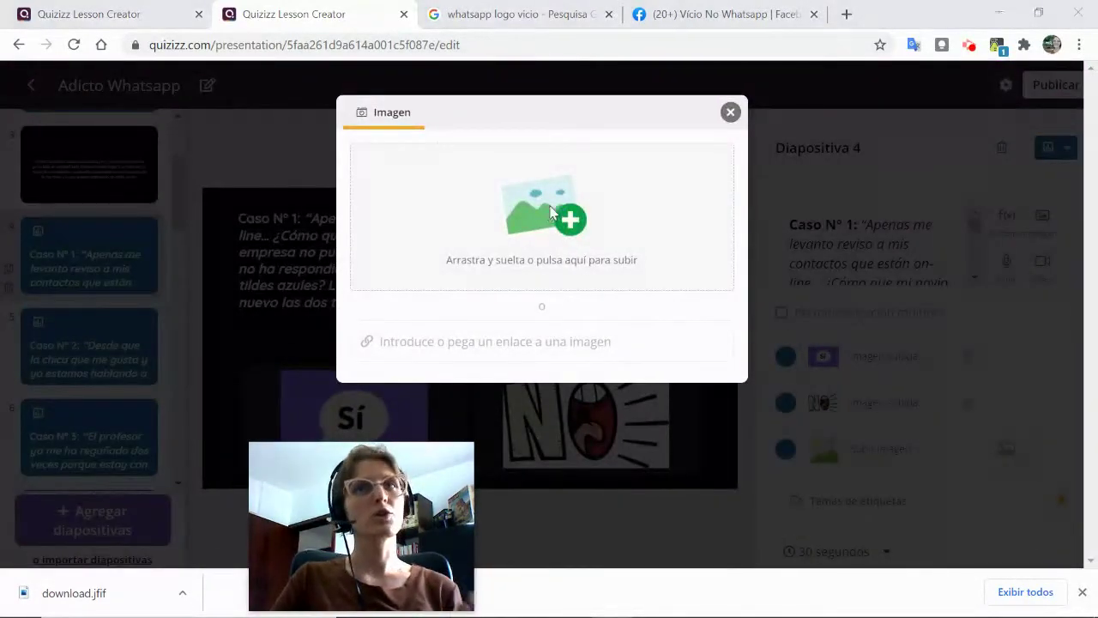
pyautogui.click(701, 292)
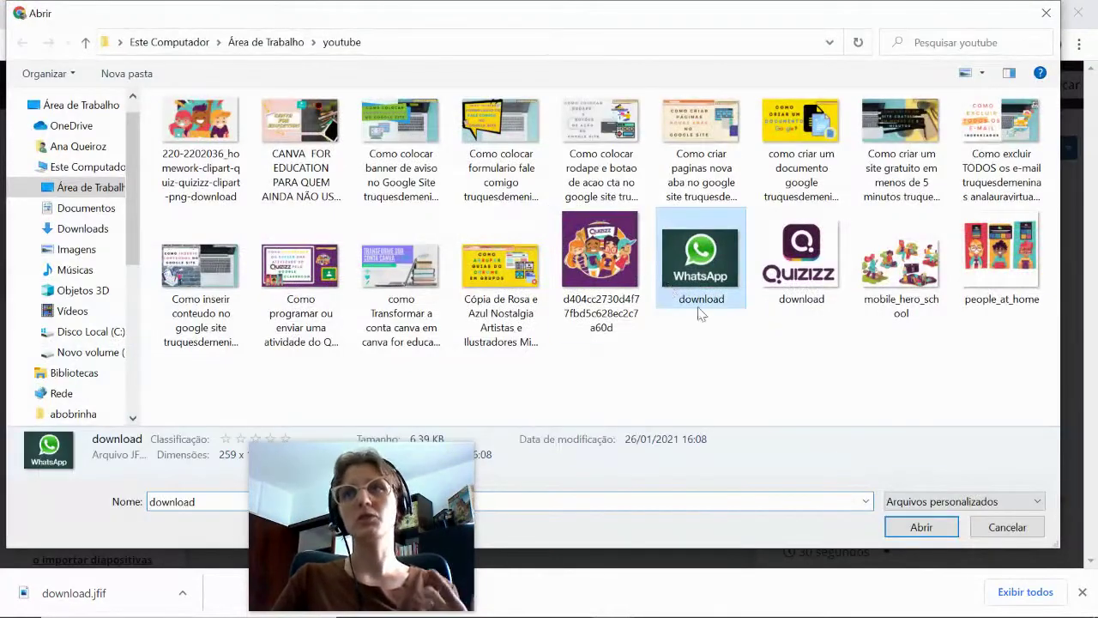
pyautogui.click(915, 525)
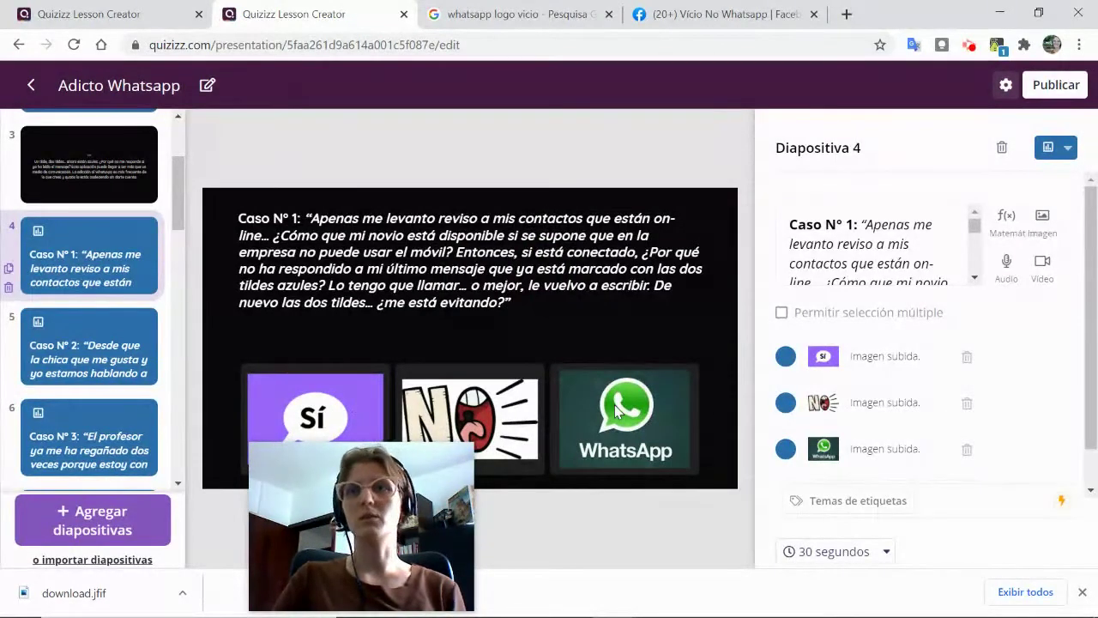
pyautogui.click(968, 450)
pyautogui.click(1039, 388)
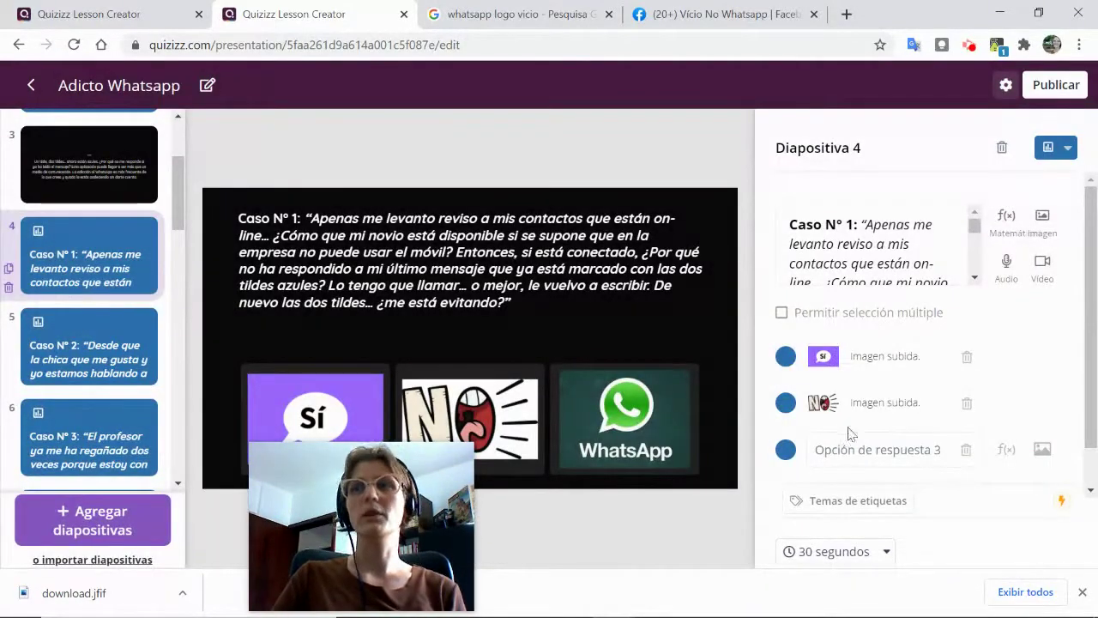
# - Look through the Caso Nº 2 and Caso Nº 3 polls, and open the video slide 8
pyautogui.click(72, 321)
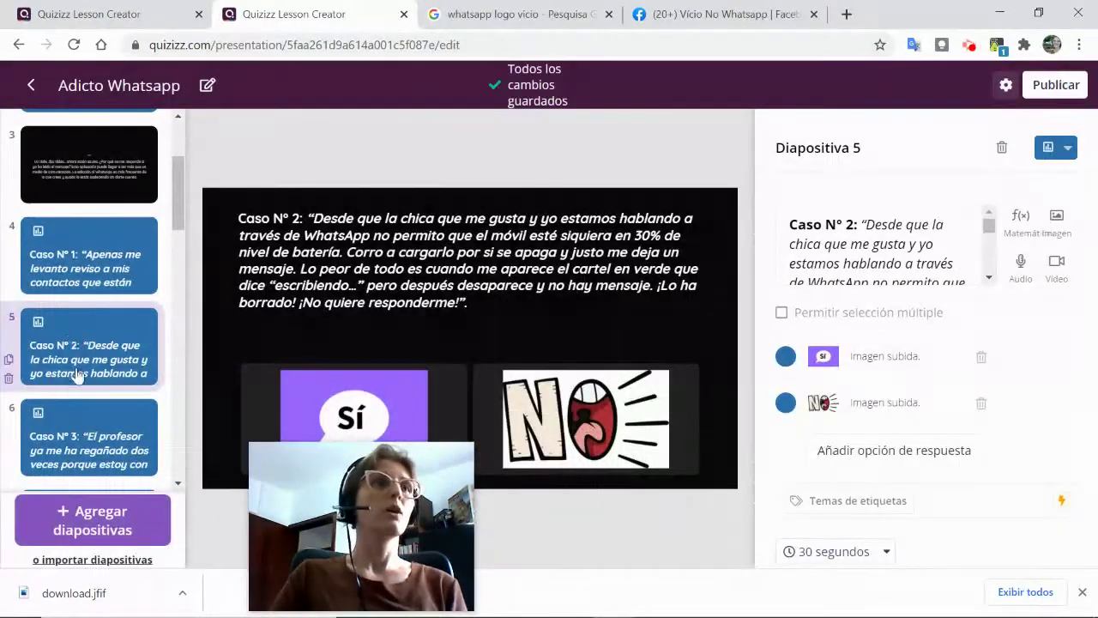
pyautogui.click(84, 433)
pyautogui.scroll(-4, 86, 438)
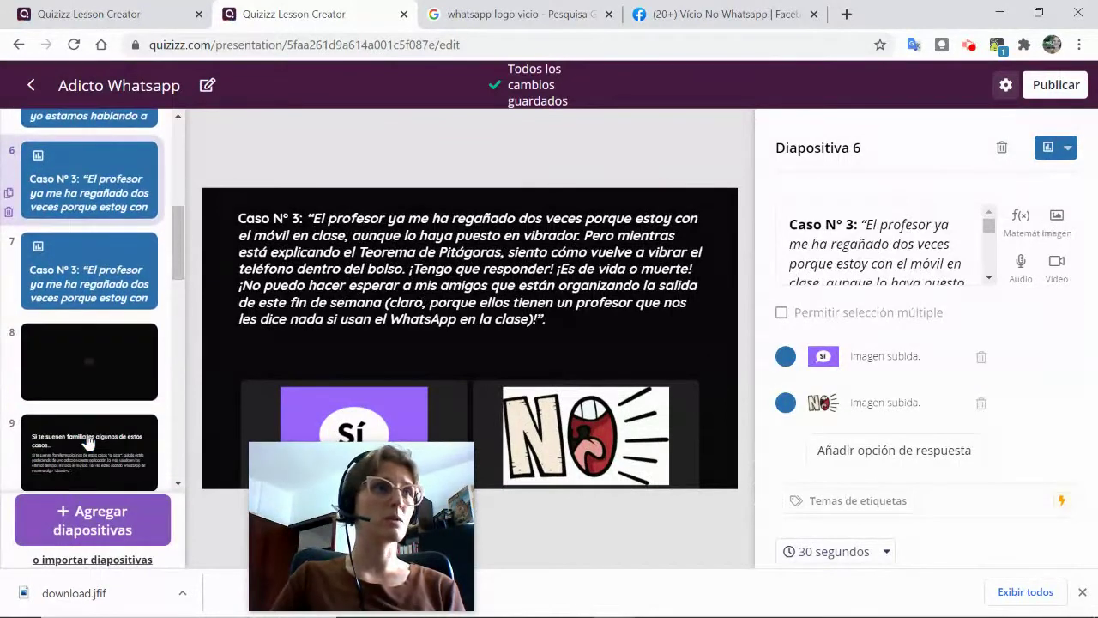
pyautogui.click(106, 293)
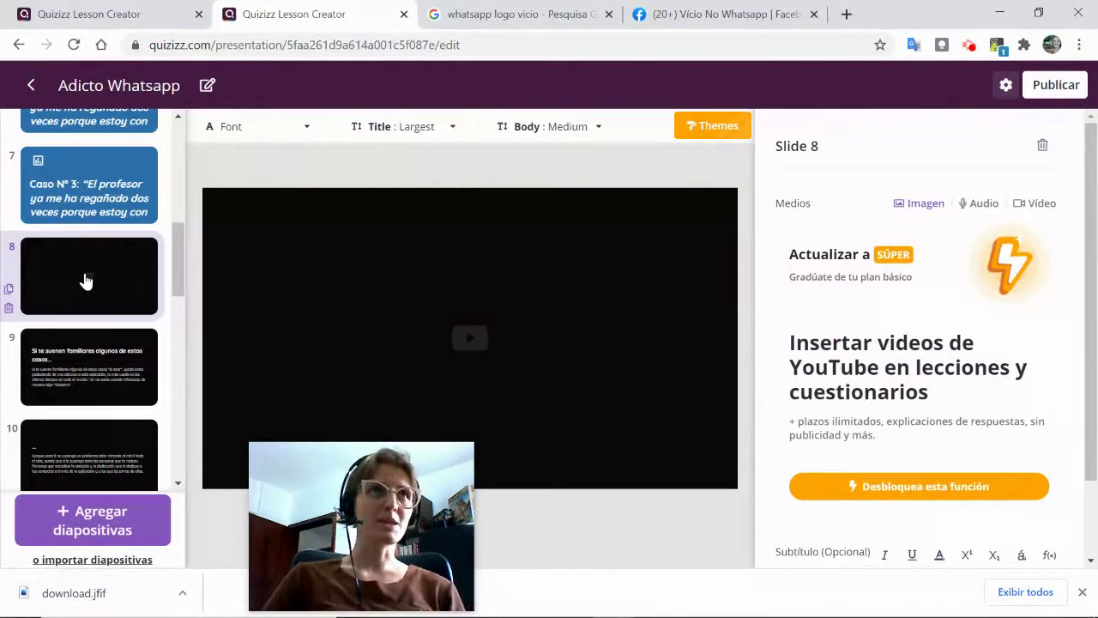
# - Open YouTube in place of the Facebook page, and return to slide 8 of the lesson
pyautogui.click(712, 13)
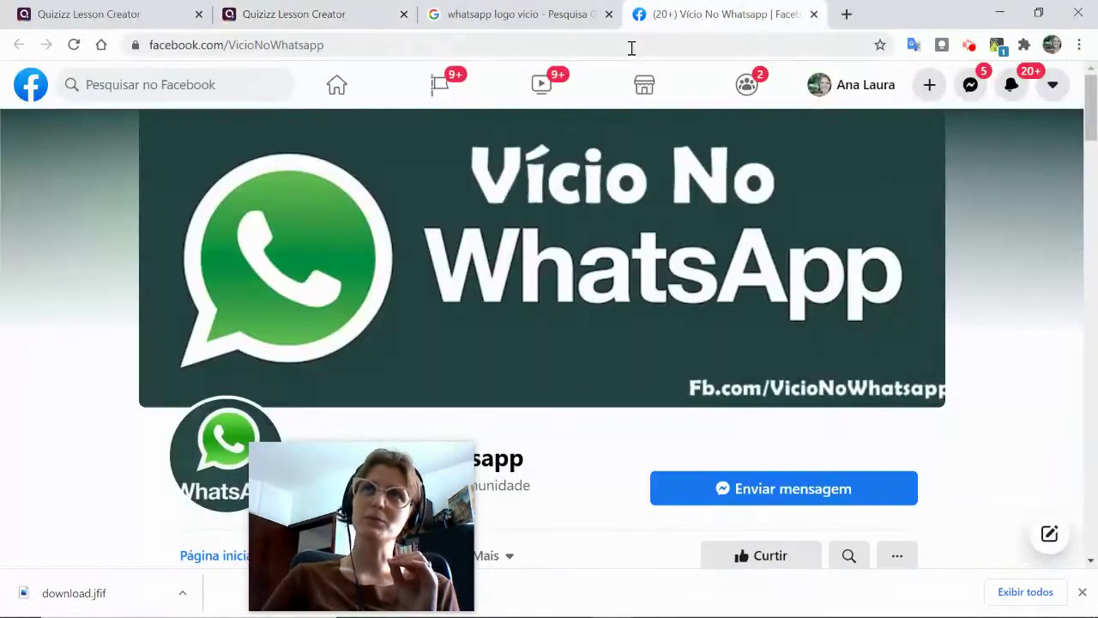
pyautogui.write('yo')
pyautogui.press('Return')
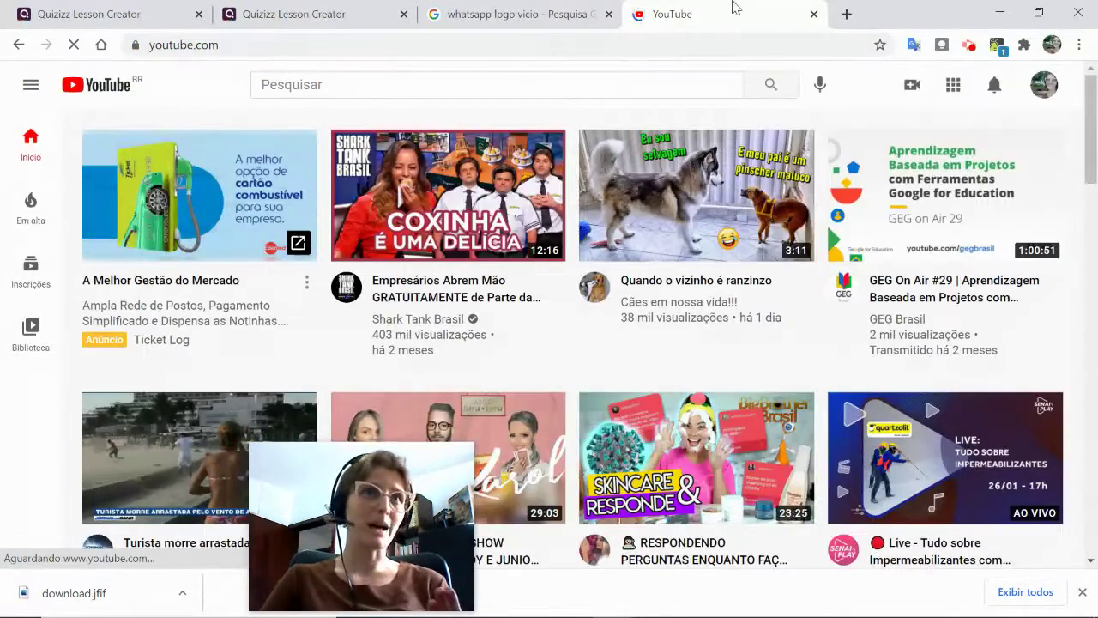
pyautogui.click(553, 6)
pyautogui.click(352, 16)
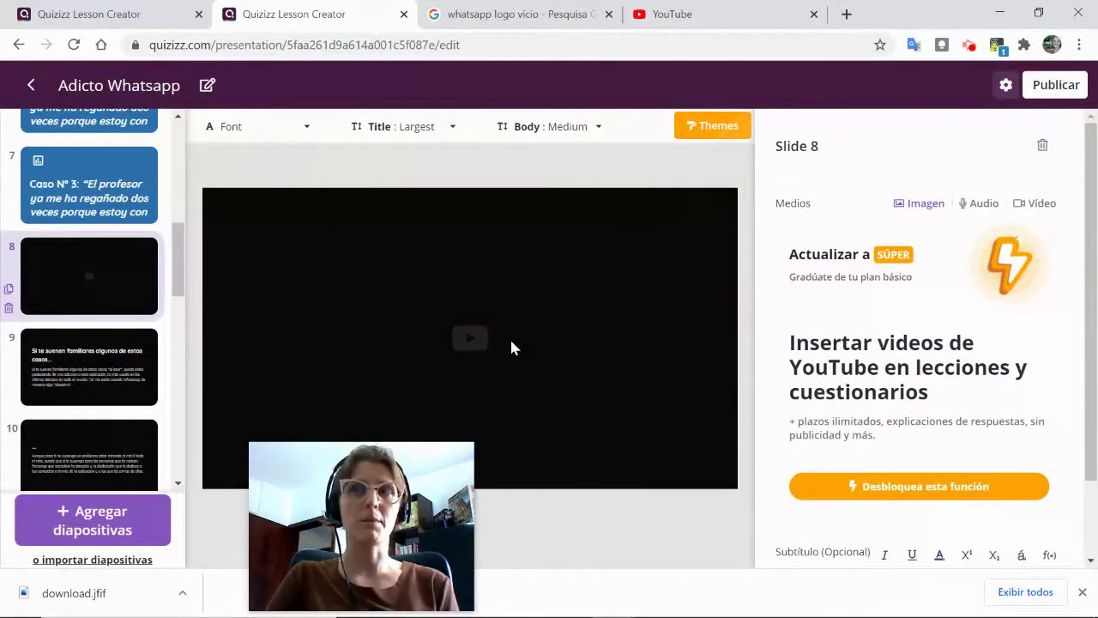
# - Color the word "algunos" red in the body text of slide 9
pyautogui.click(118, 352)
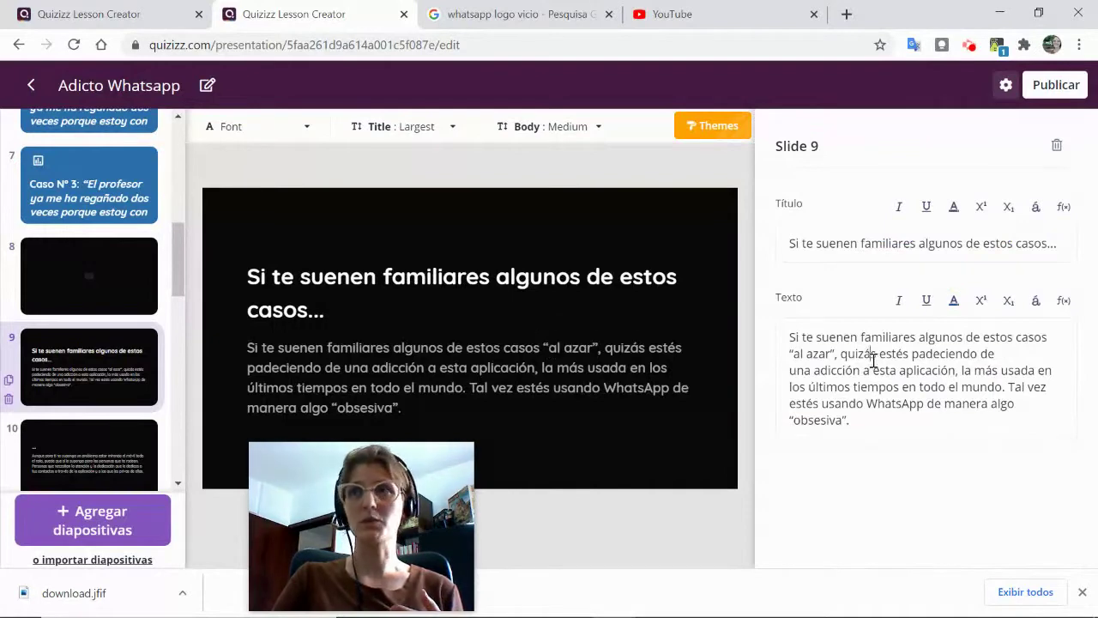
pyautogui.moveTo(851, 421); pyautogui.dragTo(784, 340)
pyautogui.click(811, 370)
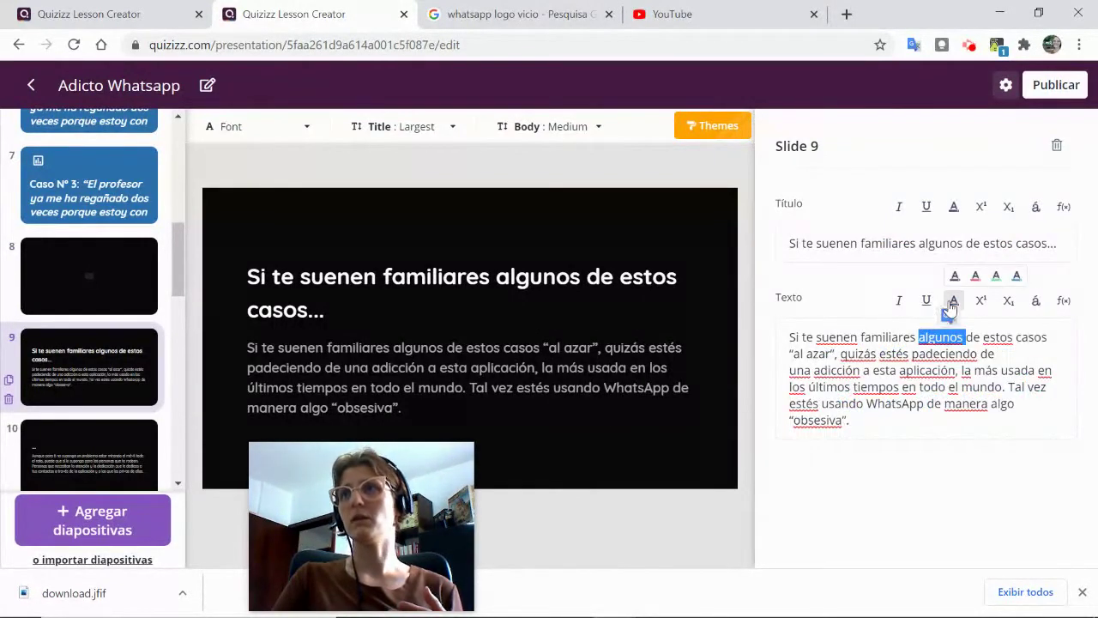
pyautogui.click(975, 276)
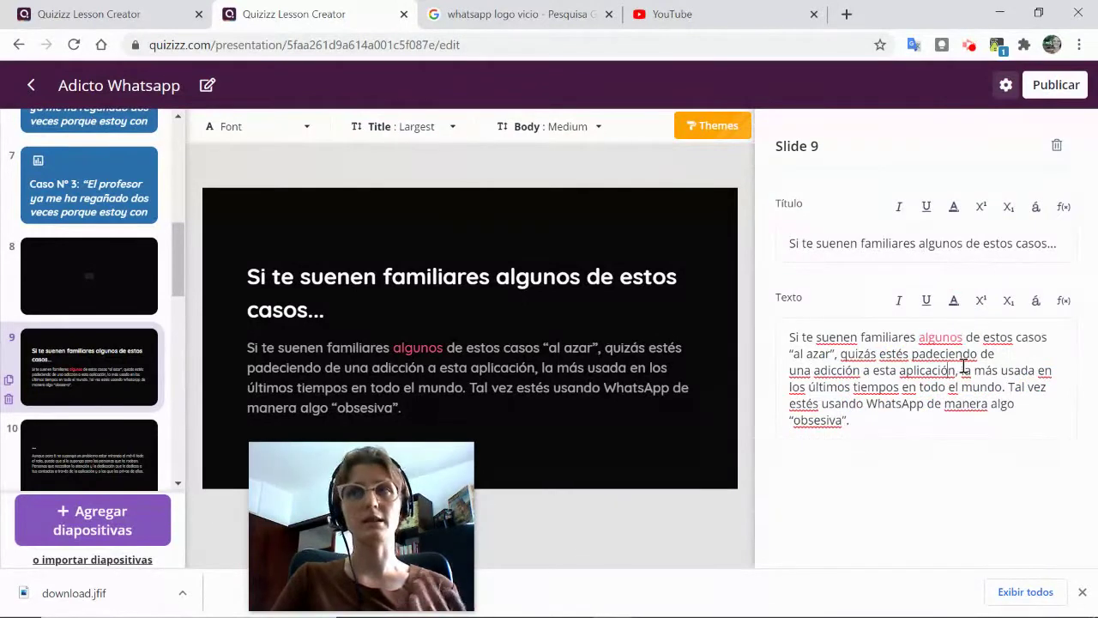
# - Color the word "WhatsApp" green in the body text of slide 9
pyautogui.doubleClick(884, 404)
pyautogui.click(953, 300)
pyautogui.click(996, 276)
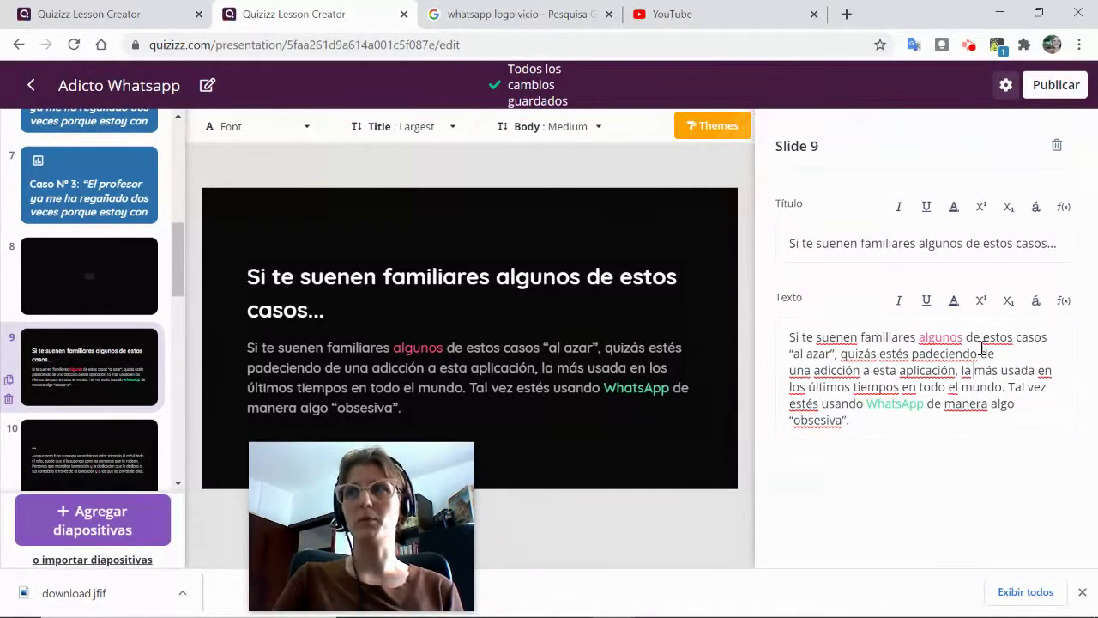
pyautogui.click(888, 431)
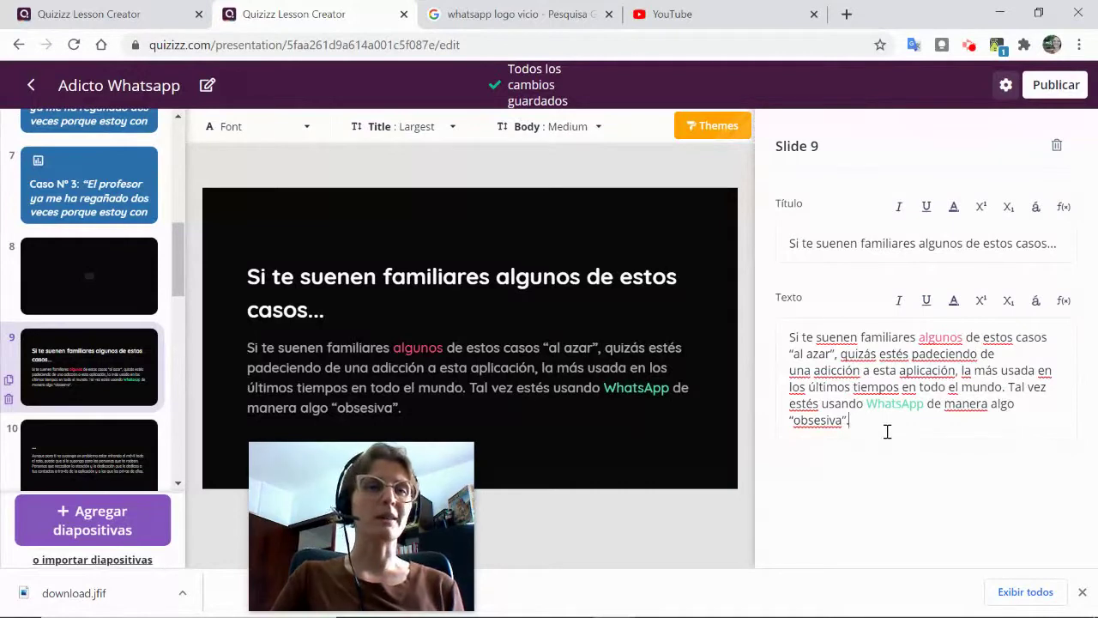
# - Examine the symbols offered by the equation editor for slide 9's body text, and close it without inserting anything
pyautogui.click(1063, 302)
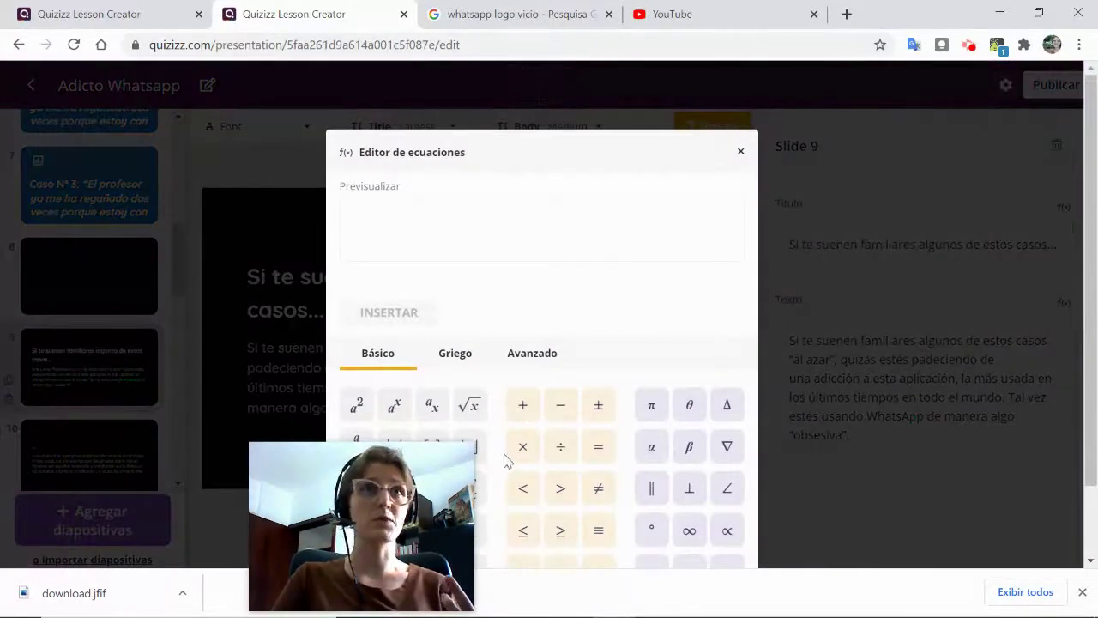
pyautogui.scroll(-1, 569, 385)
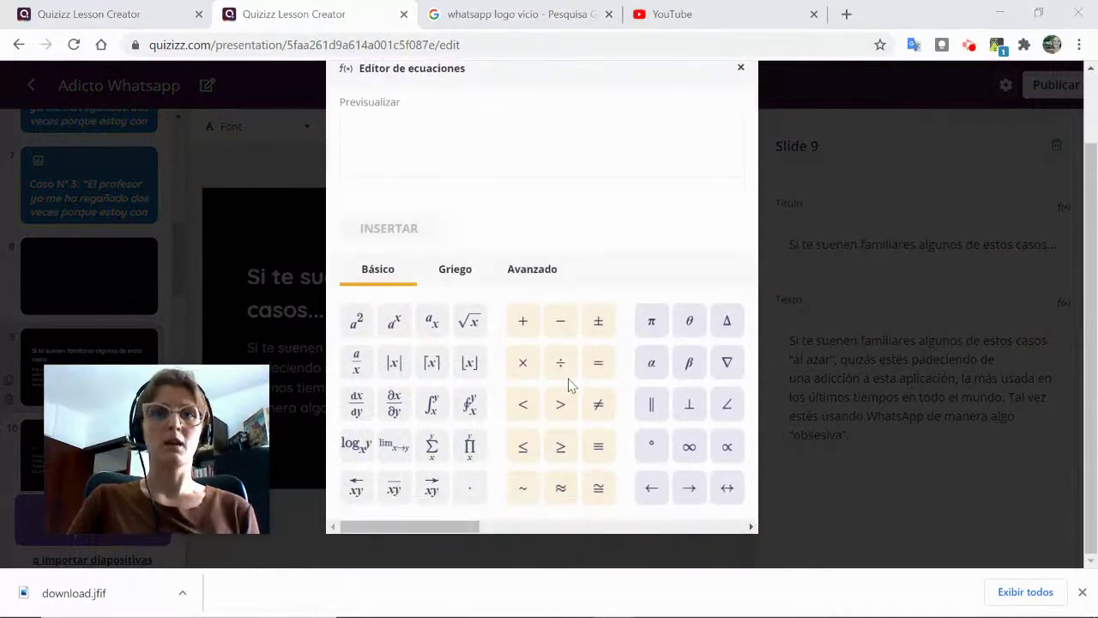
pyautogui.moveTo(461, 527); pyautogui.dragTo(411, 525)
pyautogui.click(741, 69)
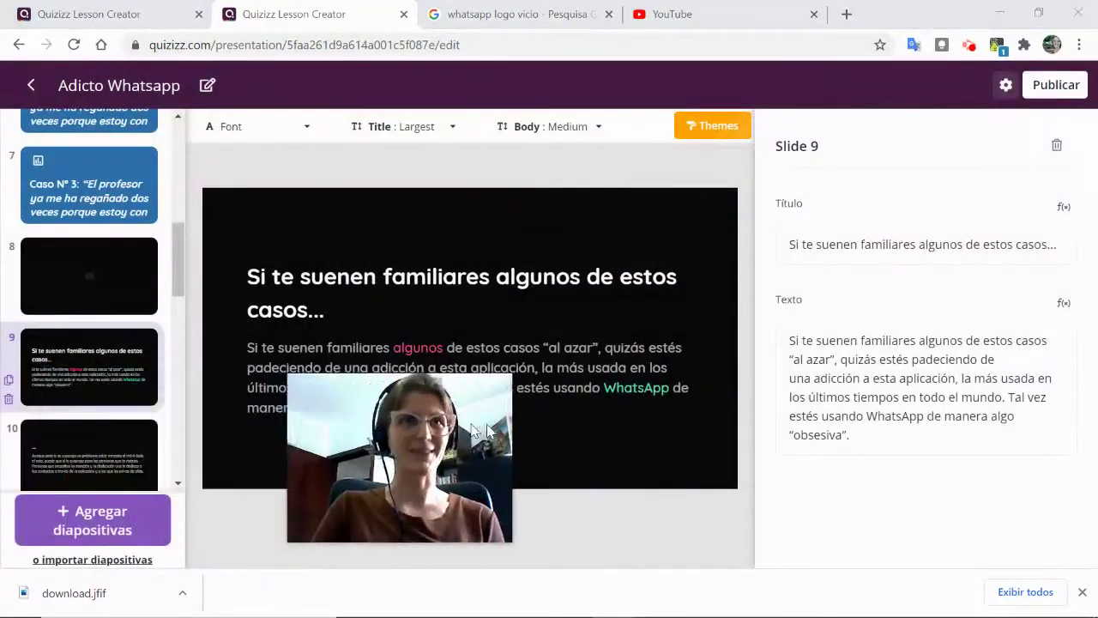
# - Look through the text slides after slide 9, and open the open-ended question on slide 18
pyautogui.scroll(-3, 53, 295)
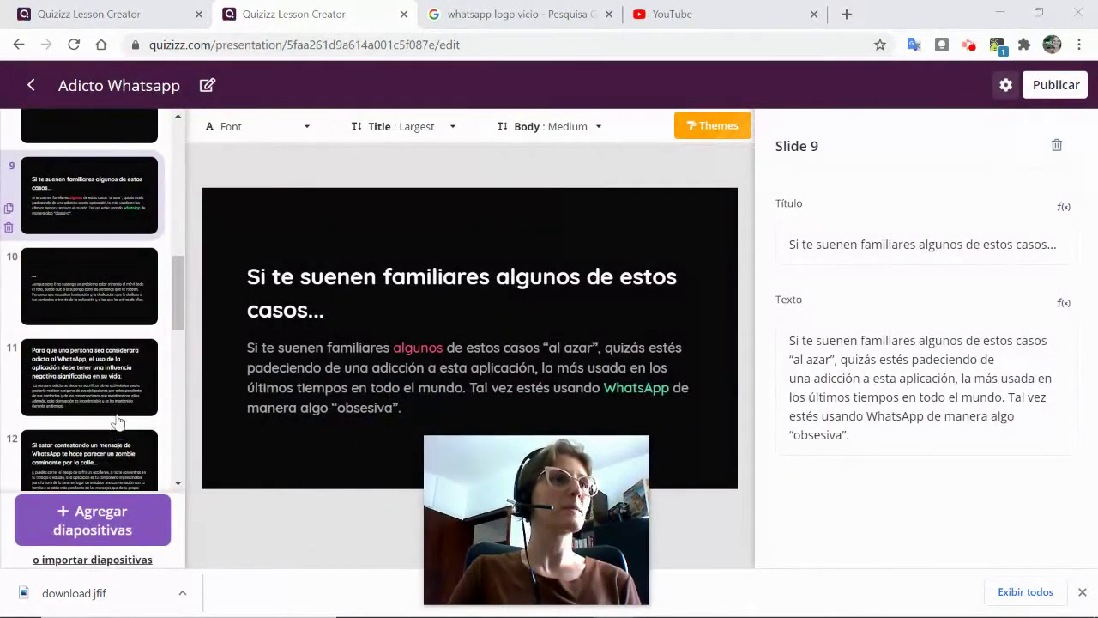
pyautogui.click(53, 295)
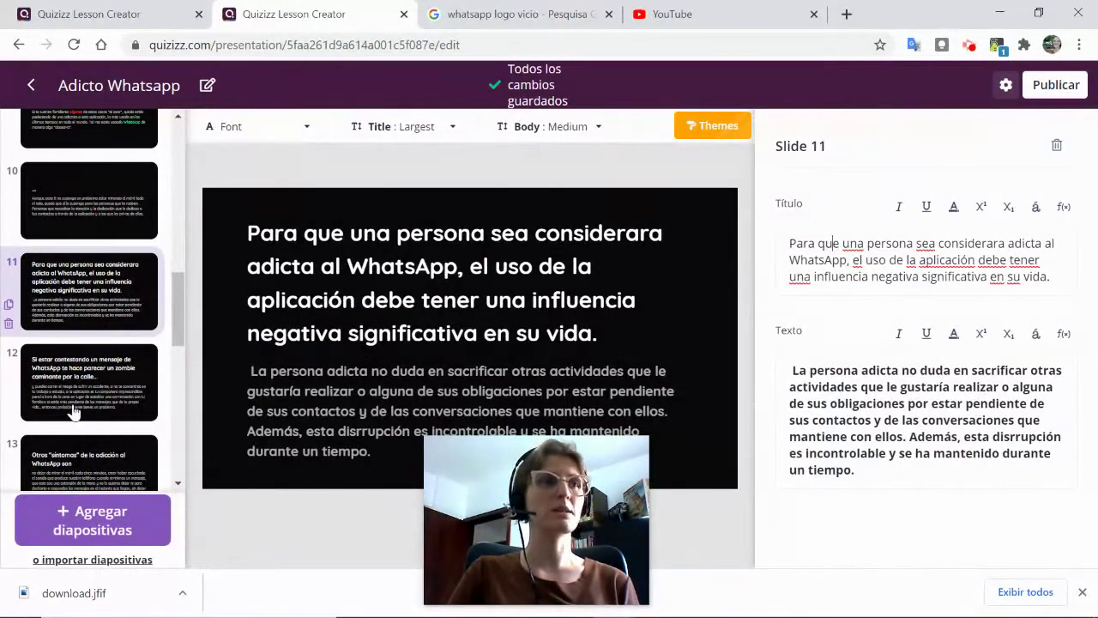
pyautogui.scroll(-2, 74, 410)
pyautogui.scroll(-2, 74, 411)
pyautogui.click(62, 315)
pyautogui.scroll(-4, 62, 315)
pyautogui.click(62, 272)
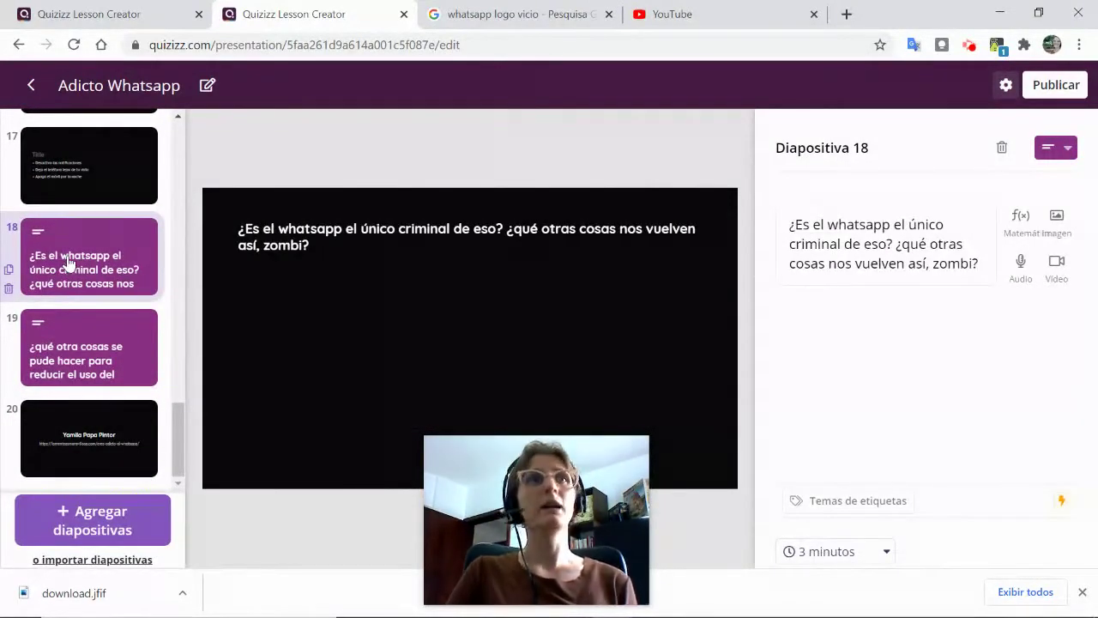
# - Review the question types available for slide 18, and view the open-ended question on slide 19 before returning to slide 18
pyautogui.click(1069, 147)
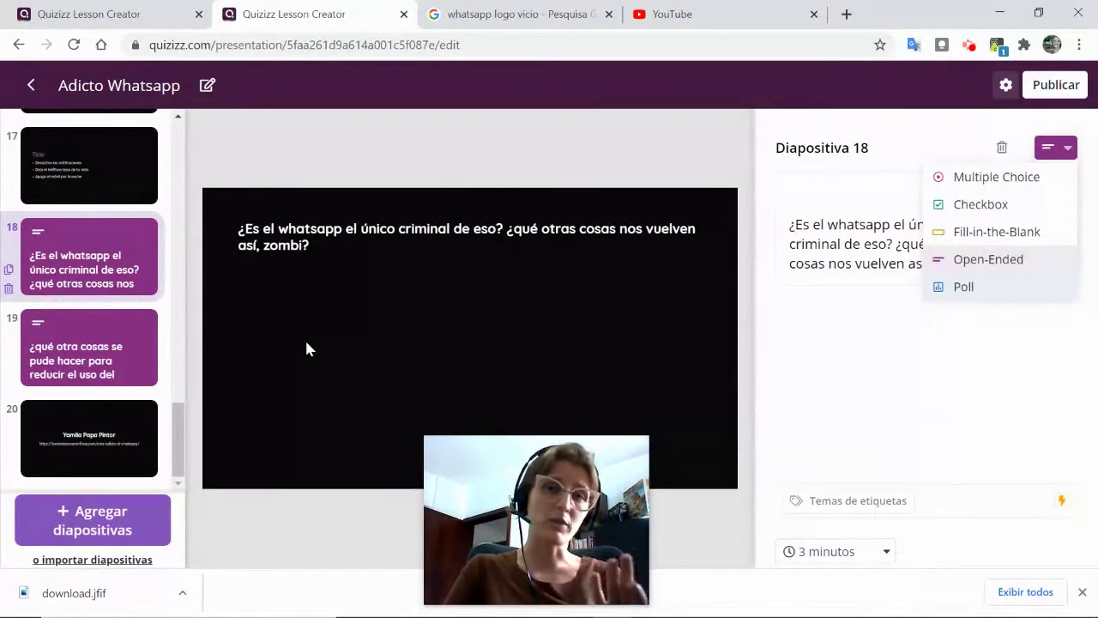
pyautogui.click(69, 348)
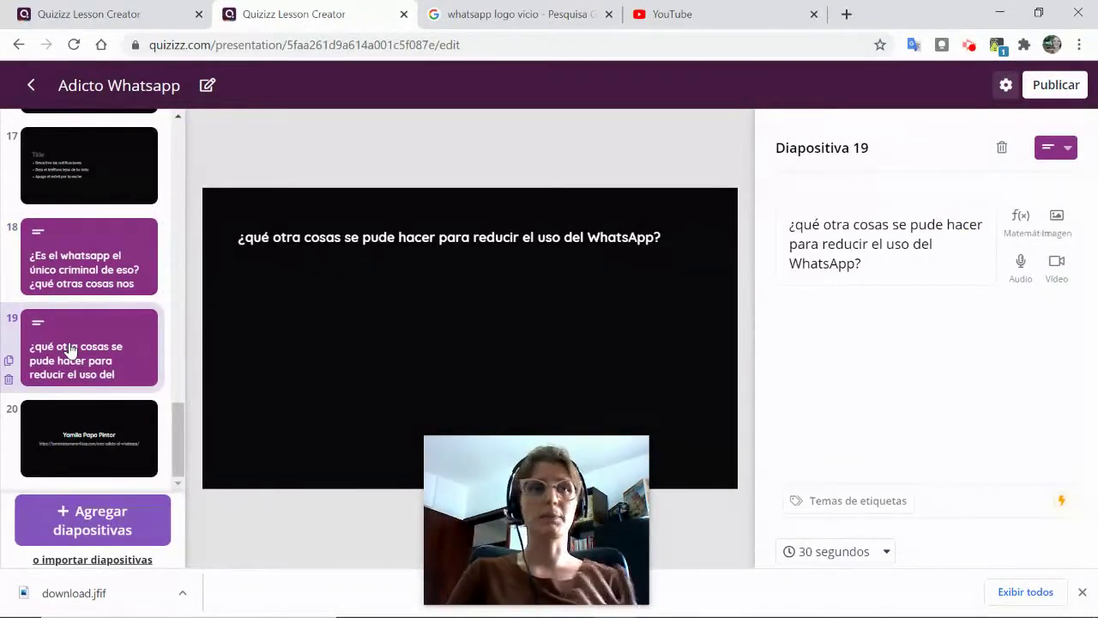
pyautogui.click(97, 280)
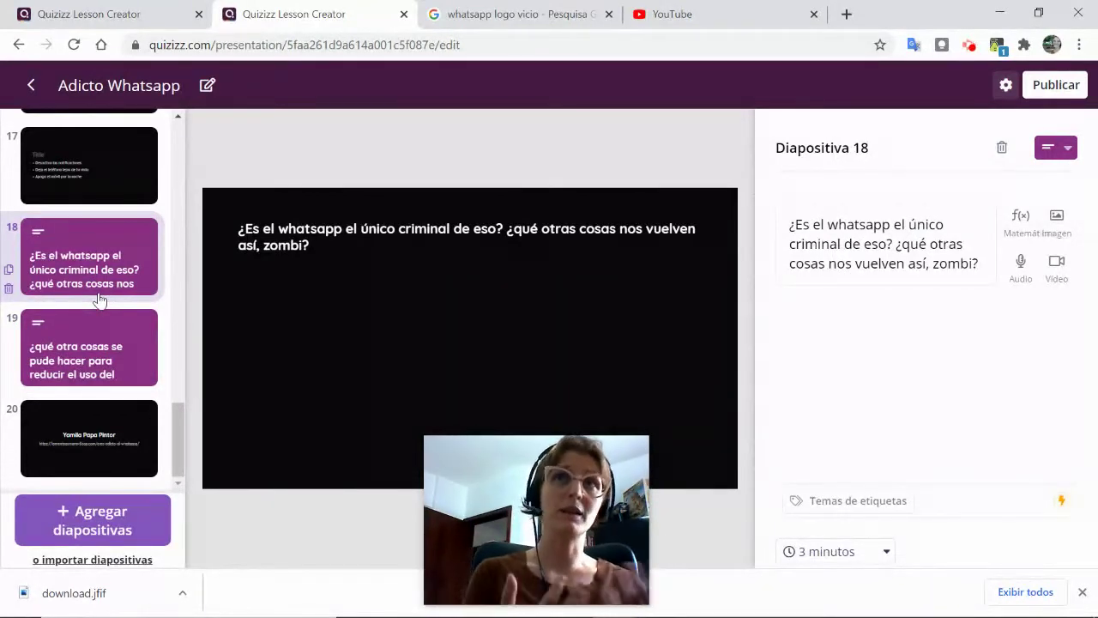
# - Add a blank "Opción multiple" question directly after slide 18, and delete it again
pyautogui.click(86, 515)
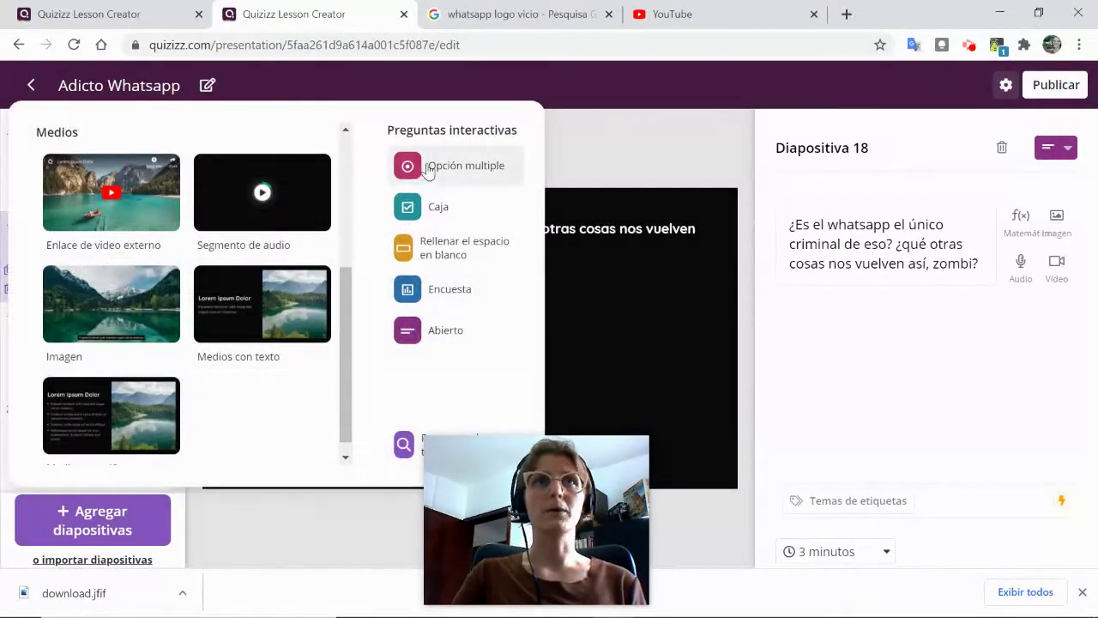
pyautogui.click(463, 171)
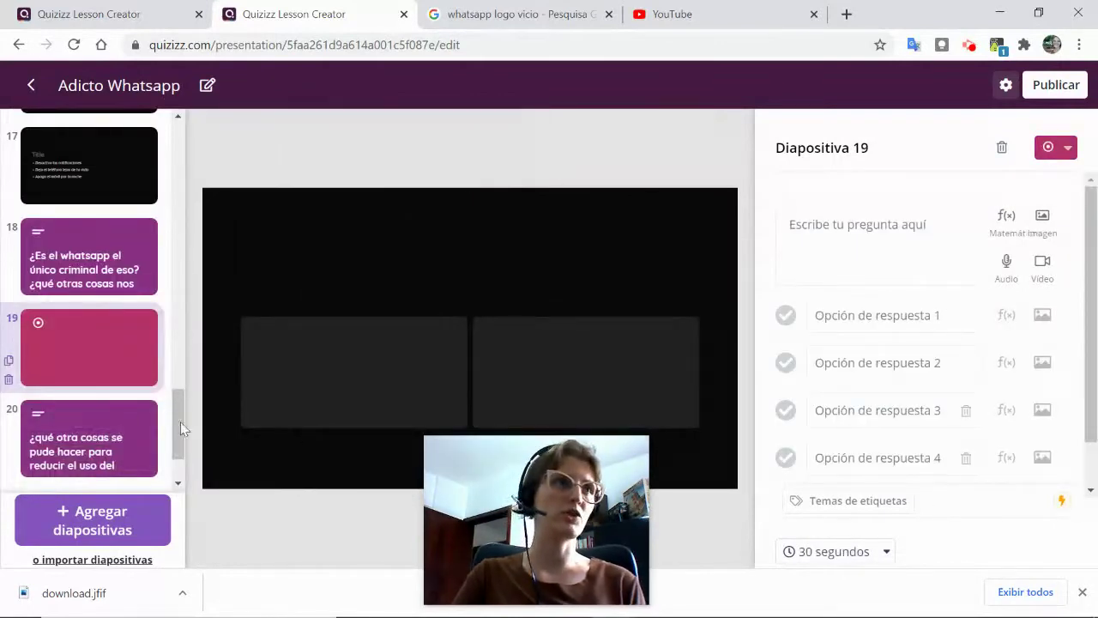
pyautogui.click(855, 253)
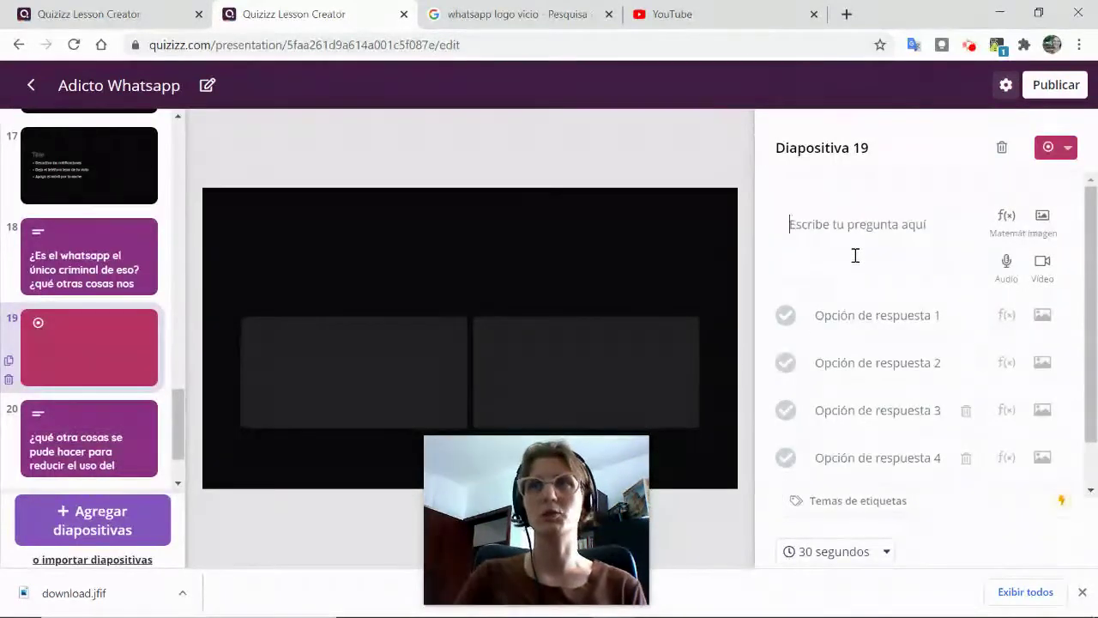
pyautogui.click(119, 281)
pyautogui.click(920, 235)
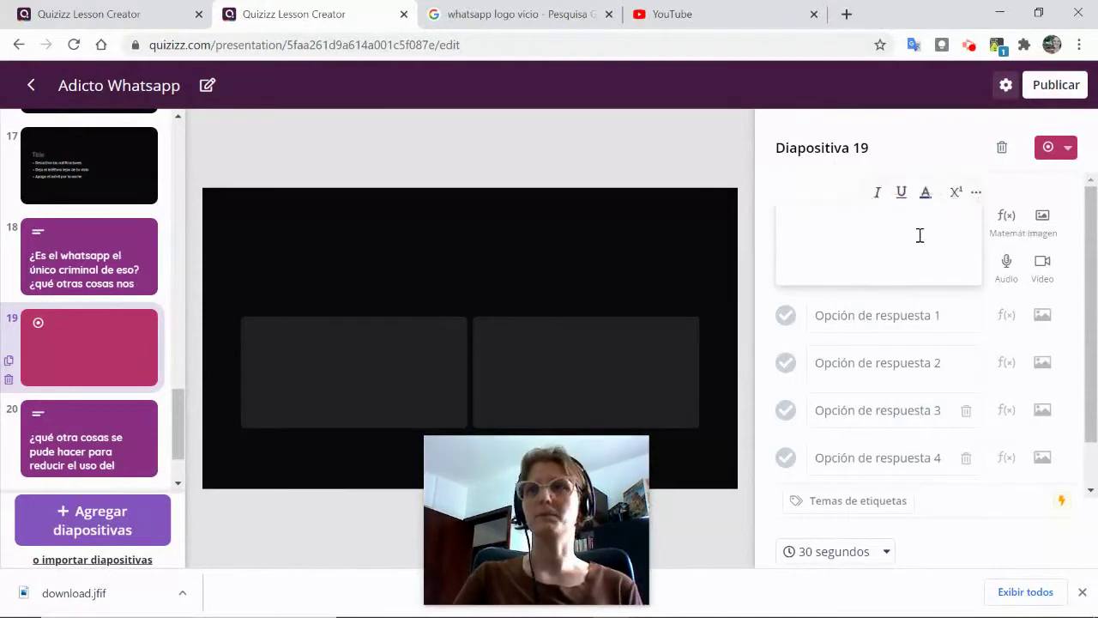
pyautogui.click(101, 477)
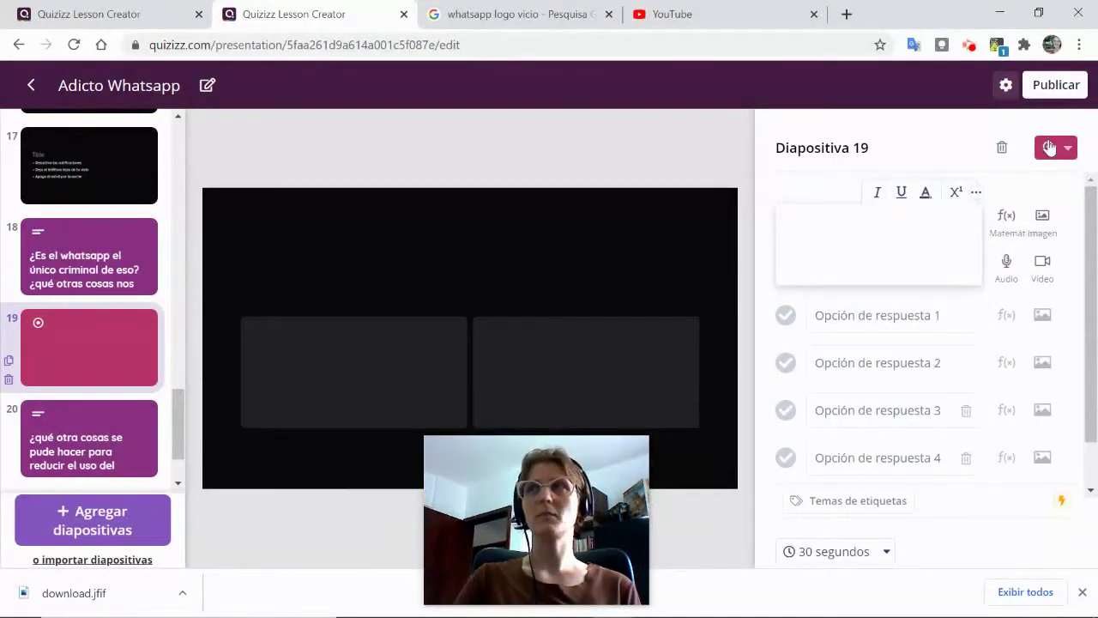
pyautogui.click(1004, 151)
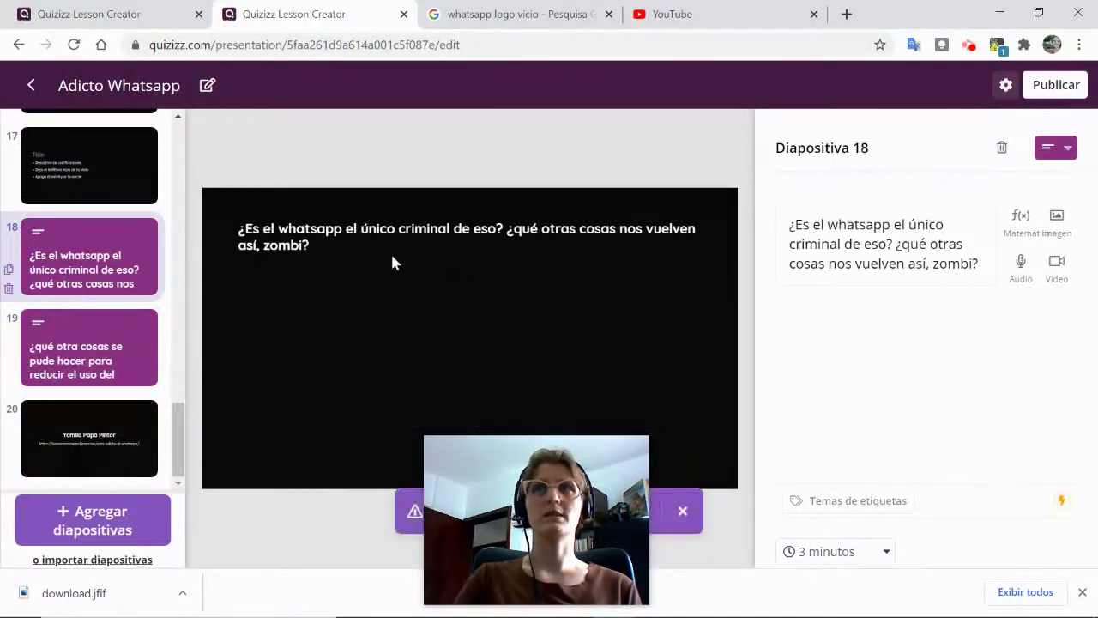
# - Add a multiple-choice question directly after slide 18, and reuse slide 18's question text as its question
pyautogui.tripleClick(274, 253)
pyautogui.hotkey('ctrl', 'c')
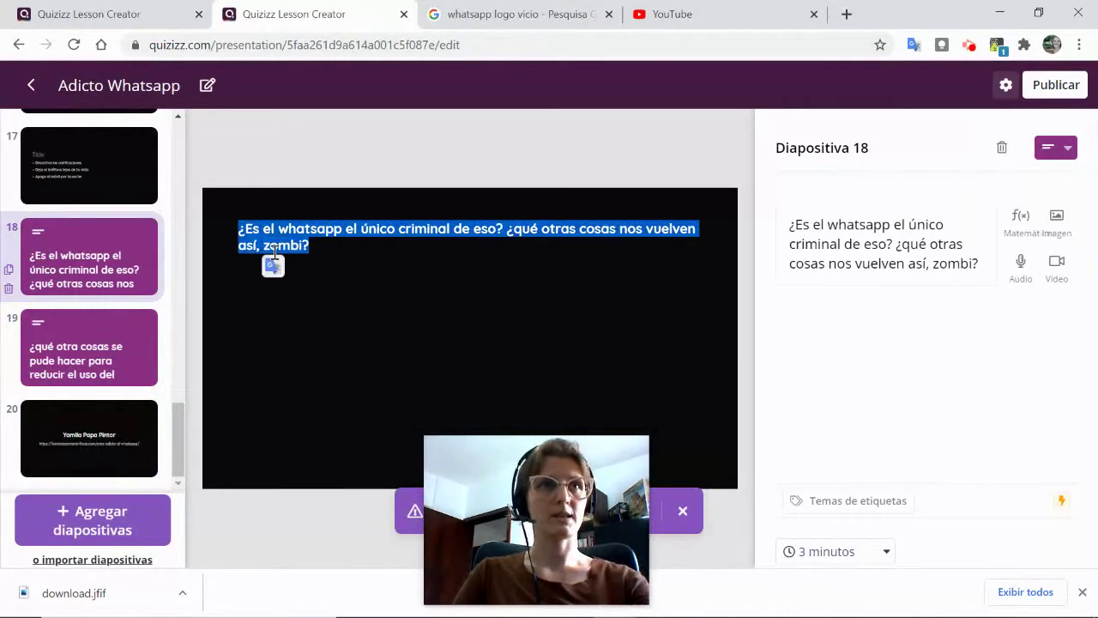
pyautogui.click(65, 518)
pyautogui.click(442, 165)
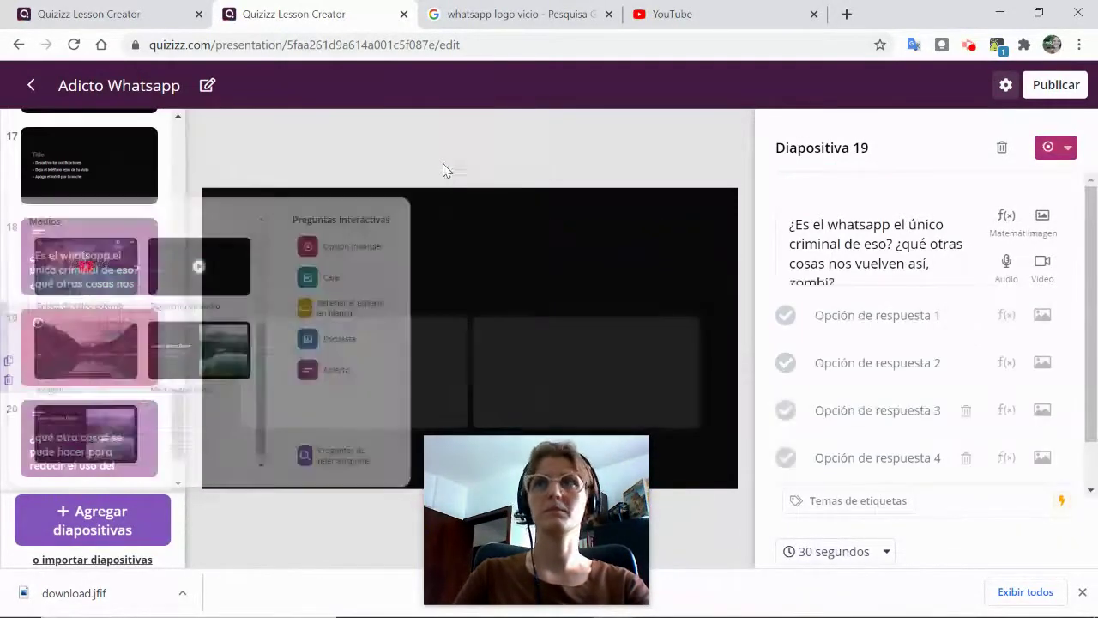
pyautogui.click(856, 233)
pyautogui.hotkey('ctrl', 'v')
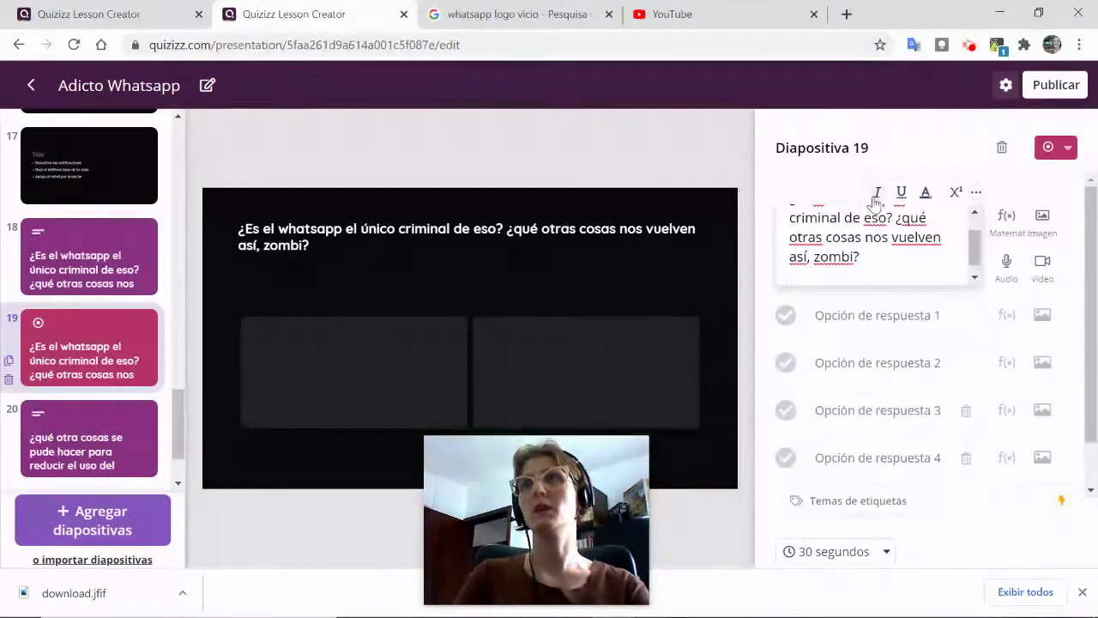
# - Fill slide 19's four answer options with the placeholder texts "adsasdsa", "dsadadas", "adssada" and "dasdsa"
pyautogui.click(854, 324)
pyautogui.write('ad')
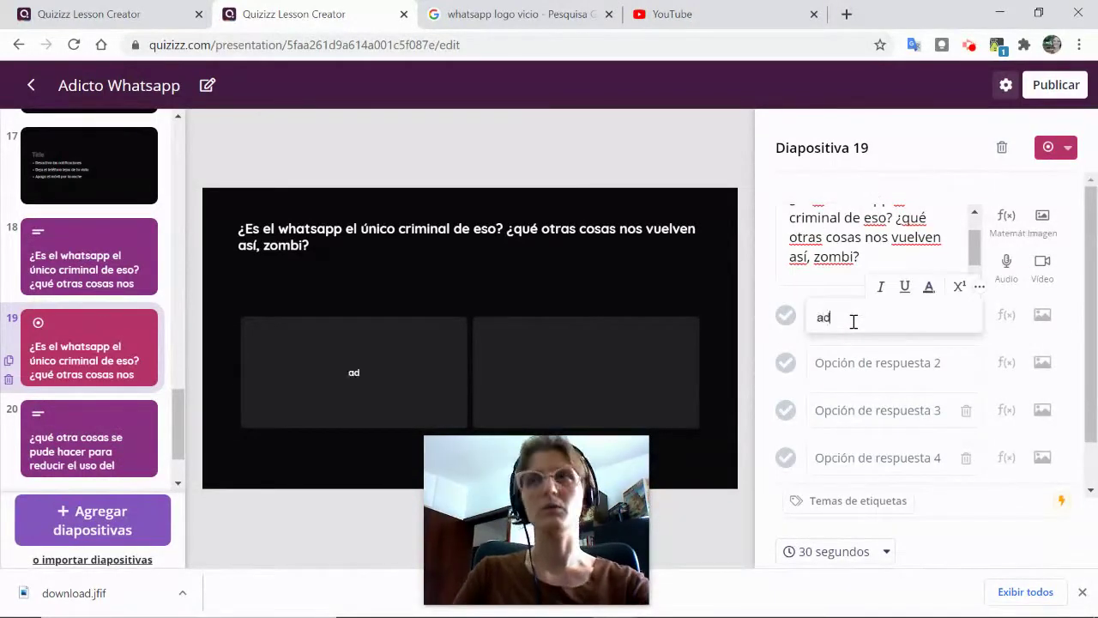
pyautogui.click(846, 364)
pyautogui.write('dsadadas')
pyautogui.click(856, 408)
pyautogui.write('adssada')
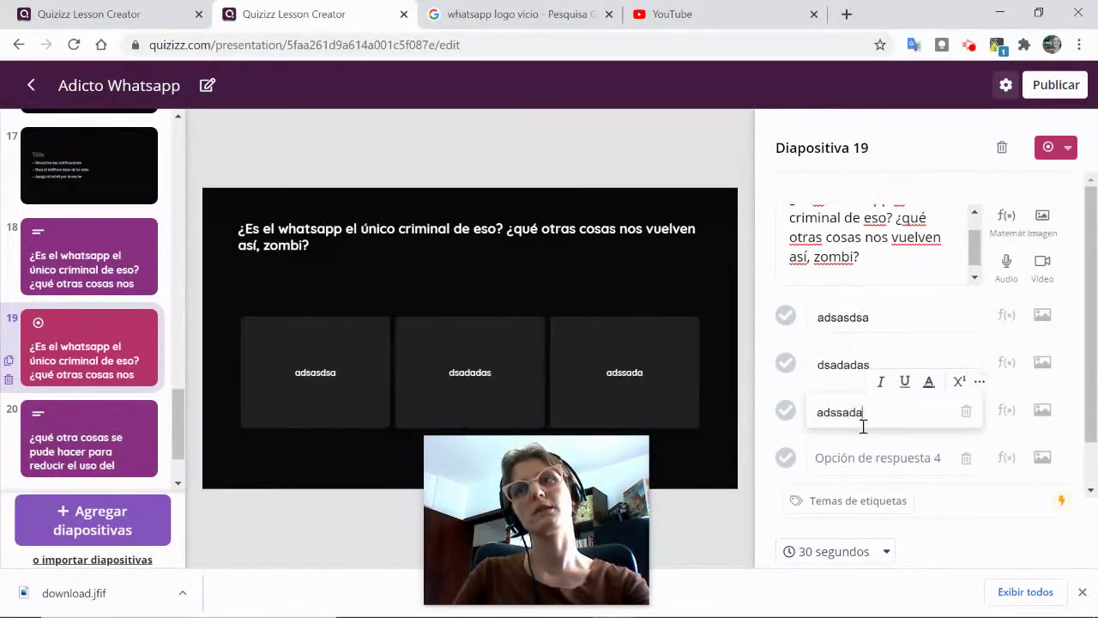
pyautogui.click(871, 456)
pyautogui.write('dasdsa')
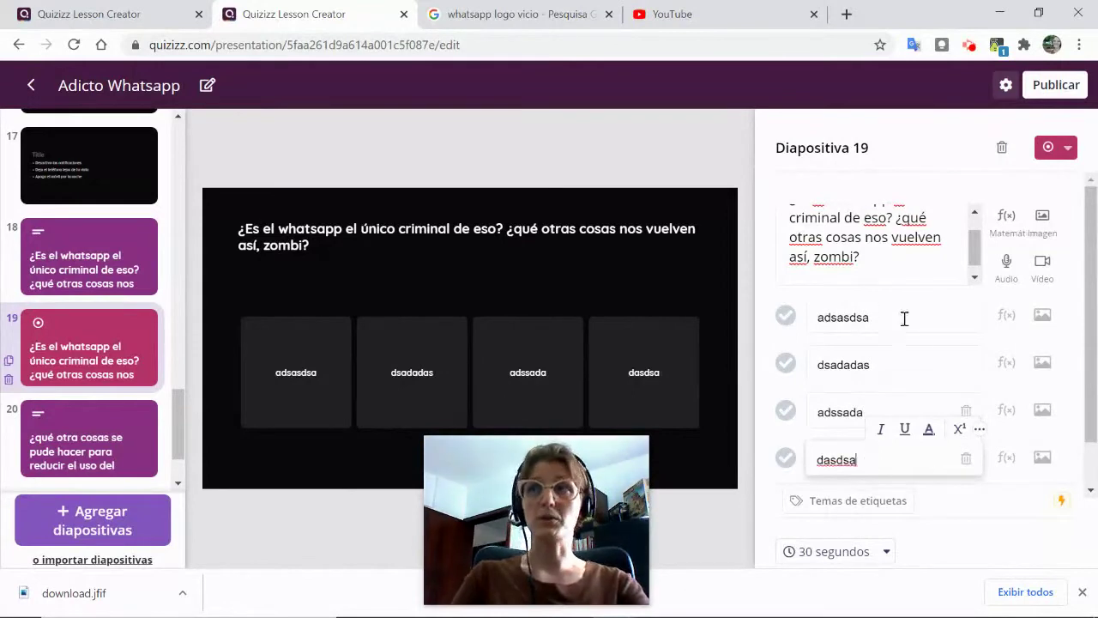
# - Try to use an image instead of text for slide 19's first answer option
pyautogui.click(1043, 314)
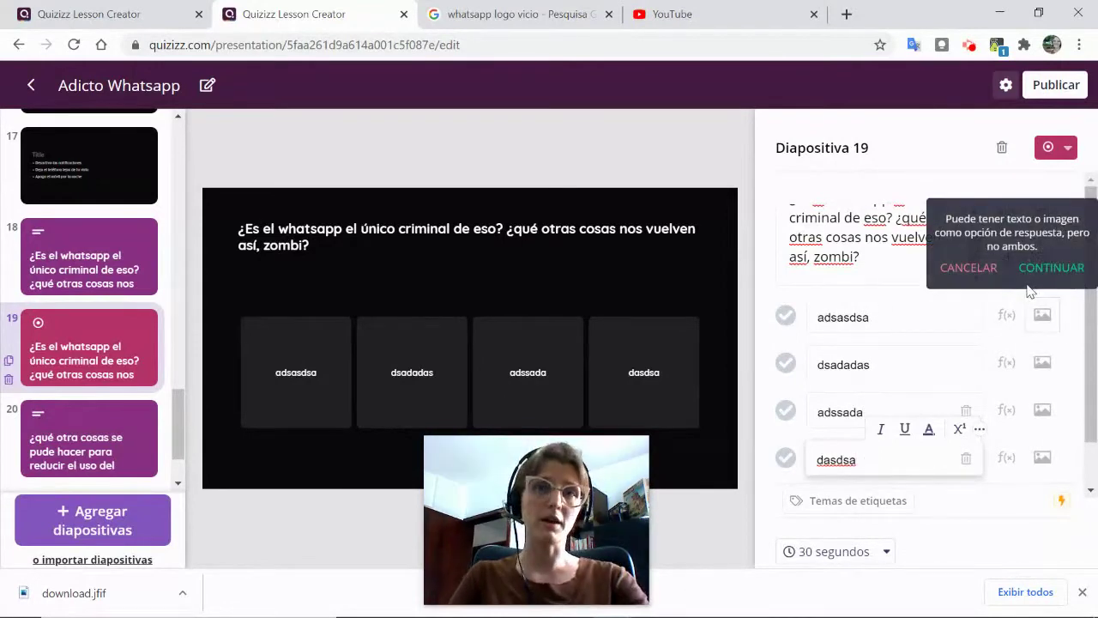
pyautogui.click(863, 279)
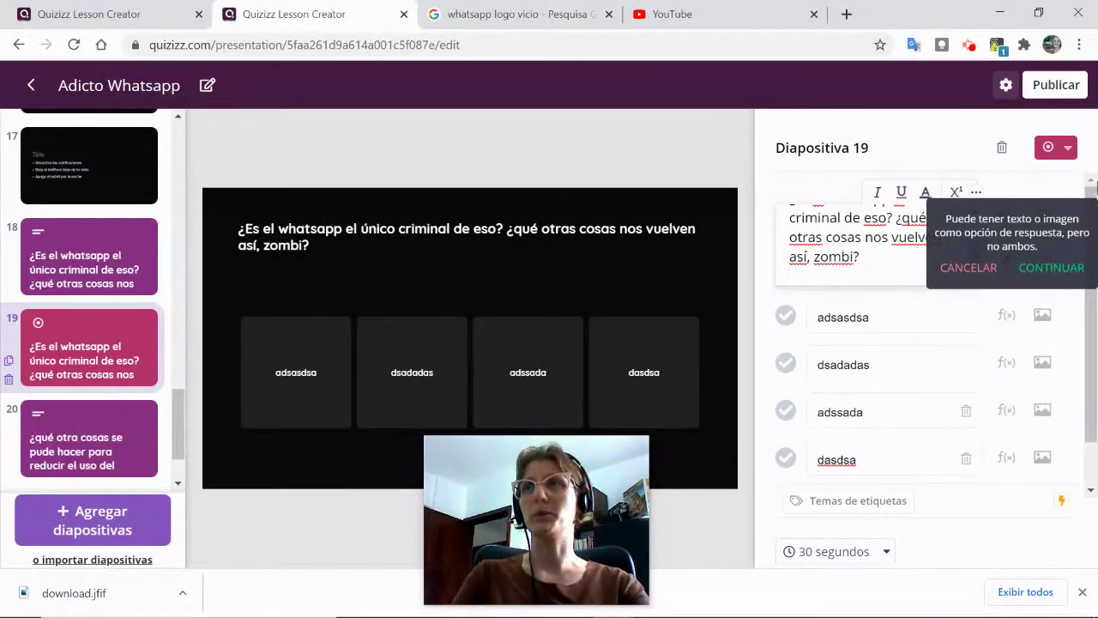
pyautogui.click(1055, 185)
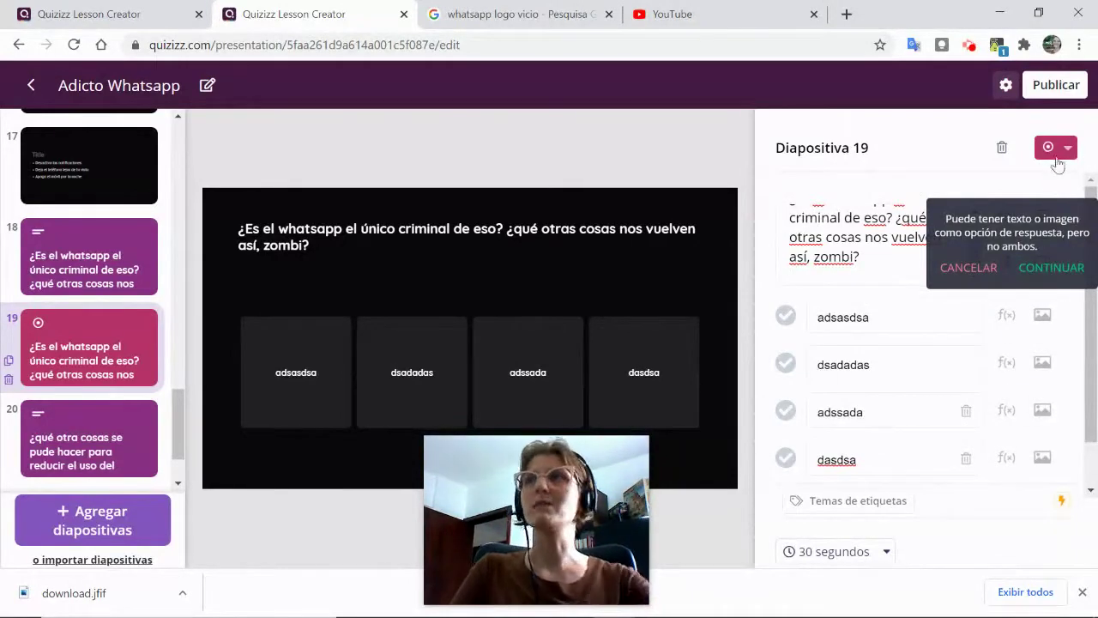
pyautogui.click(1068, 151)
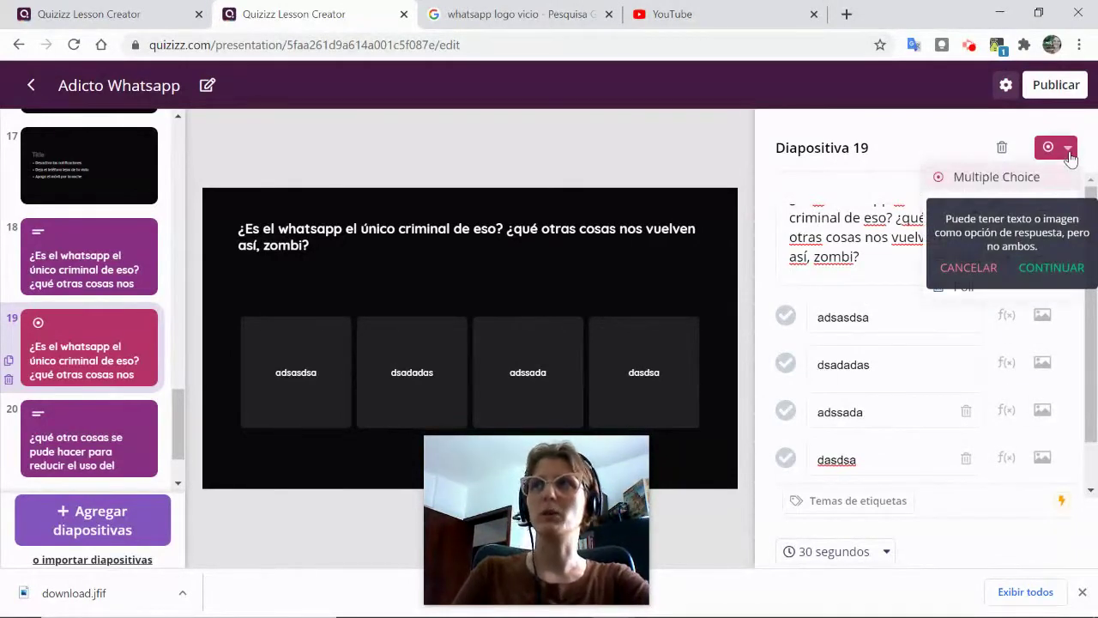
pyautogui.click(1034, 271)
# - Change slide 19 to a Checkbox question and mark the first answer option "adsasdsa" as correct
pyautogui.click(1068, 148)
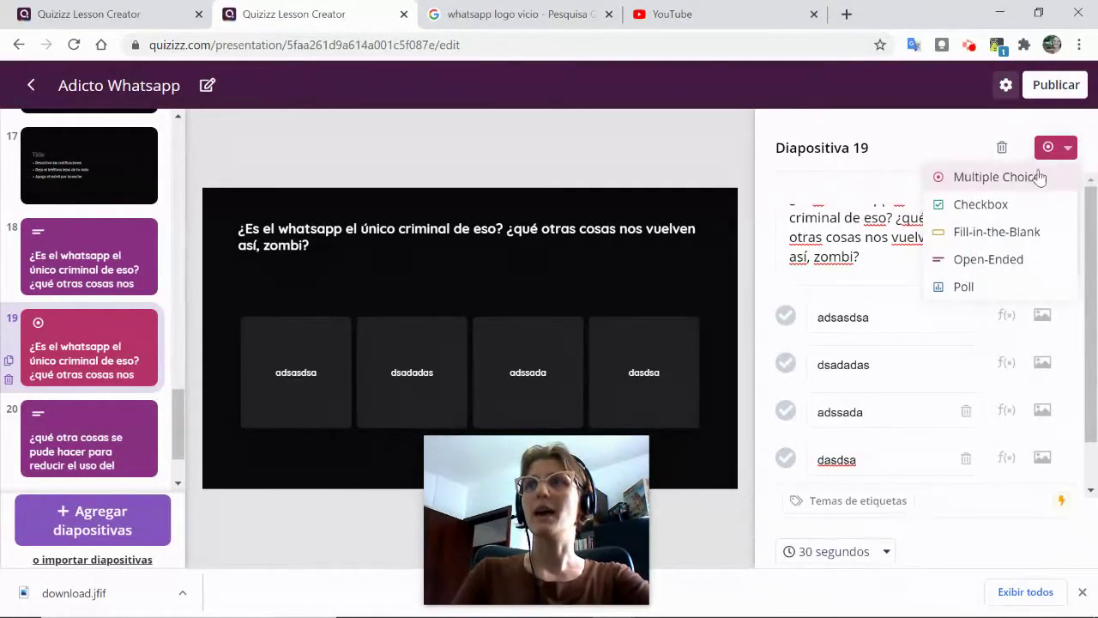
pyautogui.click(982, 204)
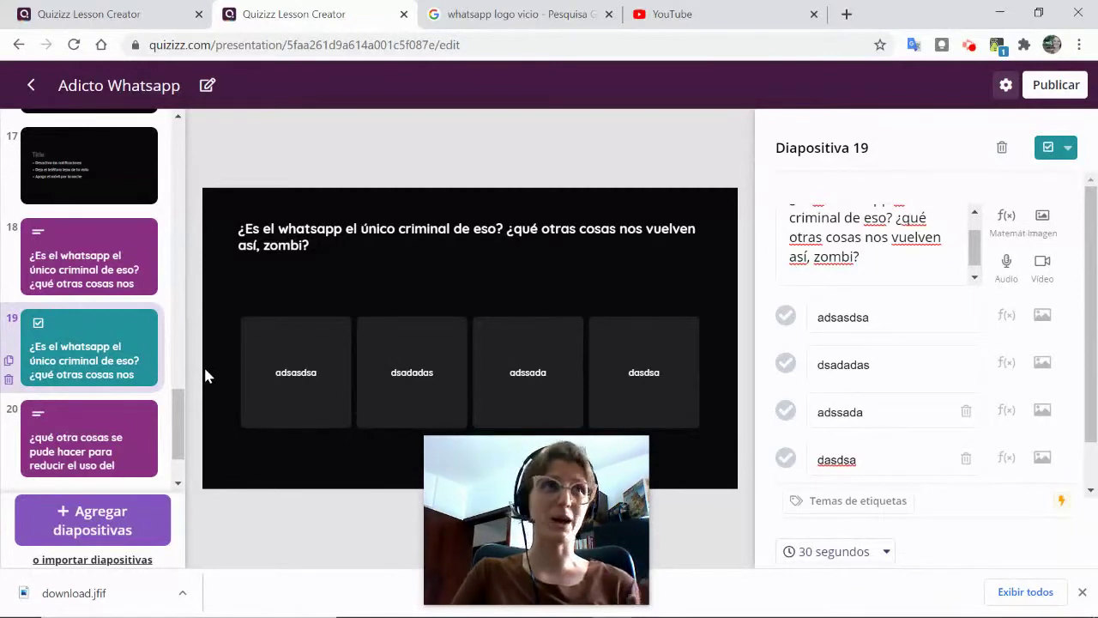
pyautogui.scroll(12, 96, 476)
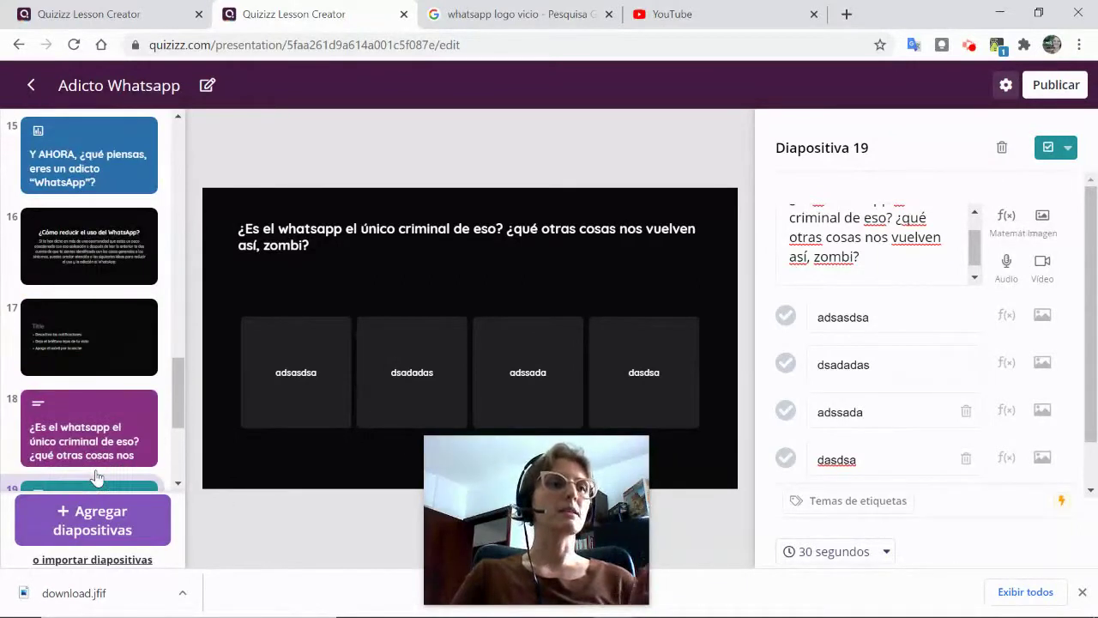
pyautogui.scroll(-12, 96, 476)
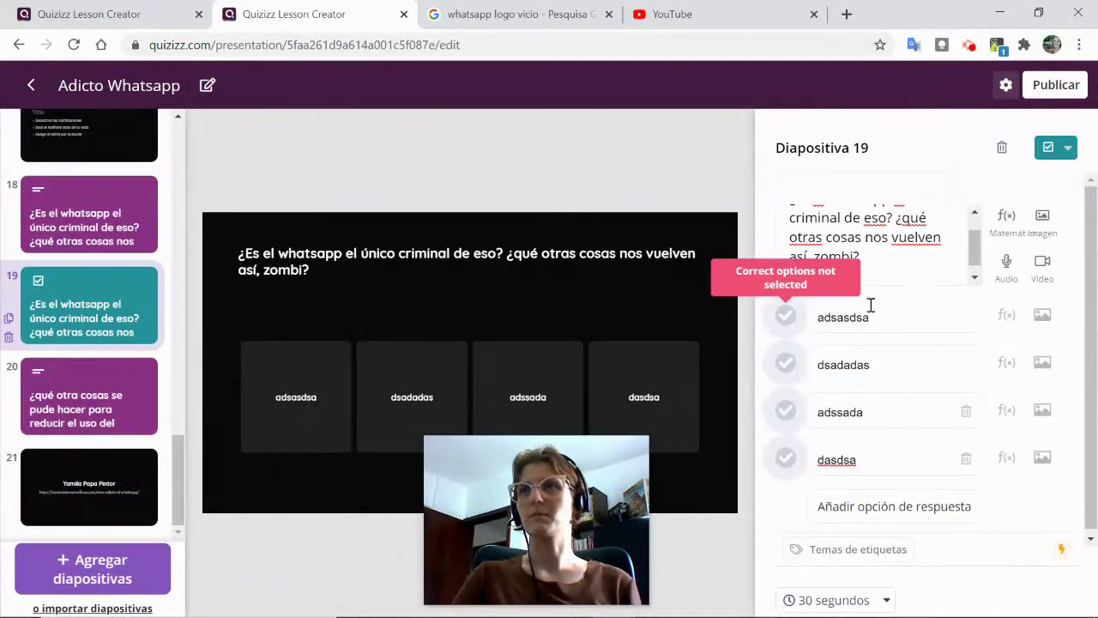
pyautogui.click(787, 319)
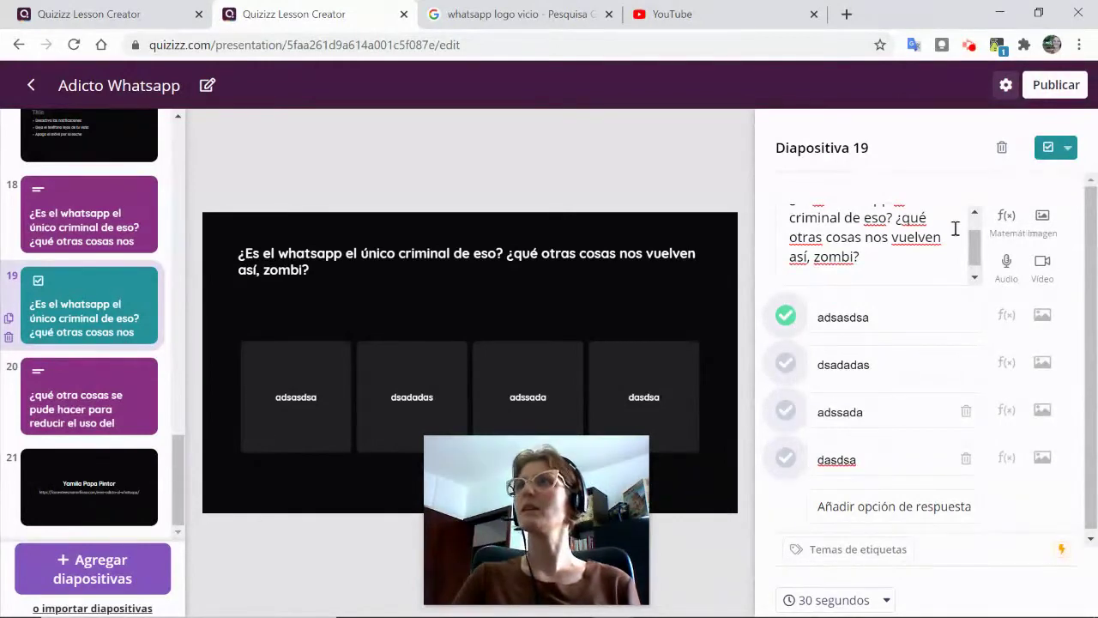
pyautogui.scroll(2, 953, 229)
pyautogui.click(1069, 153)
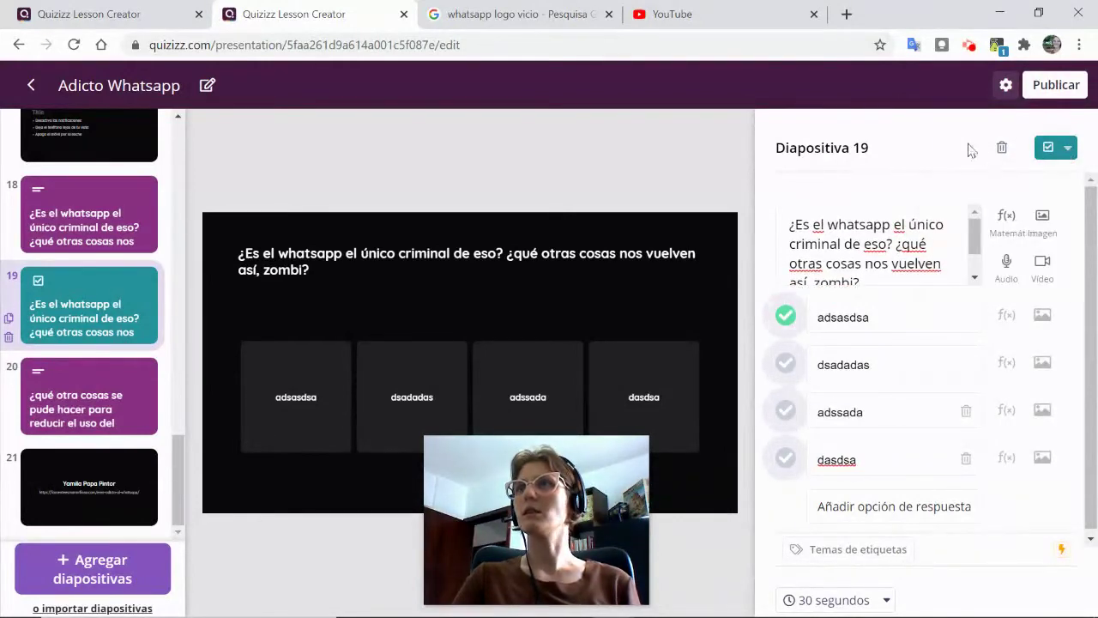
# - View slides 20 and 21, then open the slide import and review its Google Slides, Powerpoint and PDF options
pyautogui.click(100, 438)
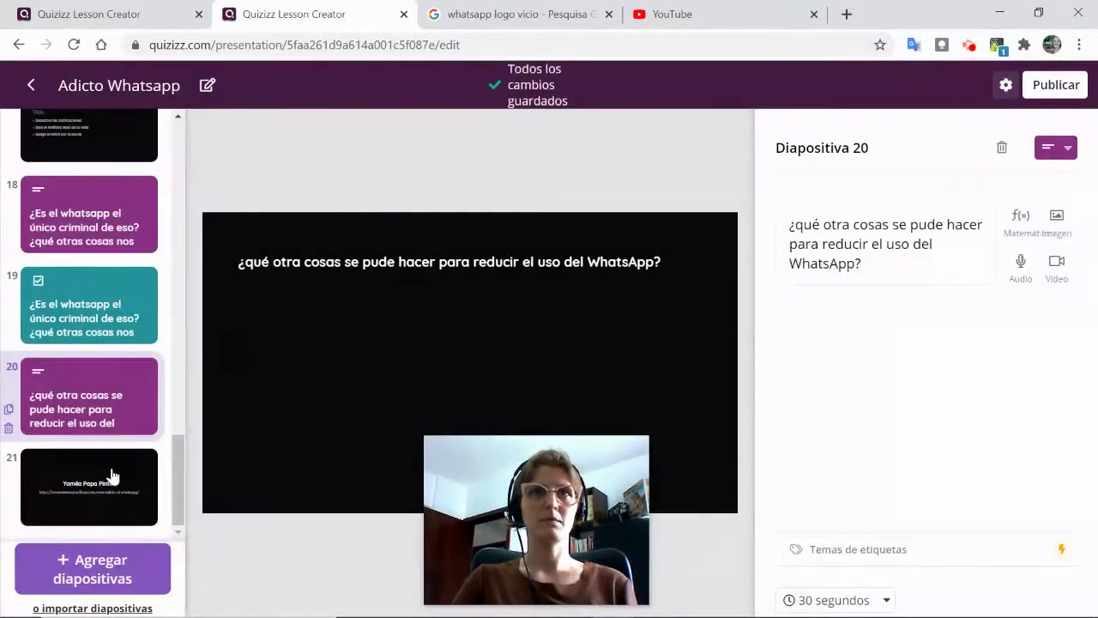
pyautogui.click(111, 476)
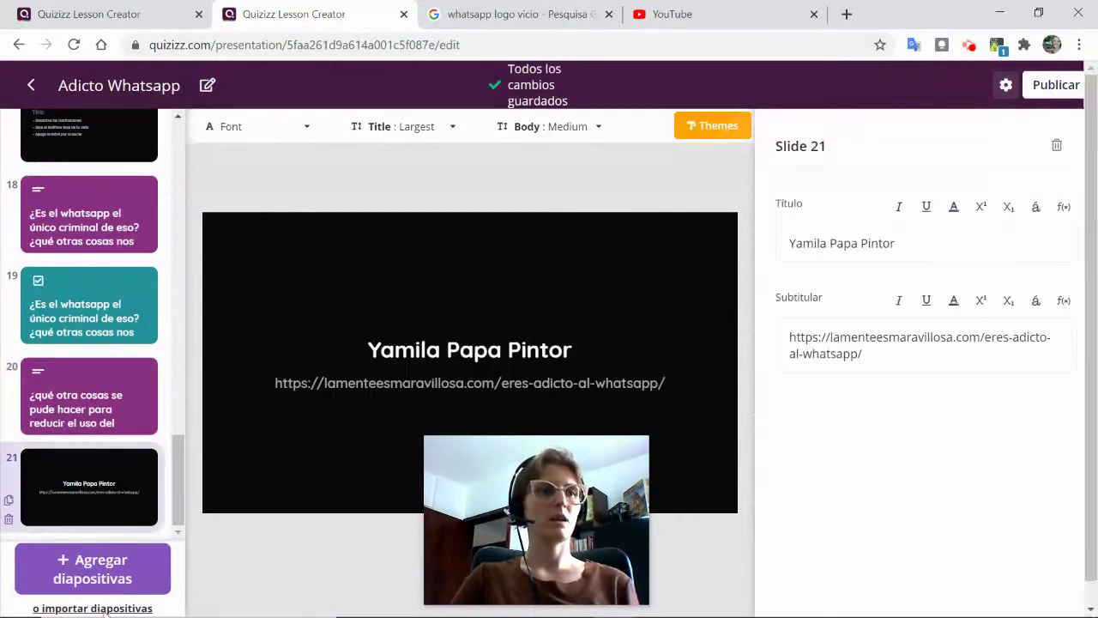
pyautogui.click(103, 607)
pyautogui.moveTo(577, 510); pyautogui.dragTo(955, 421)
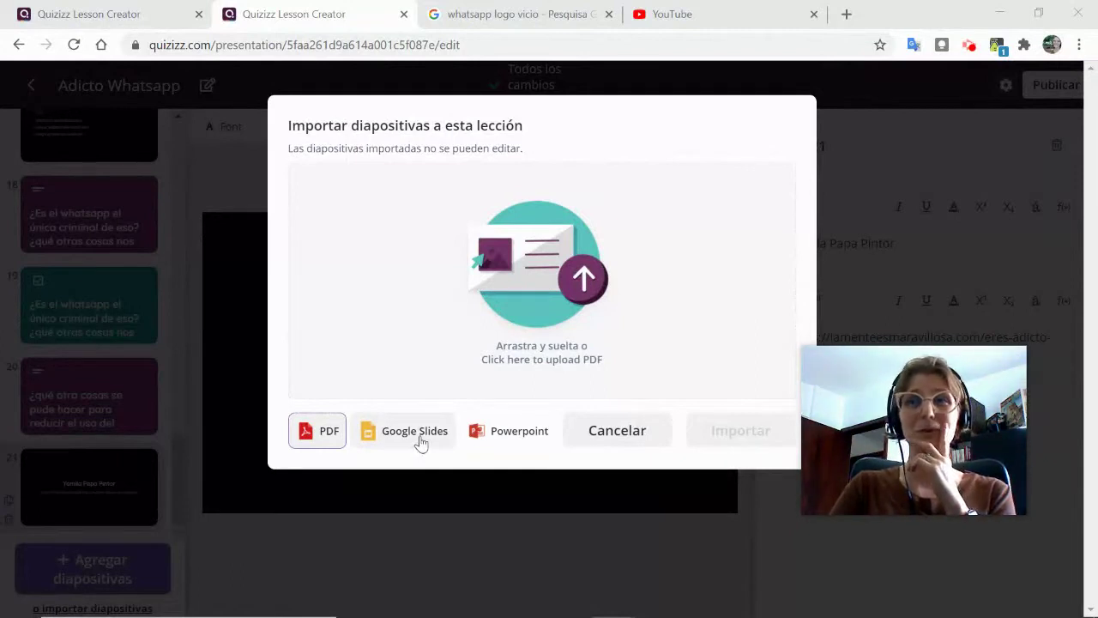
pyautogui.click(372, 444)
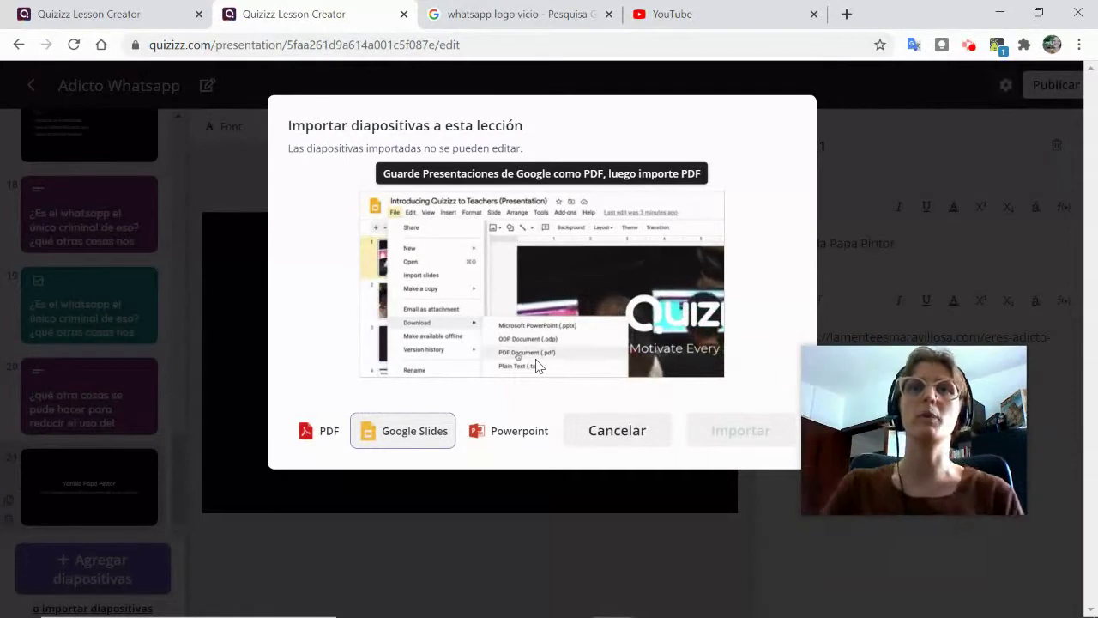
pyautogui.click(522, 434)
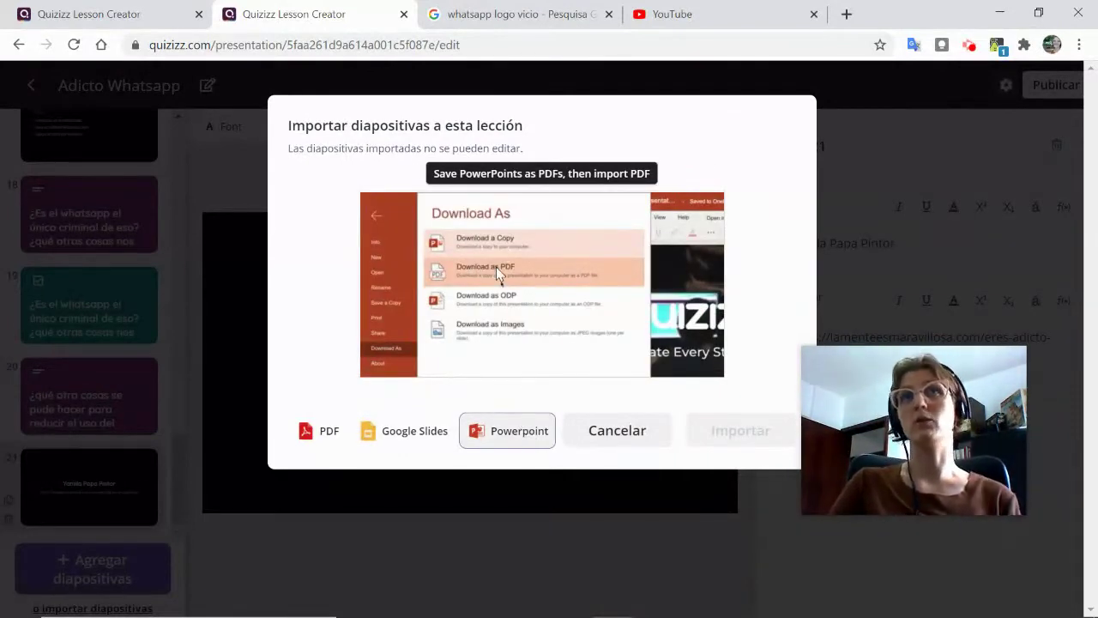
pyautogui.click(325, 433)
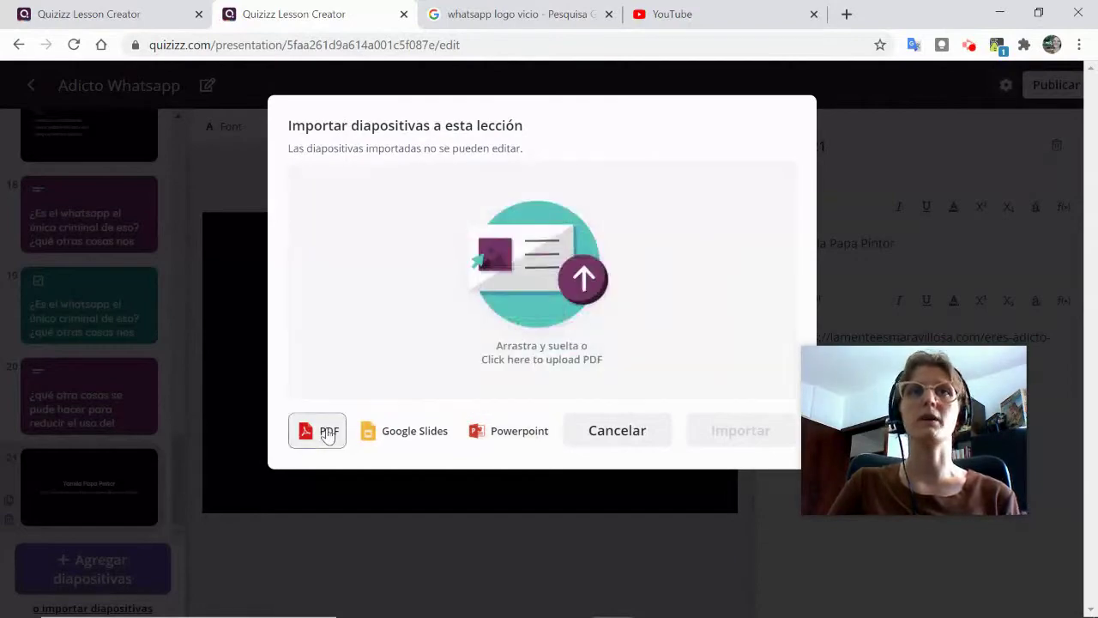
# - Upload the PDF "Educacao maker-Sobral-dist" from the Área de Trabalho folder for import into the lesson
pyautogui.click(558, 262)
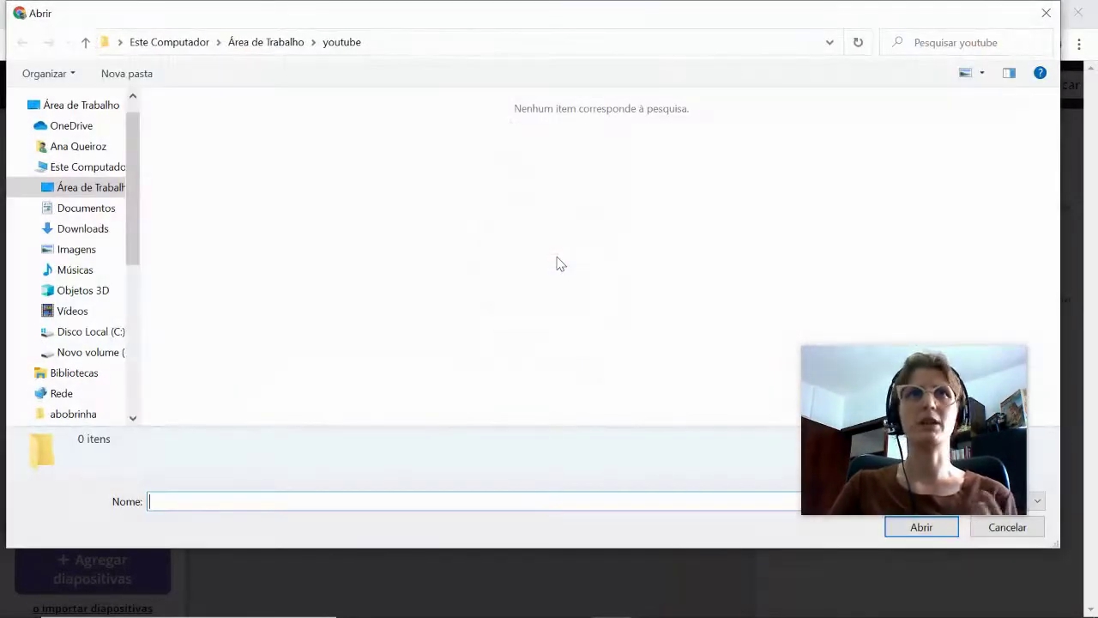
pyautogui.click(266, 42)
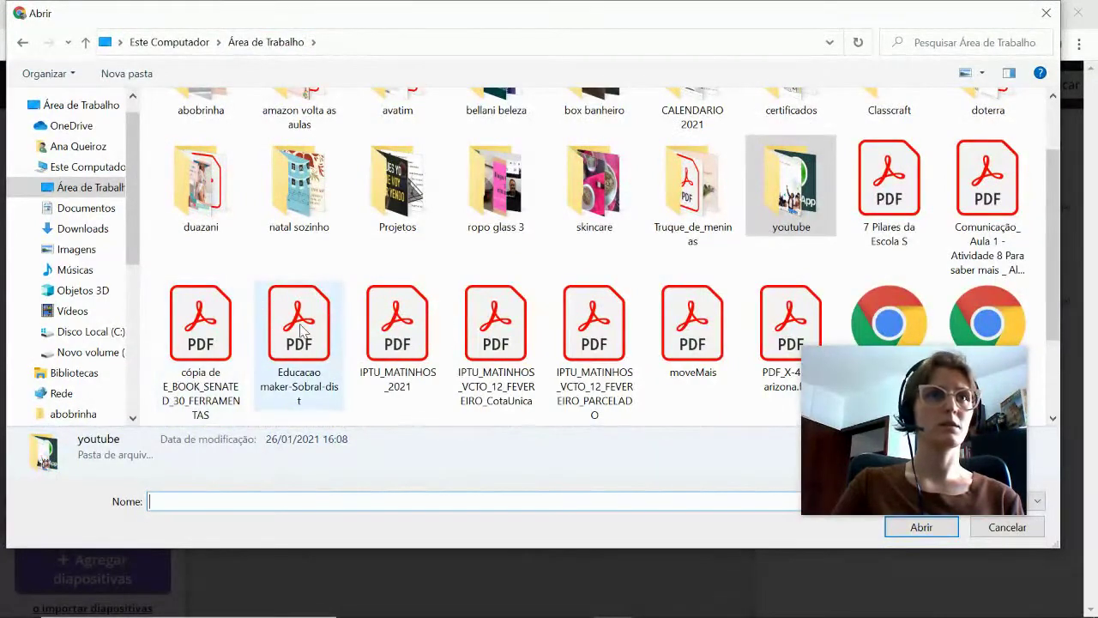
pyautogui.click(300, 330)
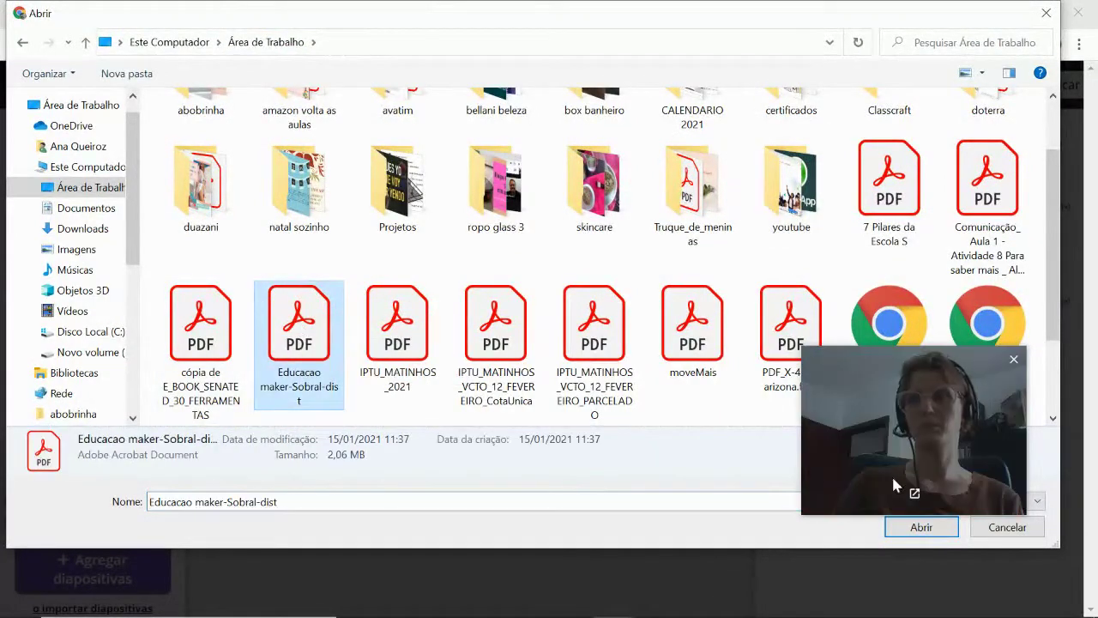
pyautogui.click(921, 526)
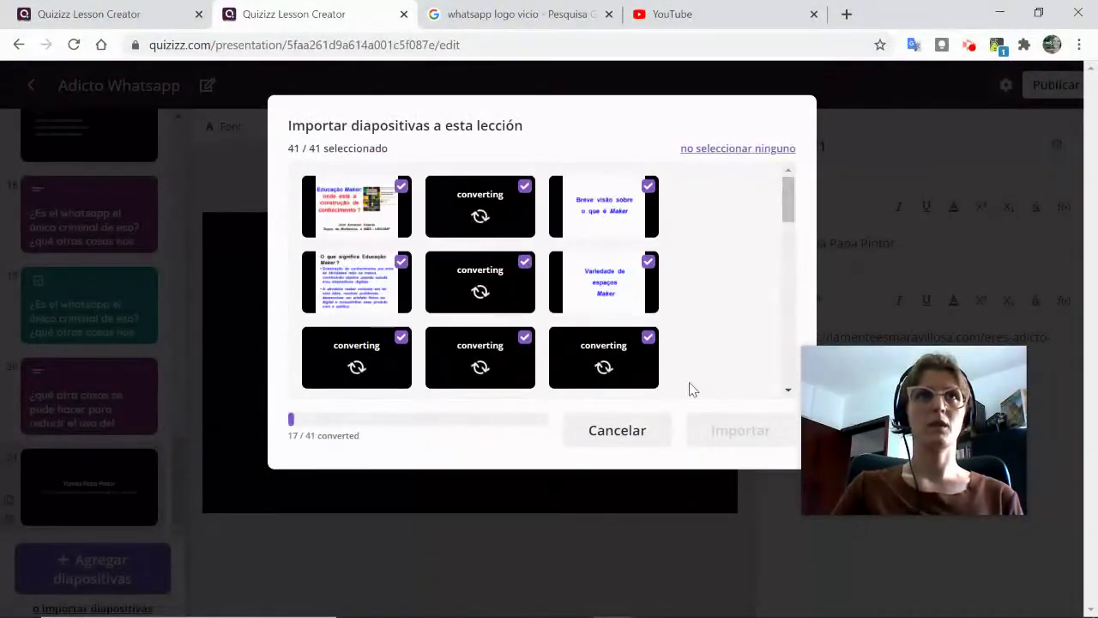
# - Deselect eight of the PDF's first pages one by one, and look through the remaining pages
pyautogui.click(373, 219)
pyautogui.click(532, 221)
pyautogui.click(605, 210)
pyautogui.click(360, 283)
pyautogui.click(480, 283)
pyautogui.click(605, 283)
pyautogui.click(481, 356)
pyautogui.click(357, 356)
pyautogui.scroll(-2, 409, 257)
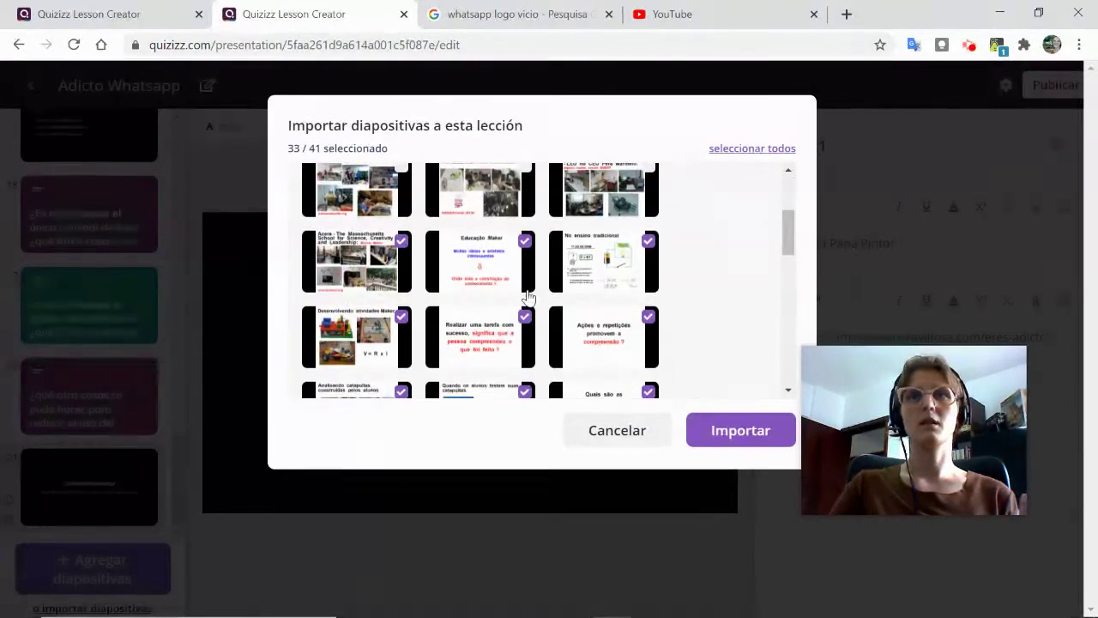
pyautogui.scroll(3, 420, 274)
# - Clear the page selection, and import only "Variedade de espaços Maker", "FabLabLivreSP" and "Laboratório de Educação Digital"
pyautogui.click(735, 149)
pyautogui.click(736, 150)
pyautogui.click(615, 284)
pyautogui.click(592, 373)
pyautogui.click(513, 377)
pyautogui.click(749, 432)
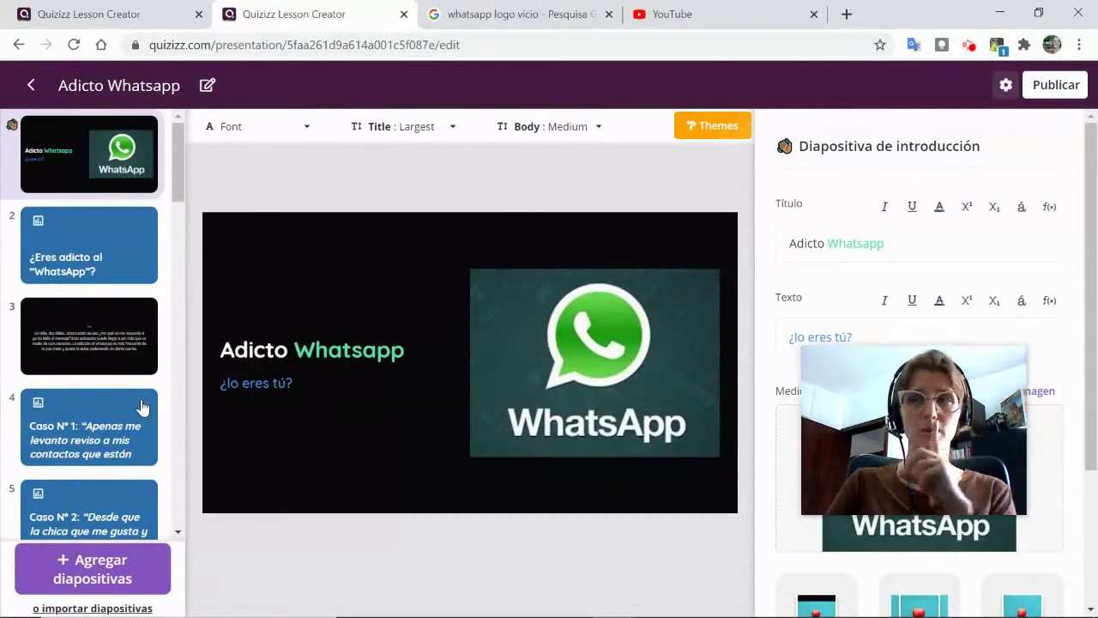
# - Try the image fit options on imported slide 22, "Variedade de espaços Maker", and set it to "Rellenar imagen"
pyautogui.scroll(-20, 140, 410)
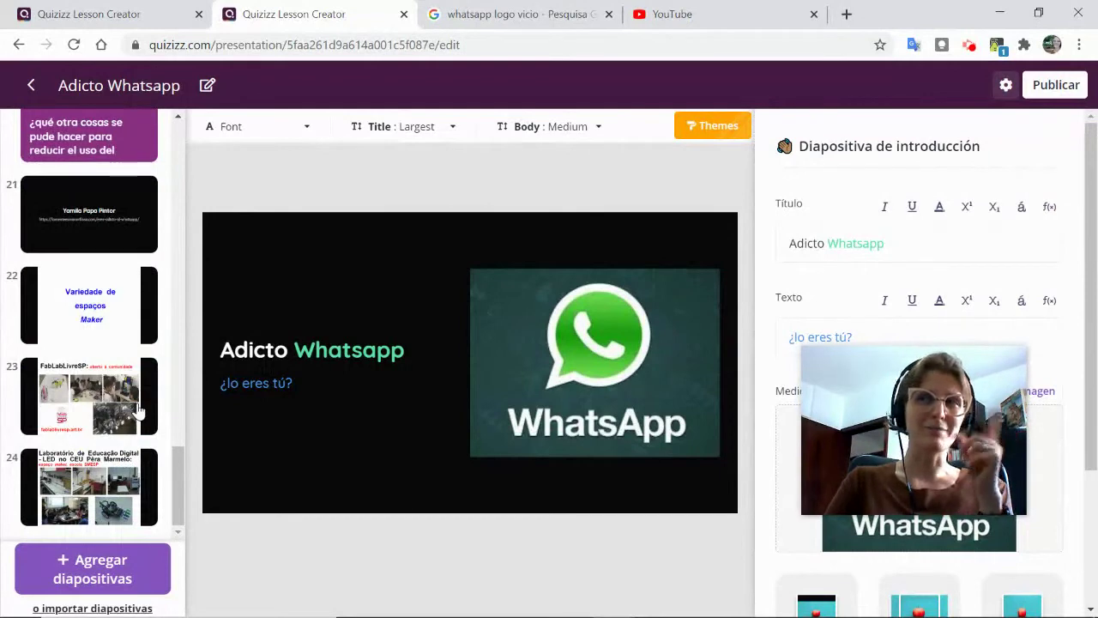
pyautogui.click(107, 312)
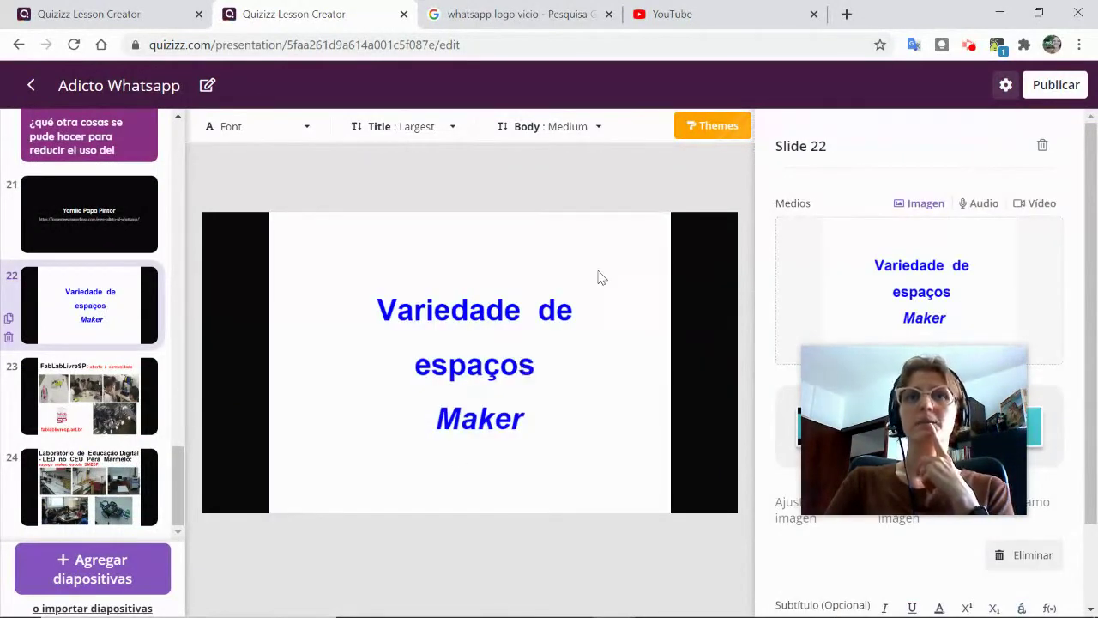
pyautogui.moveTo(919, 454); pyautogui.dragTo(687, 562)
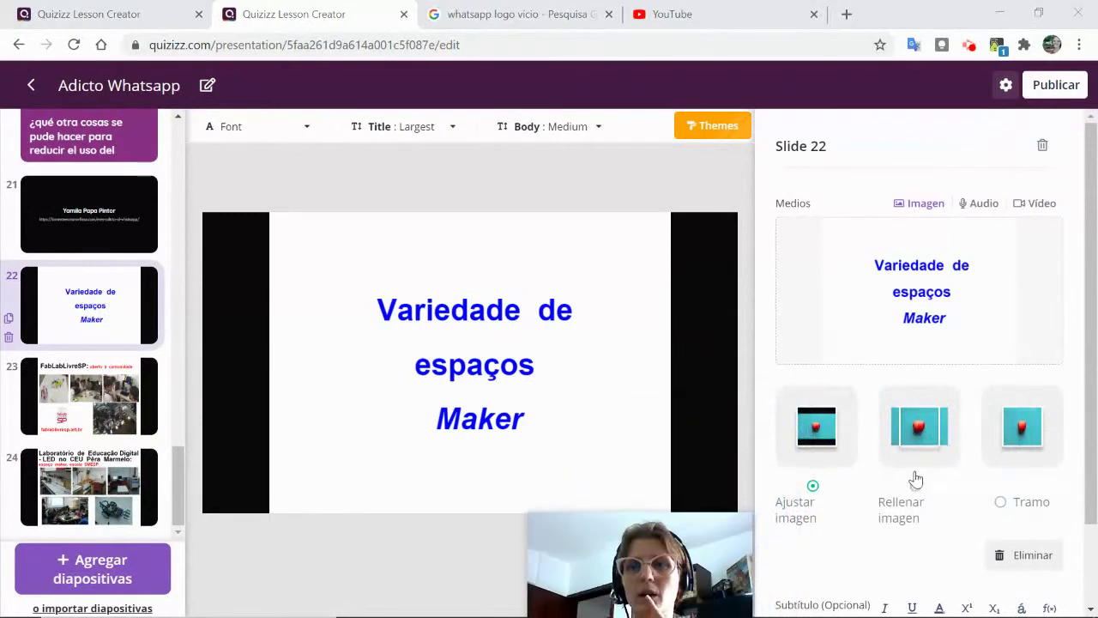
pyautogui.click(919, 436)
pyautogui.click(1020, 433)
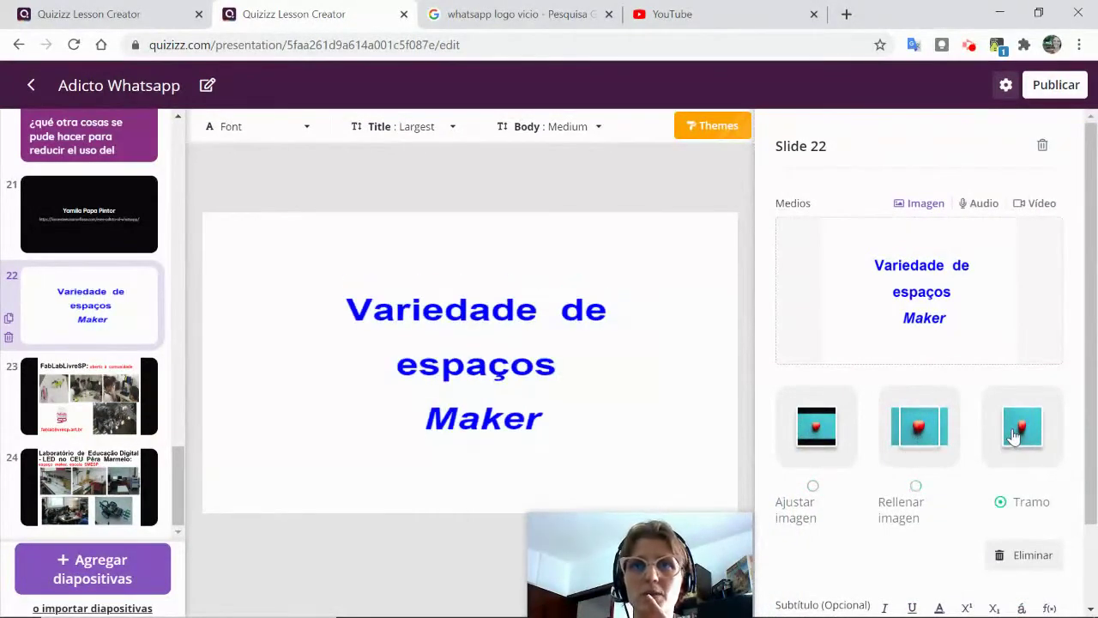
pyautogui.click(922, 440)
pyautogui.click(816, 427)
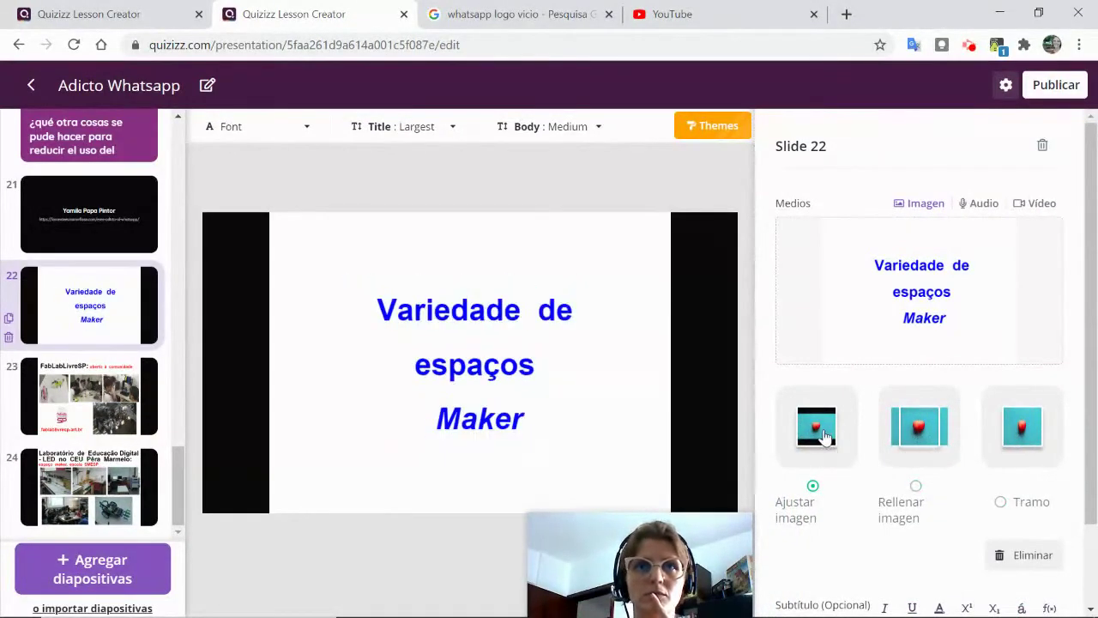
pyautogui.click(897, 432)
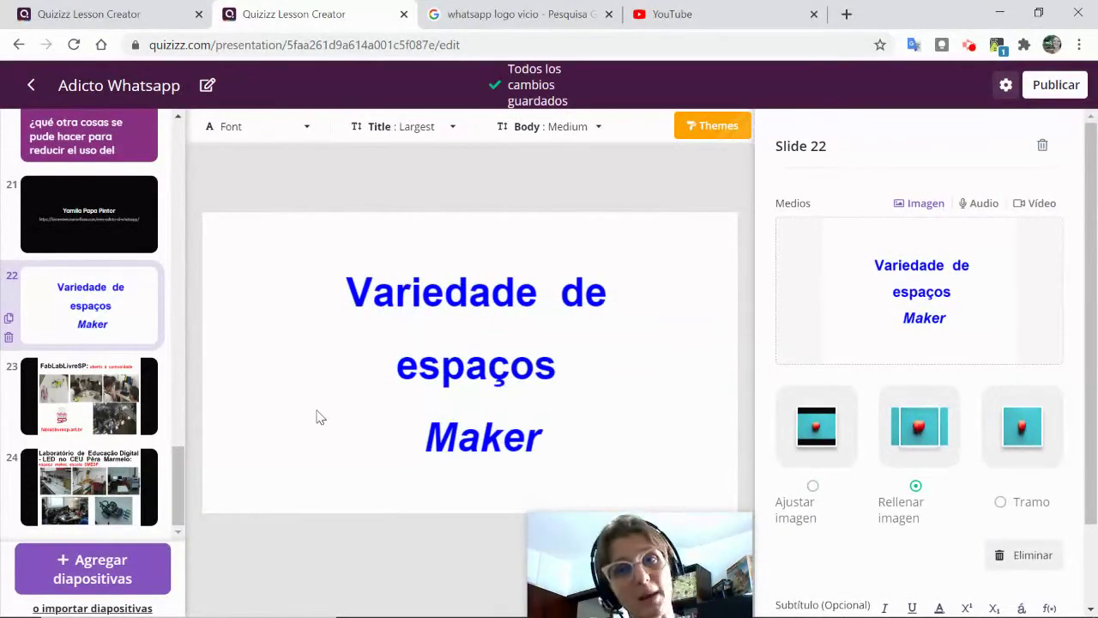
# - Try the image fit options on imported slide 24, "Laboratório de Educação Digital", and set it to "Rellenar imagen"
pyautogui.click(115, 464)
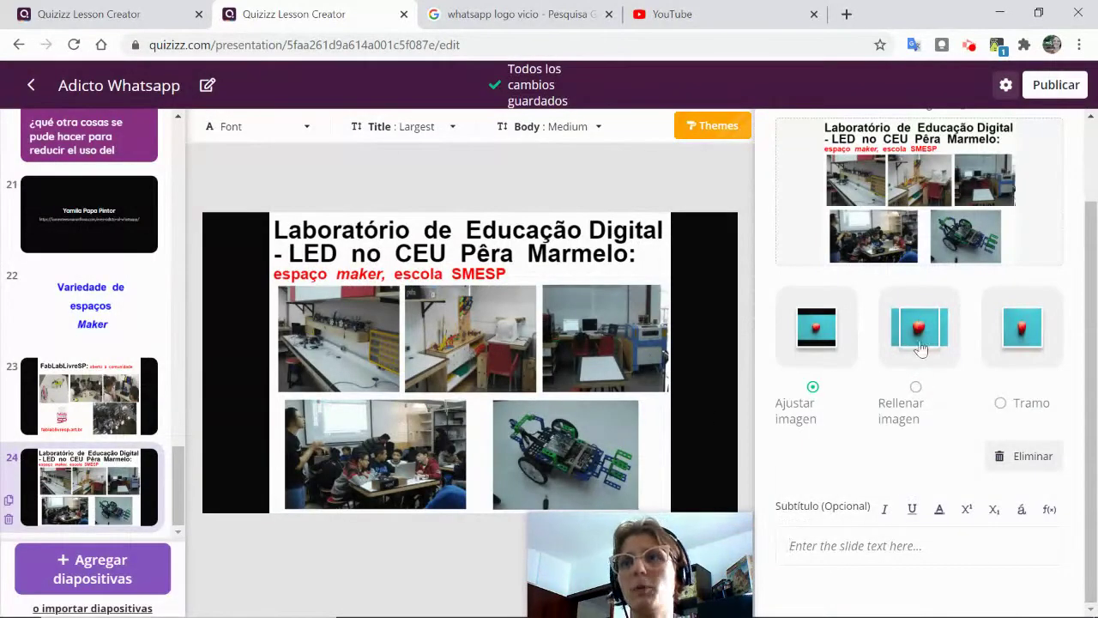
pyautogui.click(916, 388)
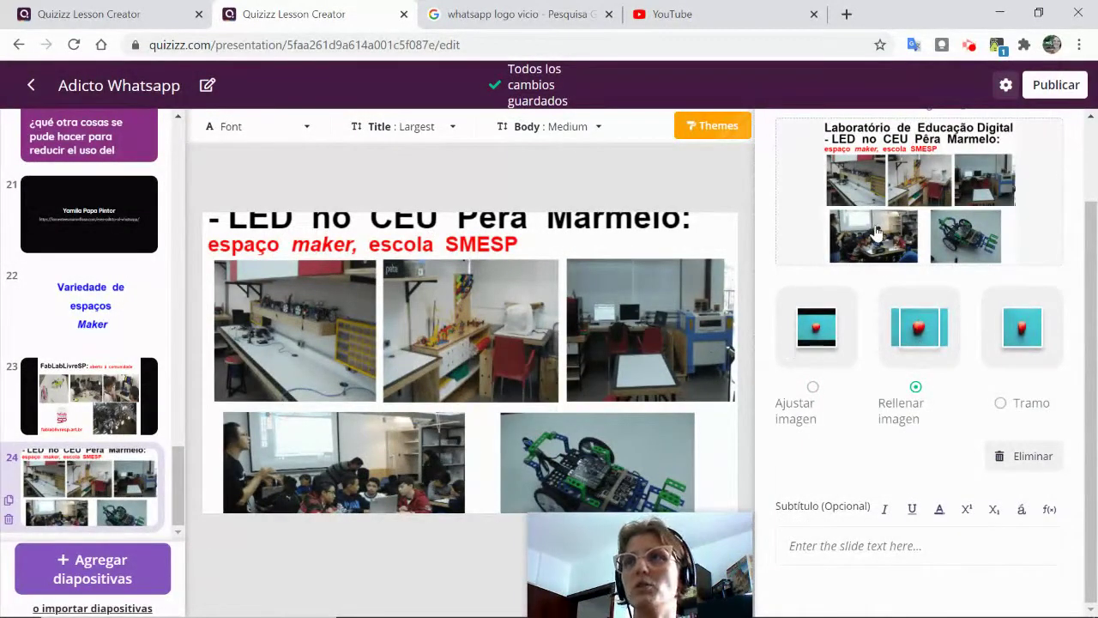
pyautogui.scroll(1, 877, 240)
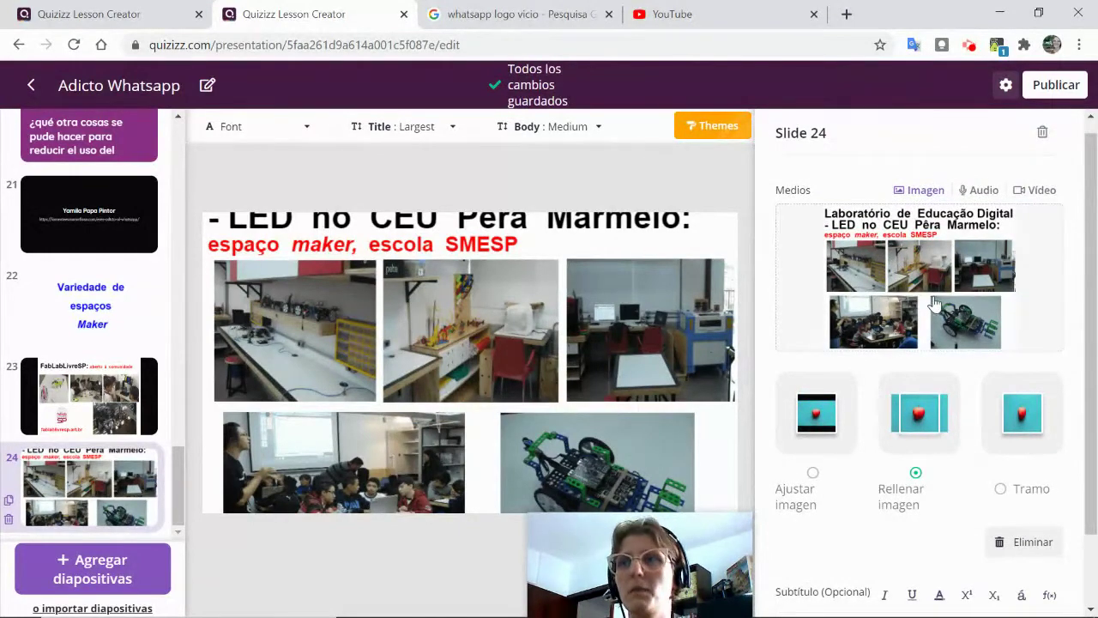
pyautogui.scroll(-1, 935, 304)
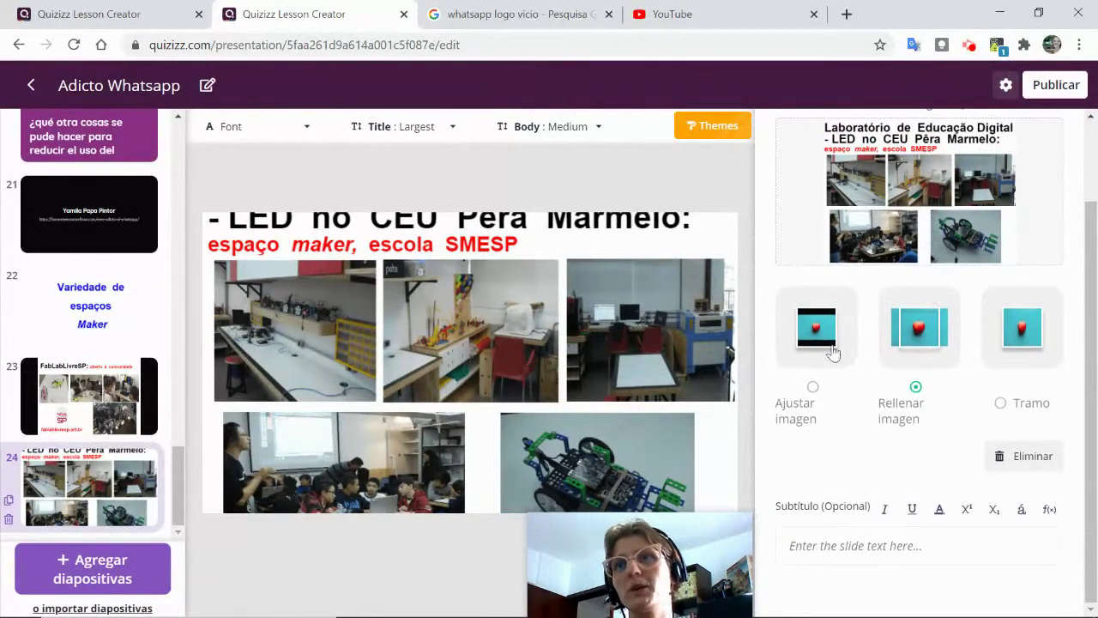
pyautogui.click(824, 339)
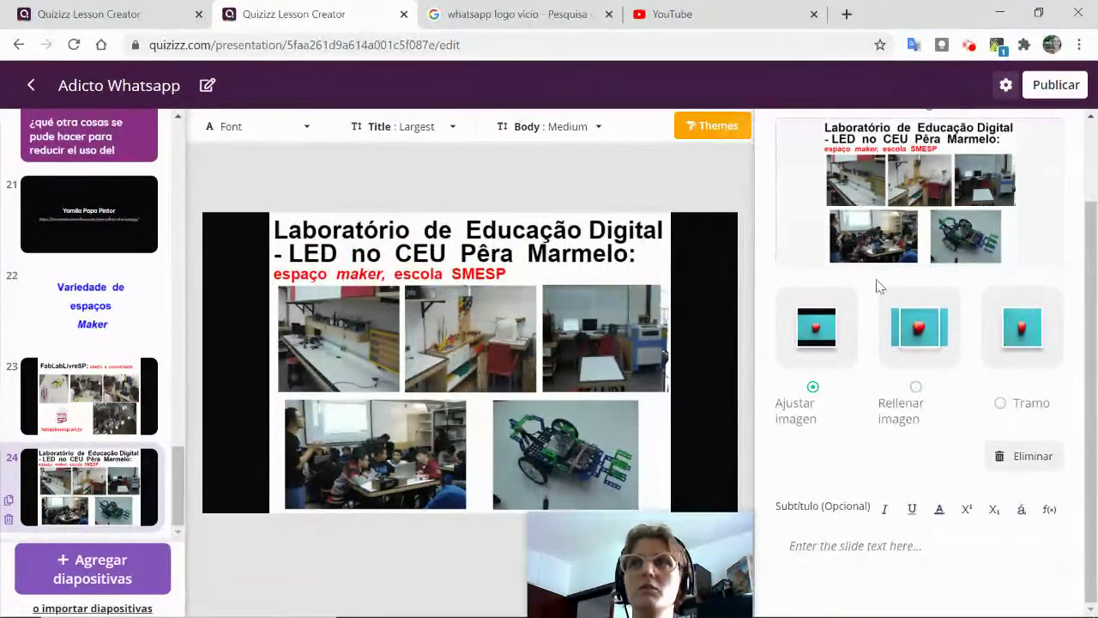
pyautogui.click(926, 329)
pyautogui.click(1006, 337)
pyautogui.click(937, 338)
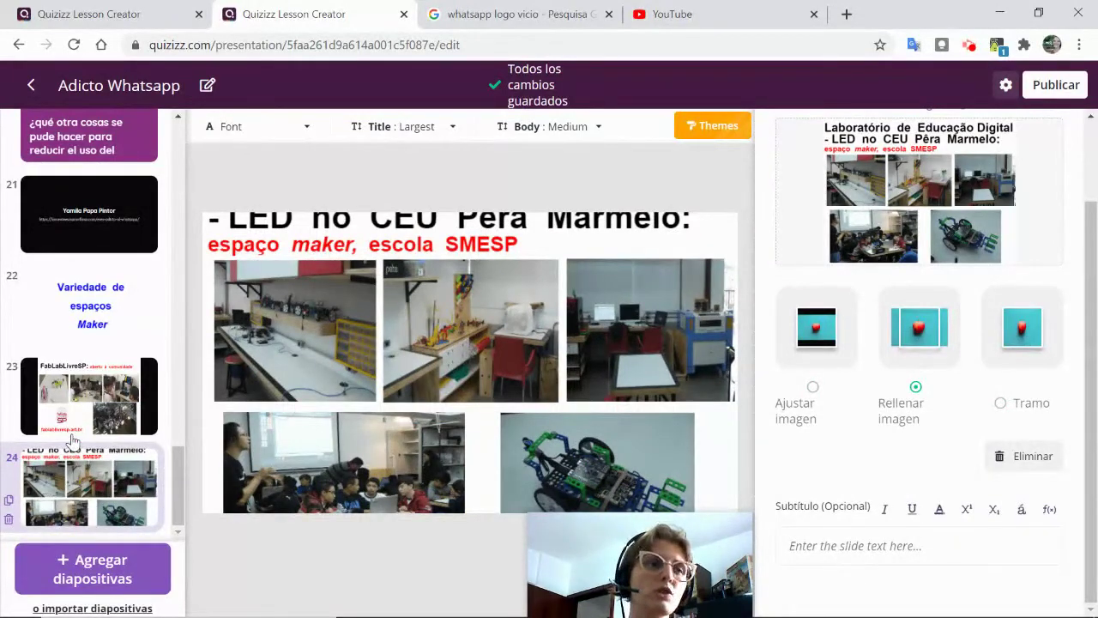
# - Delete the three imported PDF slides 24, 23 and 22 from the lesson
pyautogui.click(77, 607)
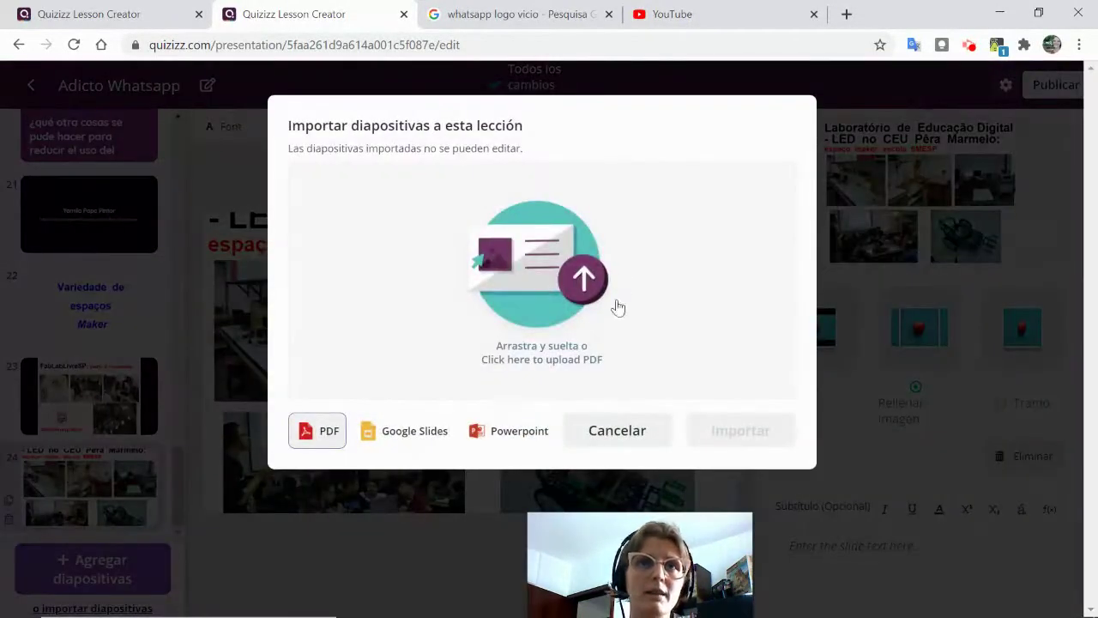
pyautogui.click(652, 430)
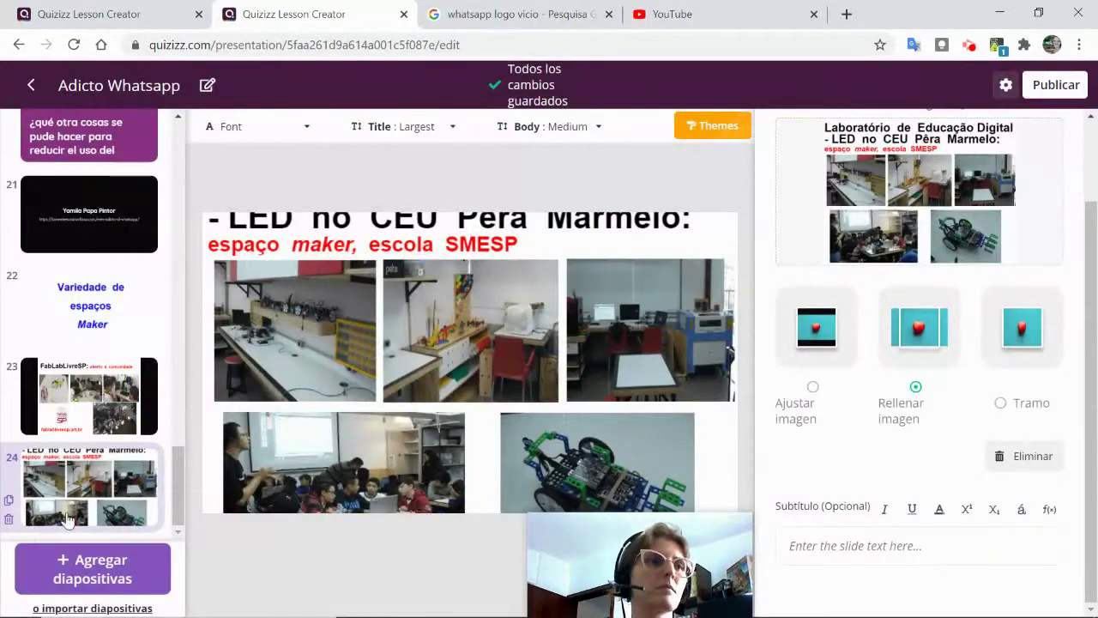
pyautogui.click(7, 520)
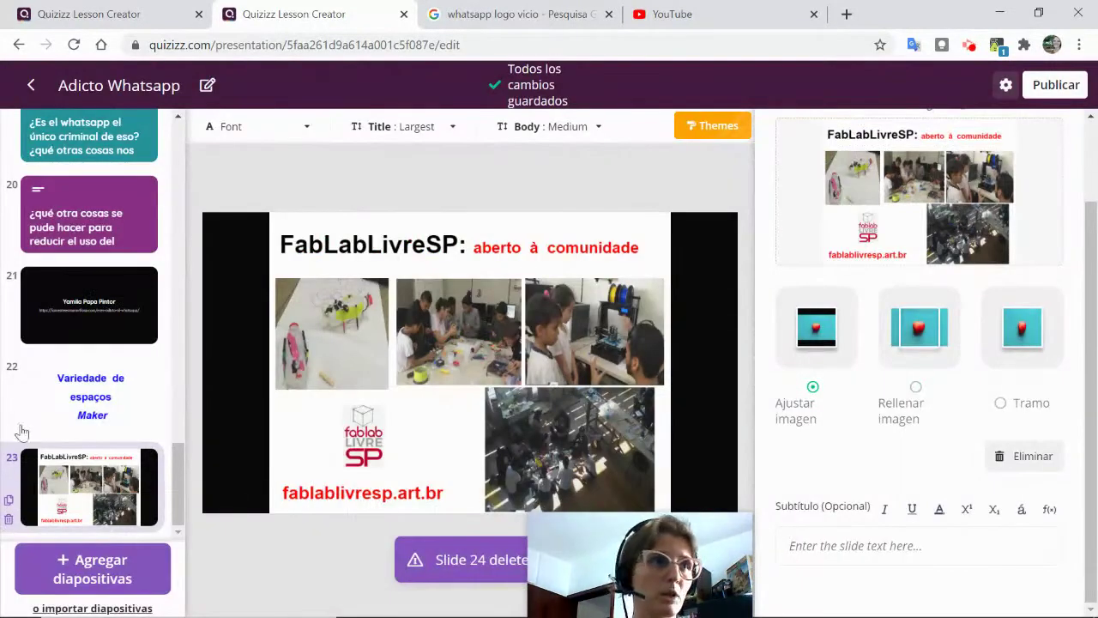
pyautogui.click(7, 520)
pyautogui.click(7, 520)
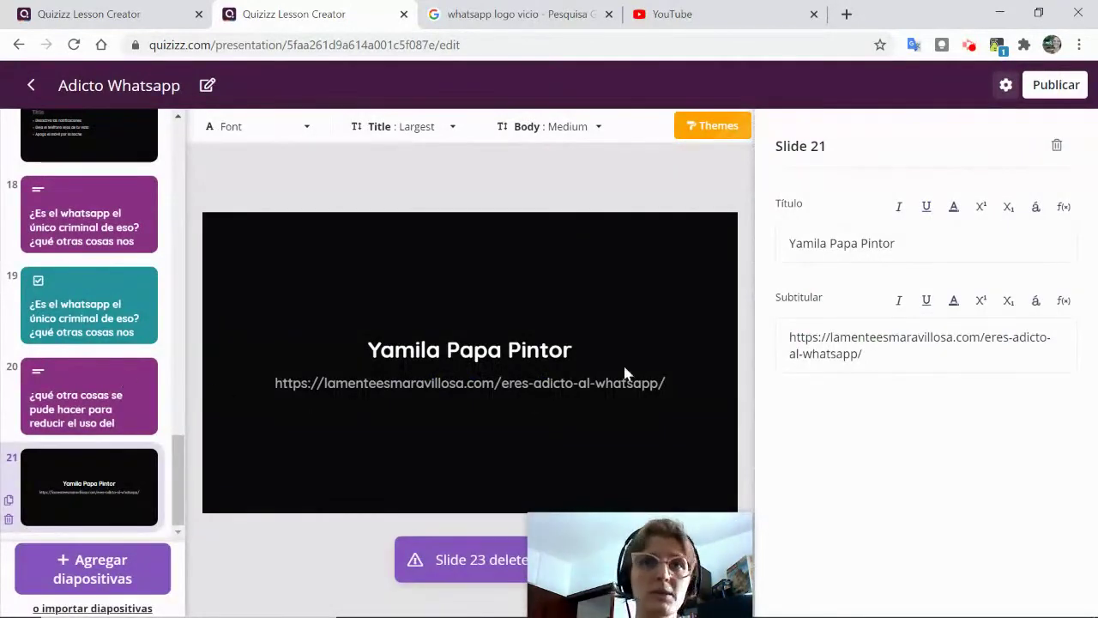
# - Examine the theme presets and customization options, and return to the introduction slide of "Adicto Whatsapp"
pyautogui.scroll(20, 157, 373)
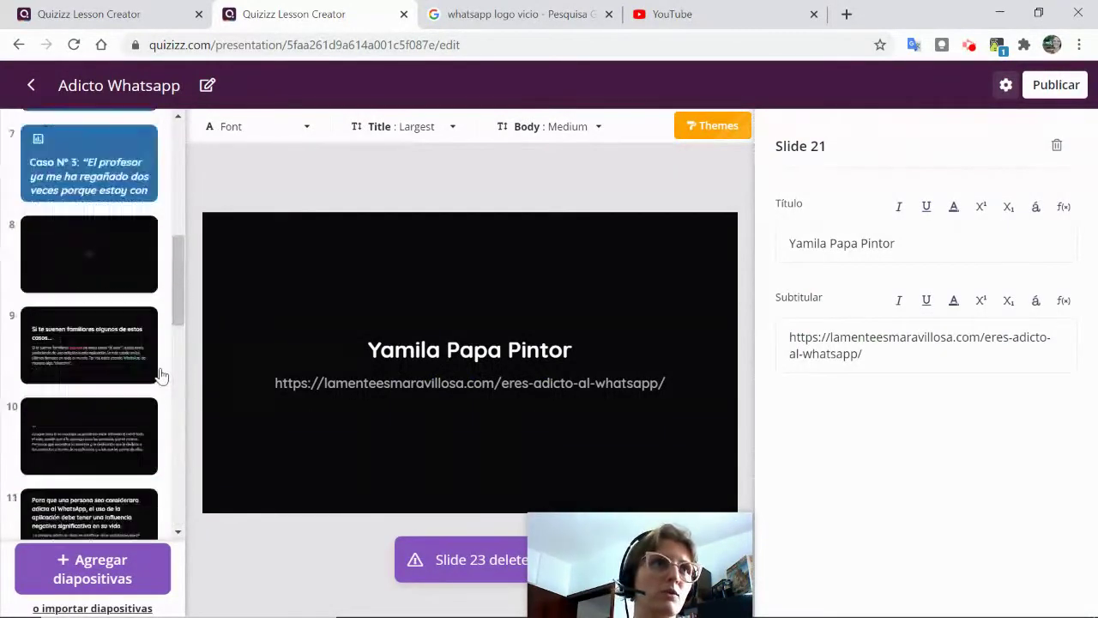
pyautogui.scroll(-3, 161, 375)
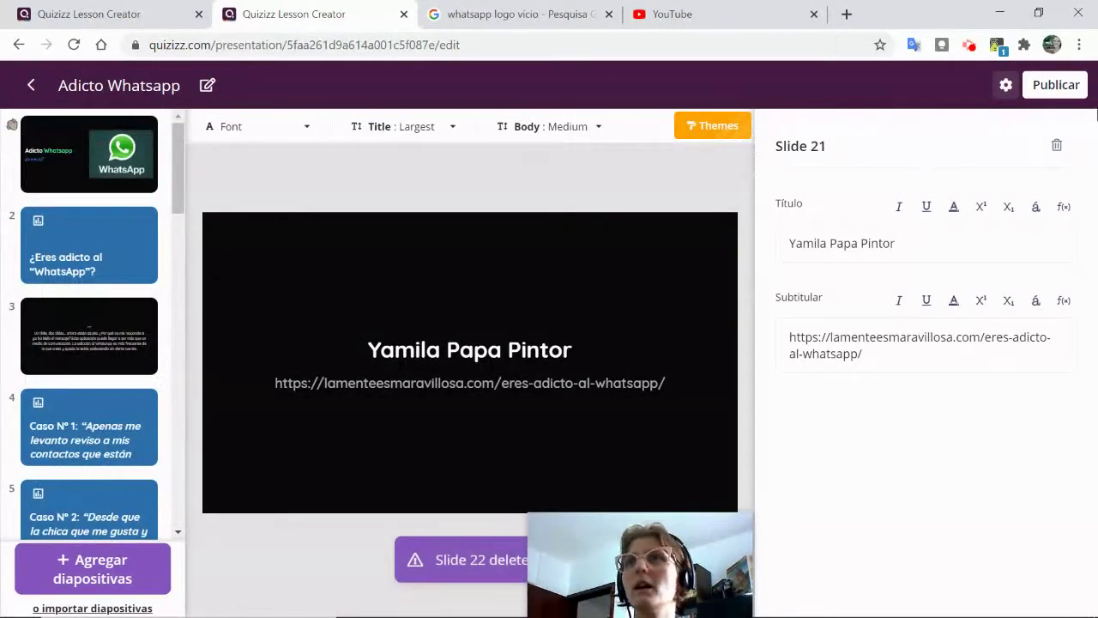
pyautogui.click(702, 126)
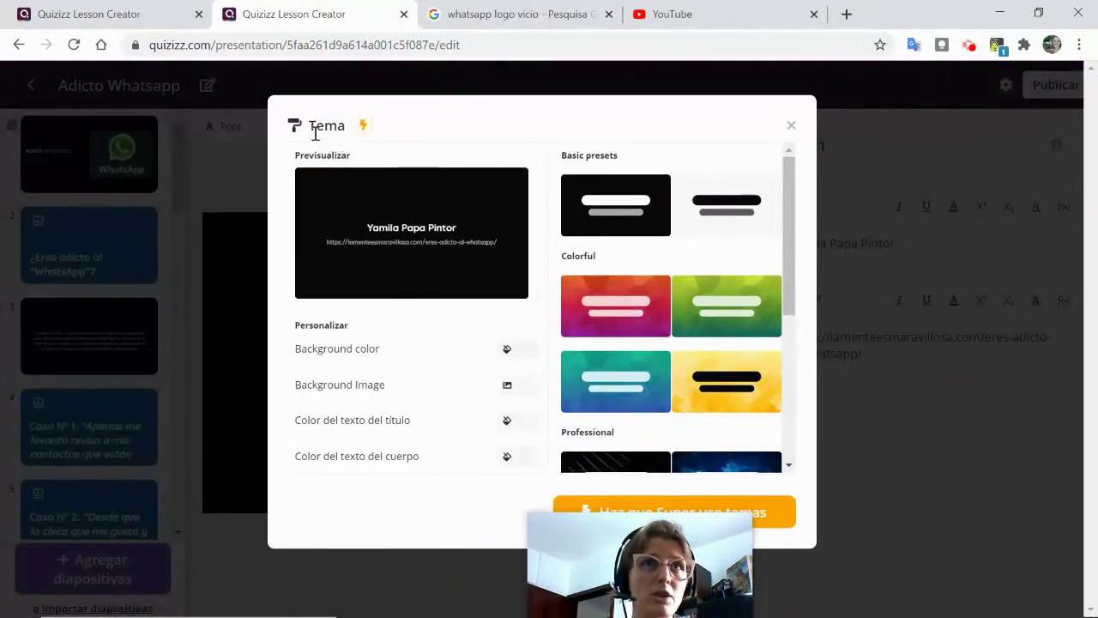
pyautogui.scroll(-4, 658, 365)
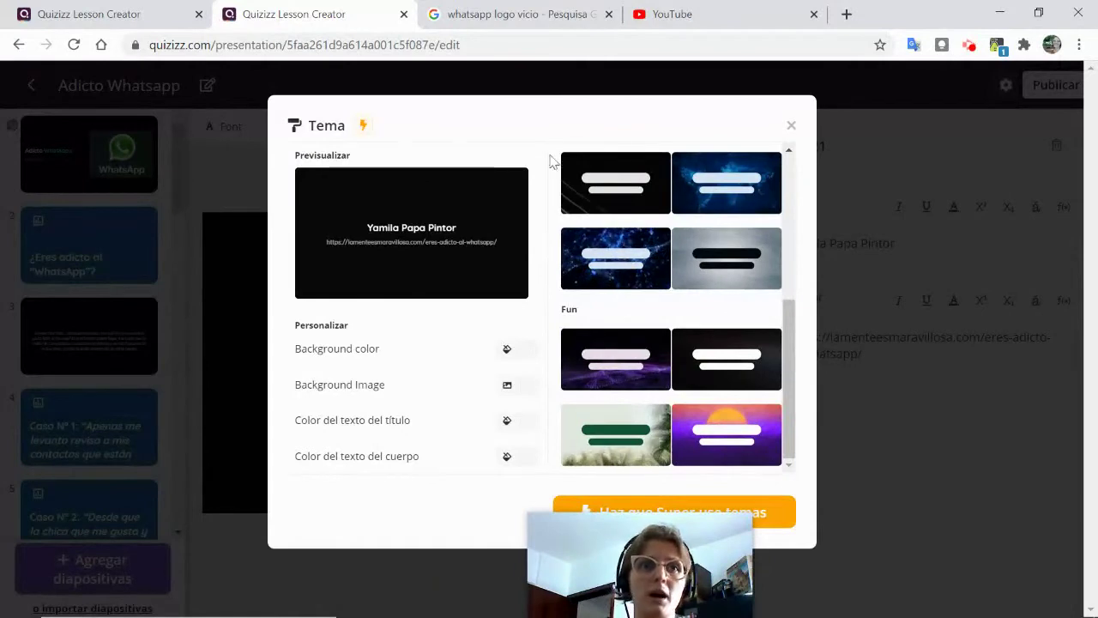
pyautogui.click(790, 126)
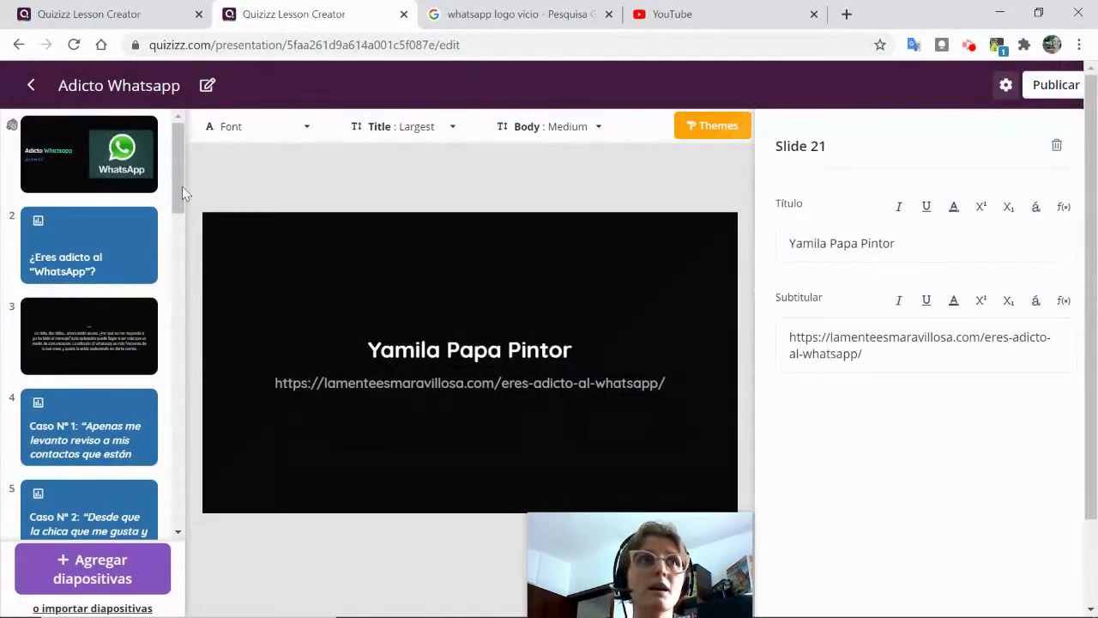
pyautogui.click(82, 175)
pyautogui.scroll(-2, 858, 429)
pyautogui.scroll(2, 878, 483)
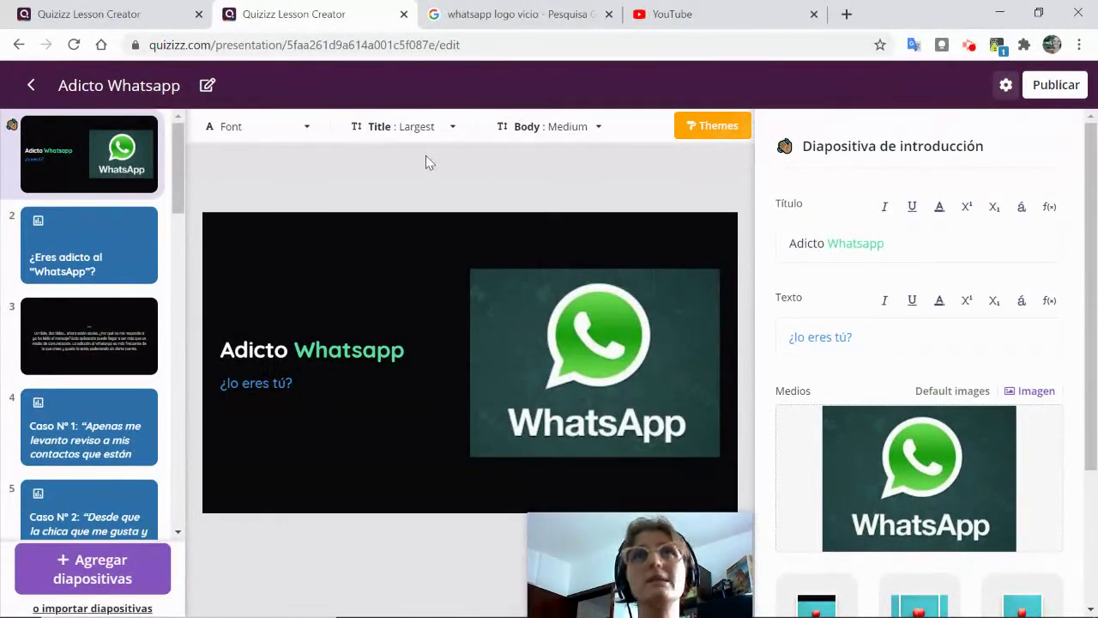
# - In the lesson "Aula Apresentação da Turma", try the default images on the introduction slide and choose the red microphone one
pyautogui.click(89, 14)
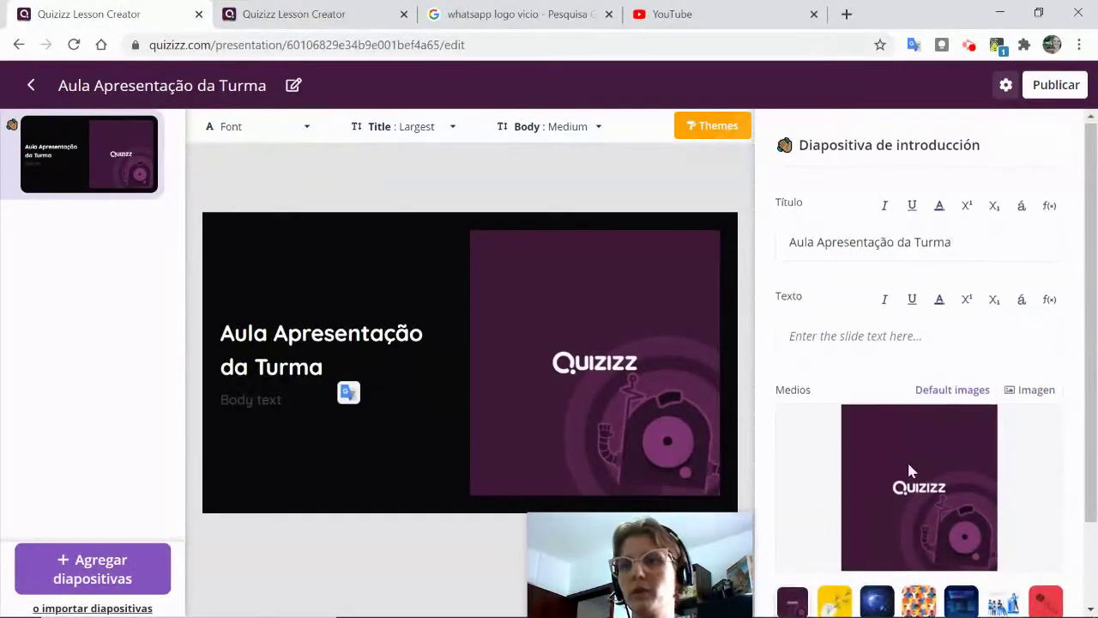
pyautogui.scroll(-2, 912, 471)
pyautogui.click(834, 502)
pyautogui.click(877, 506)
pyautogui.click(918, 506)
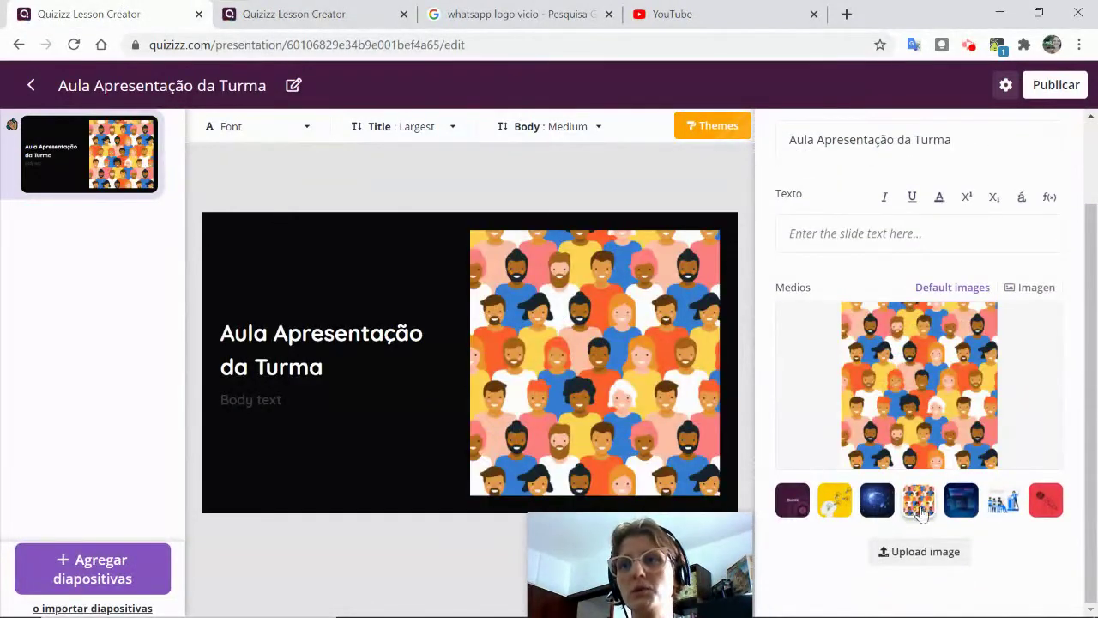
pyautogui.click(961, 513)
pyautogui.click(997, 512)
pyautogui.click(1035, 511)
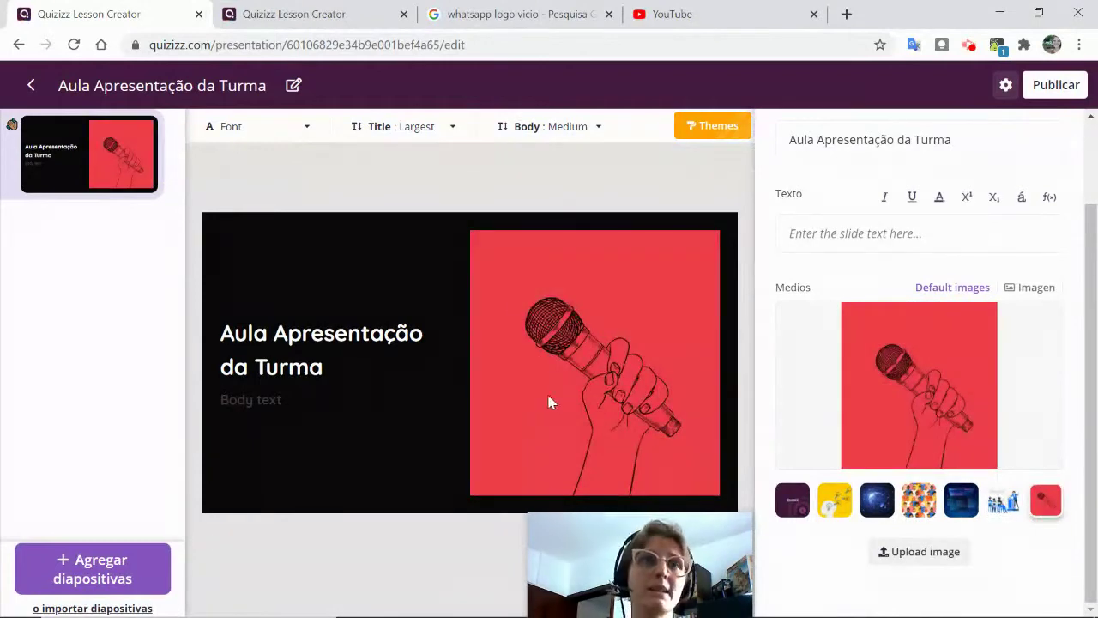
# - Browse the available slide and media layouts, and add a "Título y subtítulo" slide to "Aula Apresentação da Turma"
pyautogui.click(92, 569)
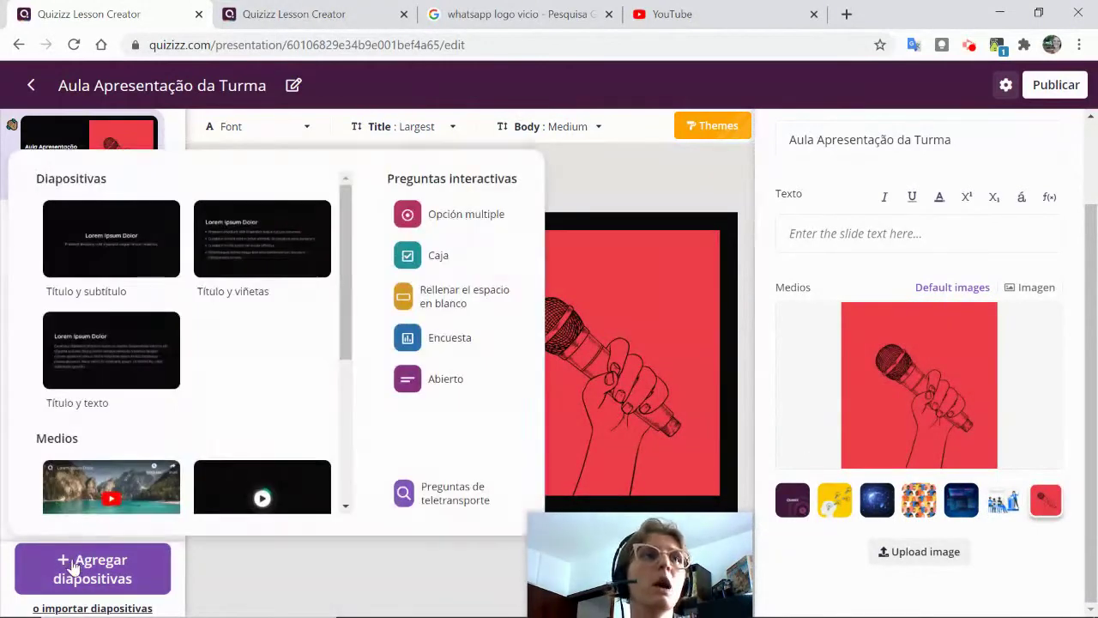
pyautogui.scroll(-3, 197, 368)
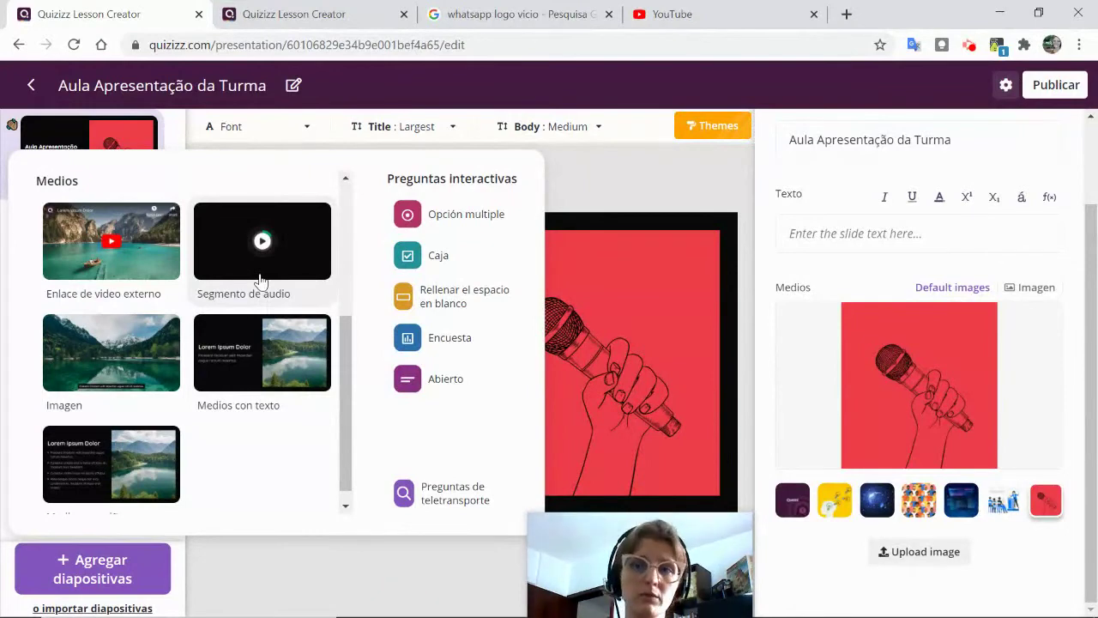
pyautogui.scroll(3, 117, 303)
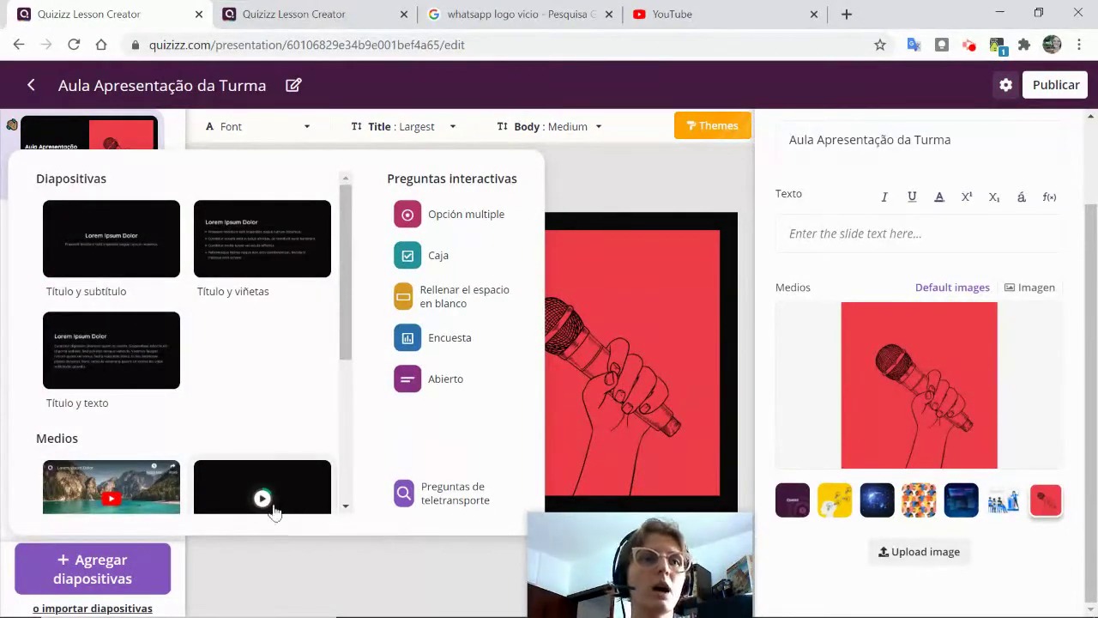
pyautogui.click(134, 266)
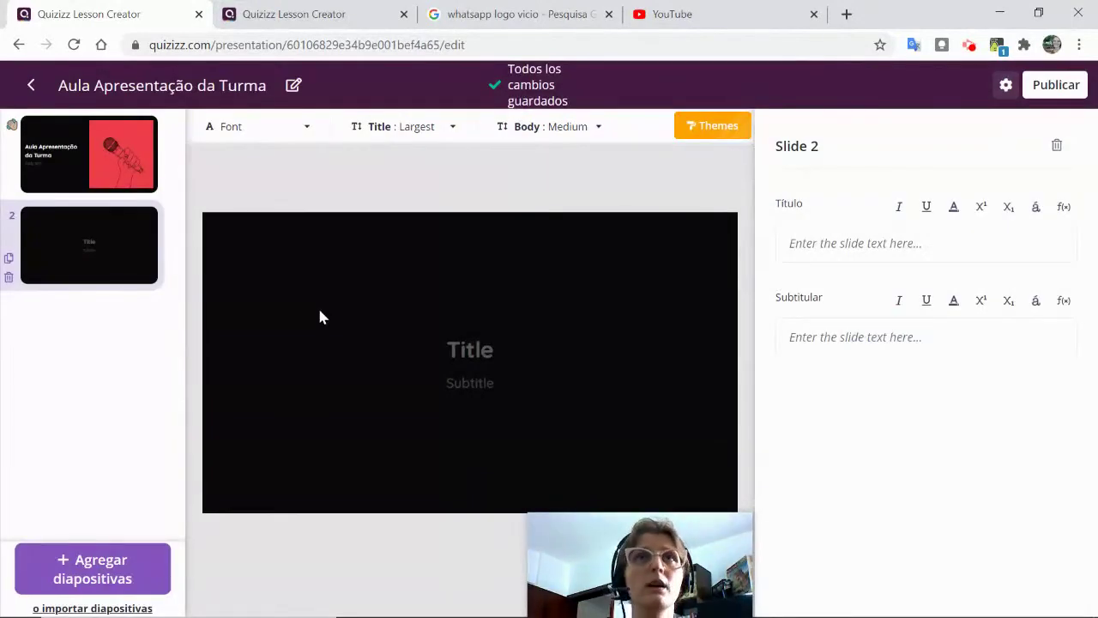
# - Go back to the lesson "Adicto Whatsapp" and publish it
pyautogui.click(331, 12)
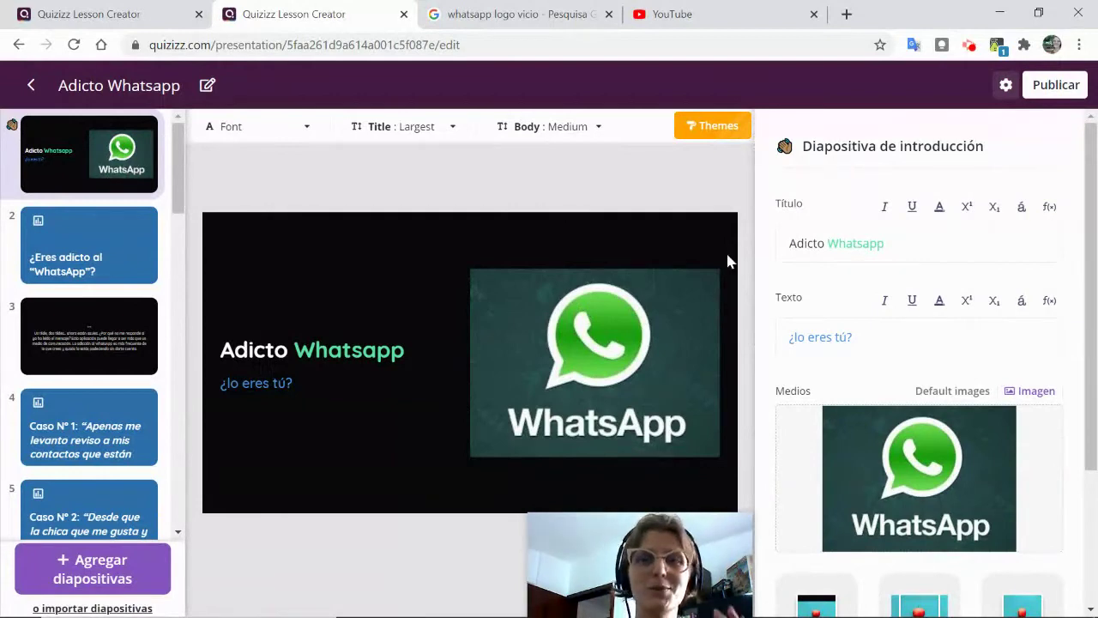
pyautogui.click(1074, 88)
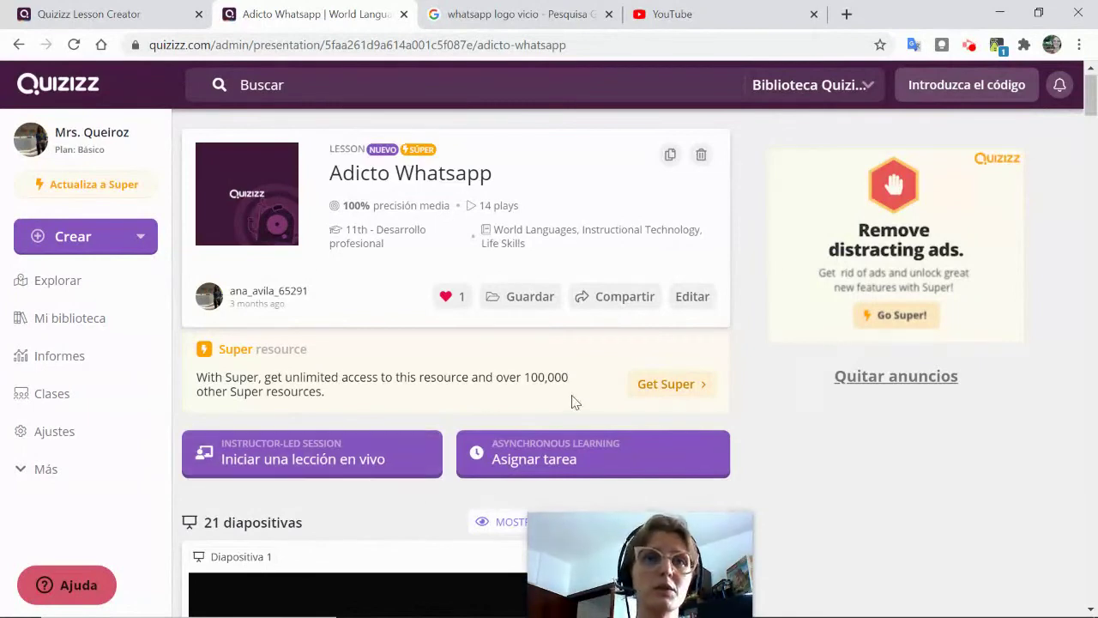
# - Open the setup for a live, instructor-led session of "Adicto Whatsapp" and examine its advanced settings
pyautogui.scroll(-1, 573, 403)
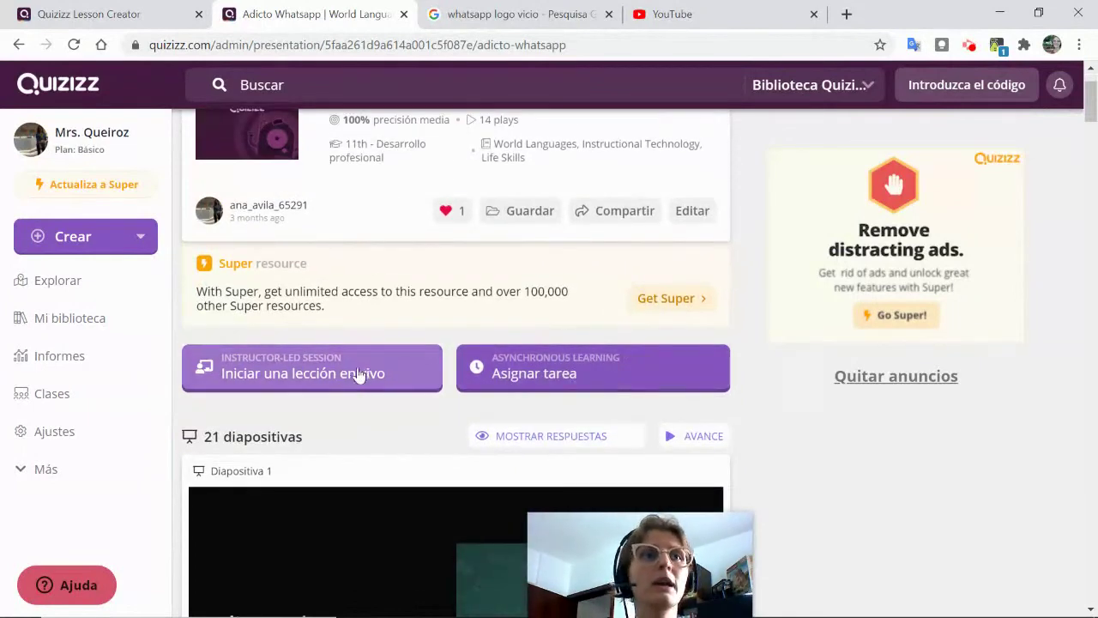
pyautogui.click(359, 375)
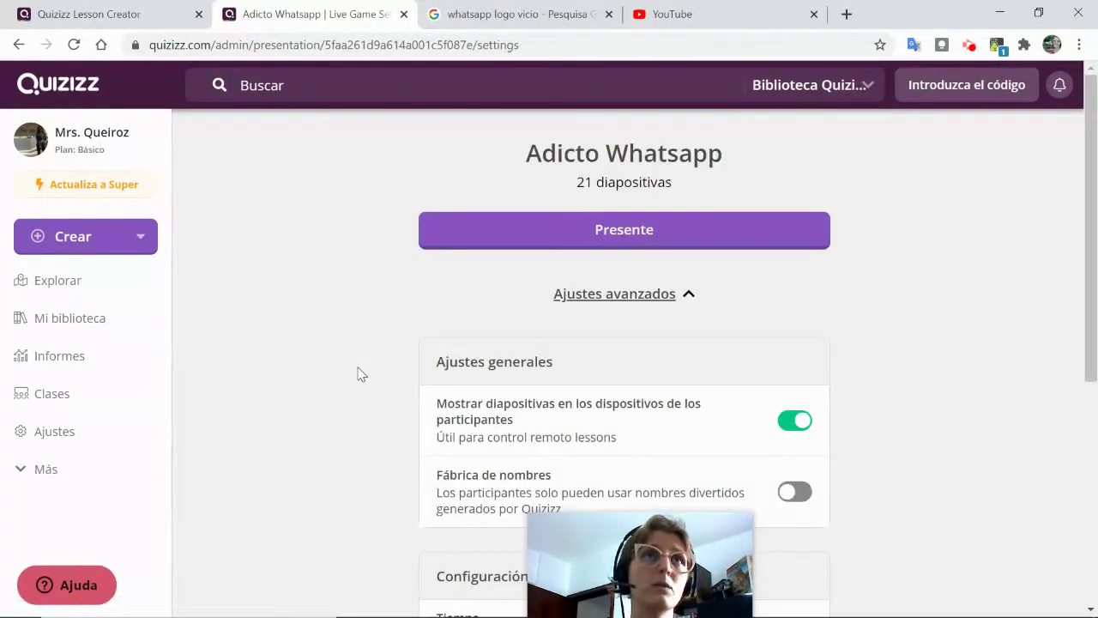
pyautogui.scroll(-3, 515, 300)
pyautogui.scroll(3, 537, 297)
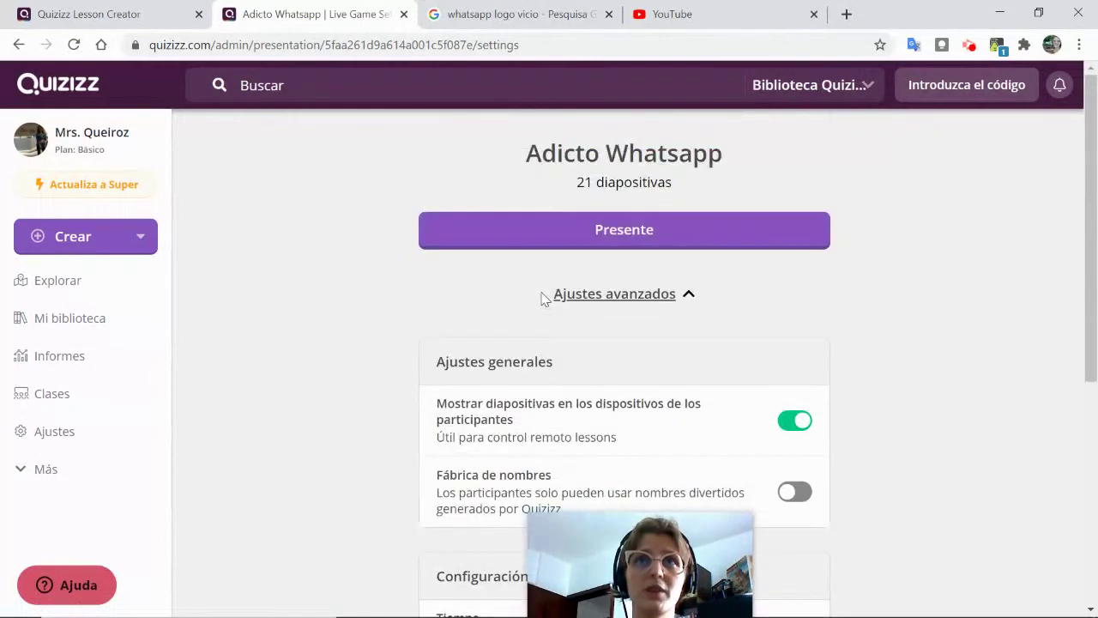
# - Find the lesson "Adicto Whatsapp" in the personal library and open its page
pyautogui.click(78, 287)
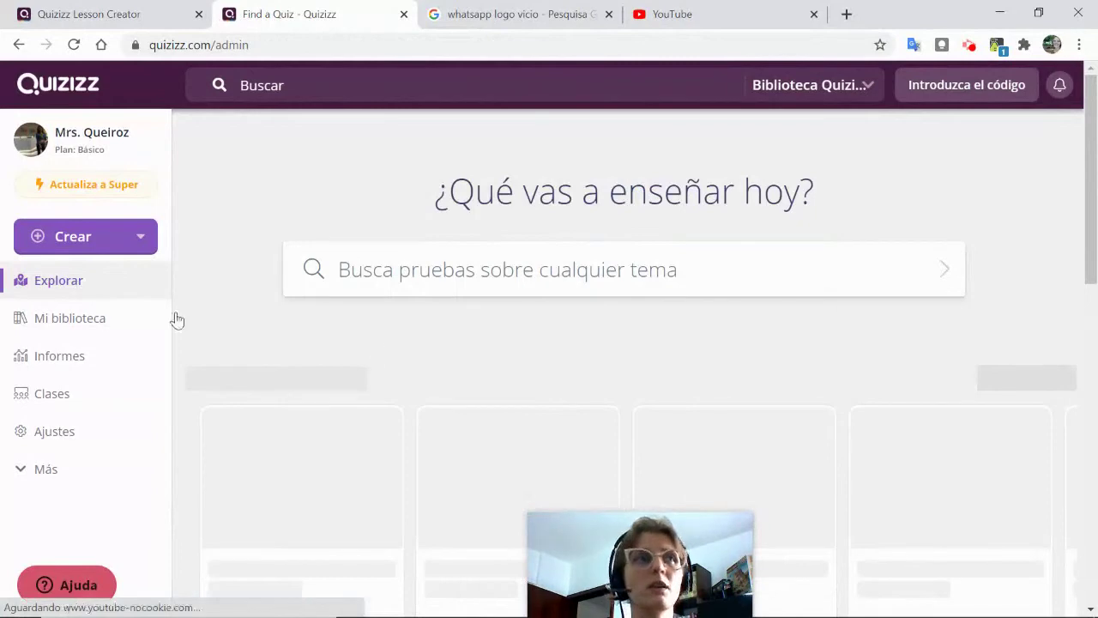
pyautogui.click(34, 321)
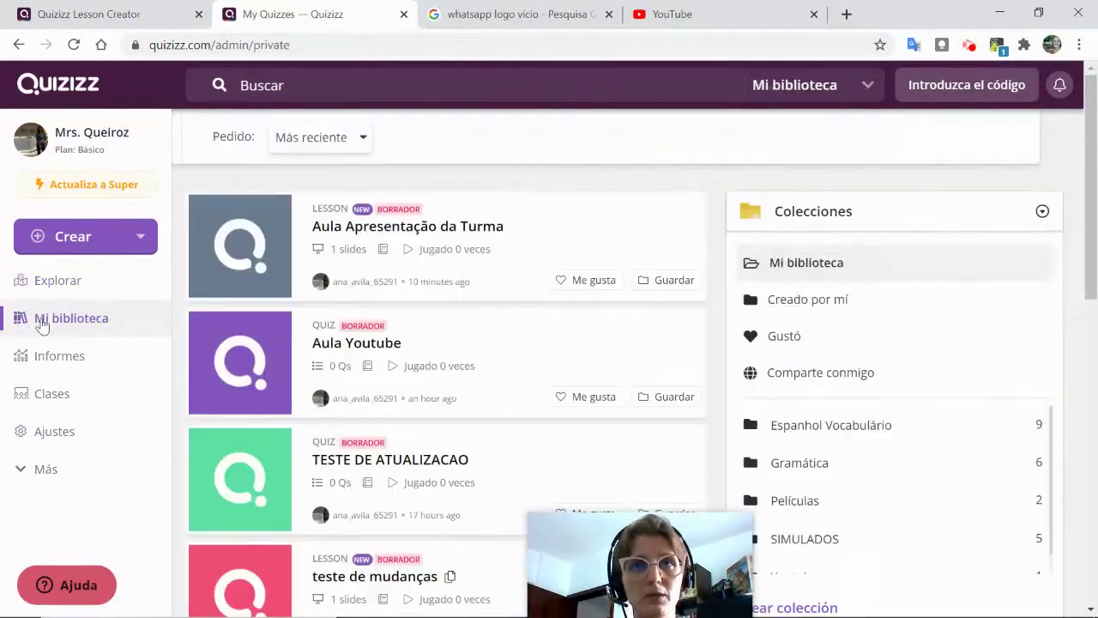
pyautogui.scroll(-2, 393, 369)
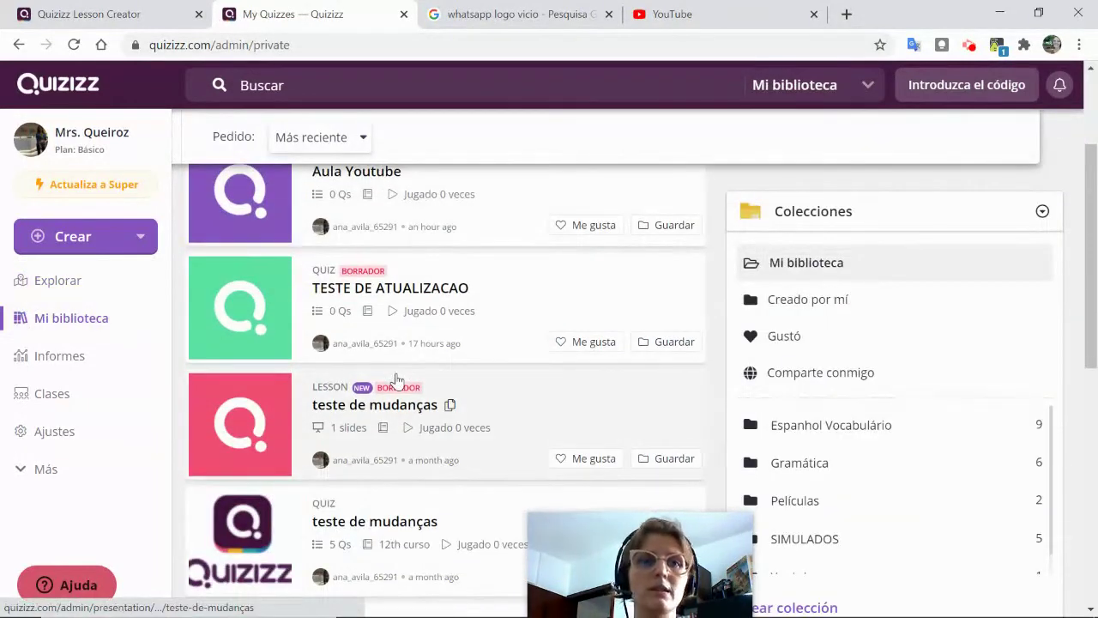
pyautogui.scroll(-2, 396, 381)
pyautogui.scroll(-4, 397, 381)
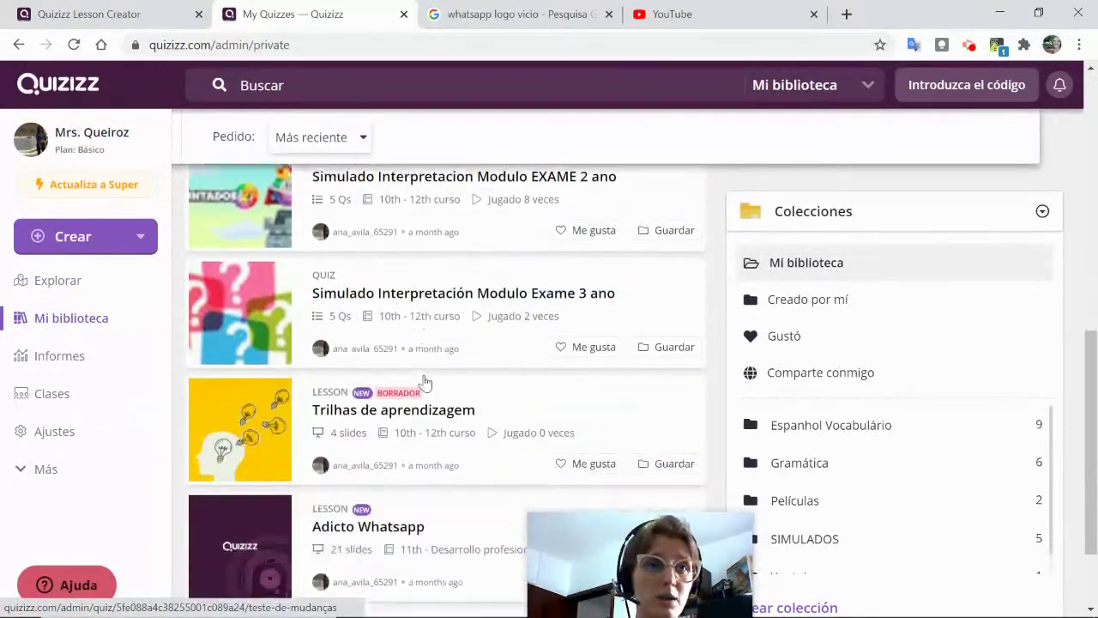
pyautogui.click(448, 473)
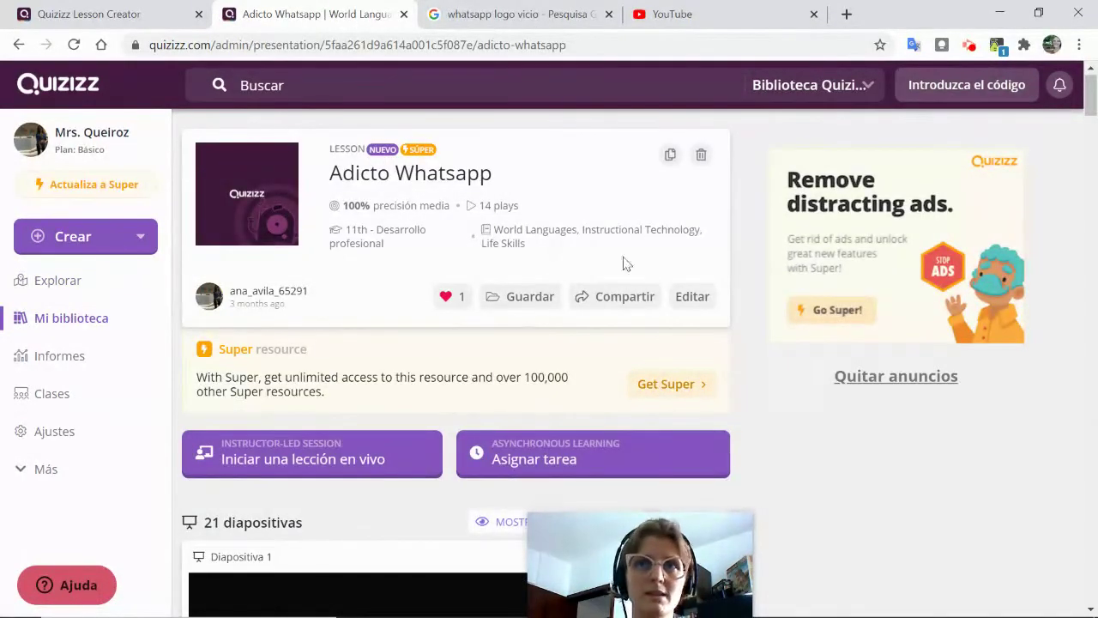
# - View the collections that "Adicto Whatsapp" can be saved to, and leave without choosing one
pyautogui.click(532, 302)
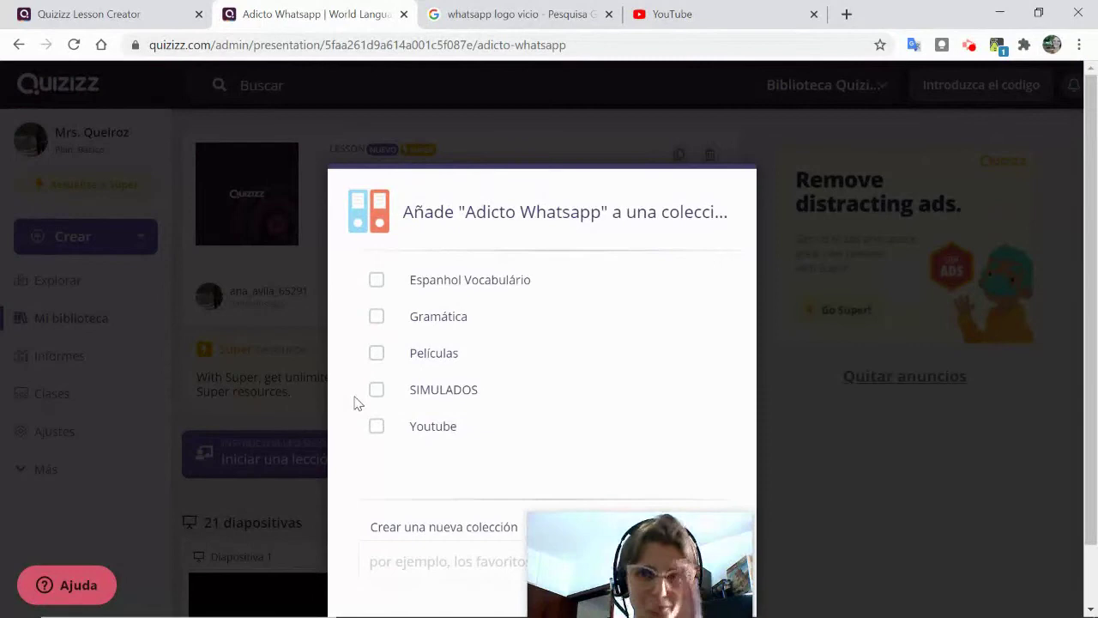
pyautogui.click(786, 338)
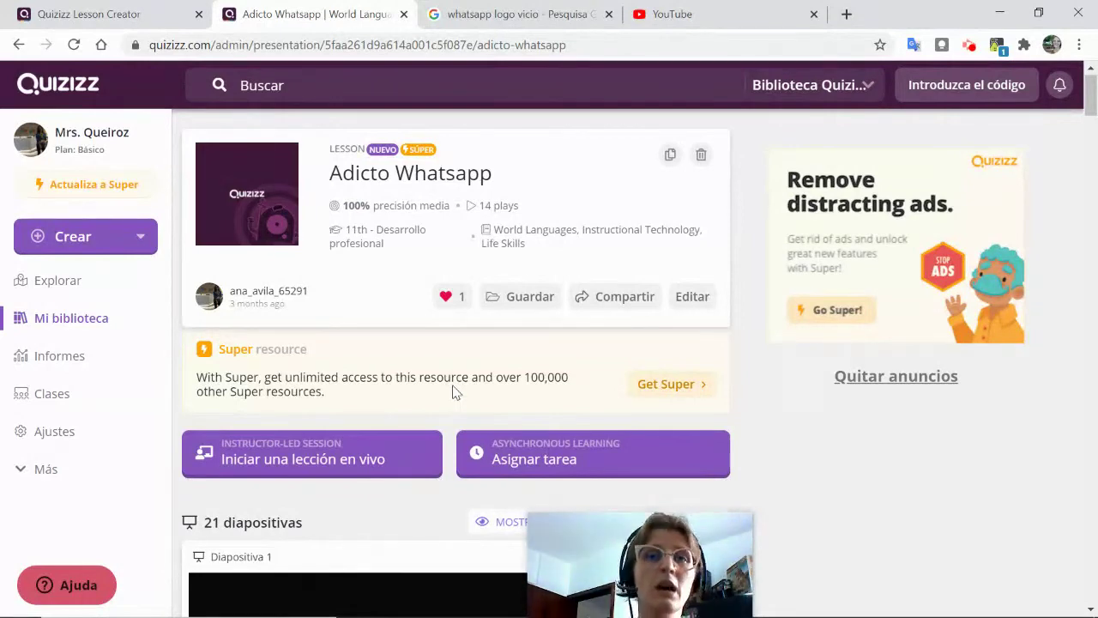
# - Find the 3-participant live session of "Adicto Whatsapp" in the reports, open its report and examine the participants' results
pyautogui.moveTo(568, 530); pyautogui.dragTo(403, 347)
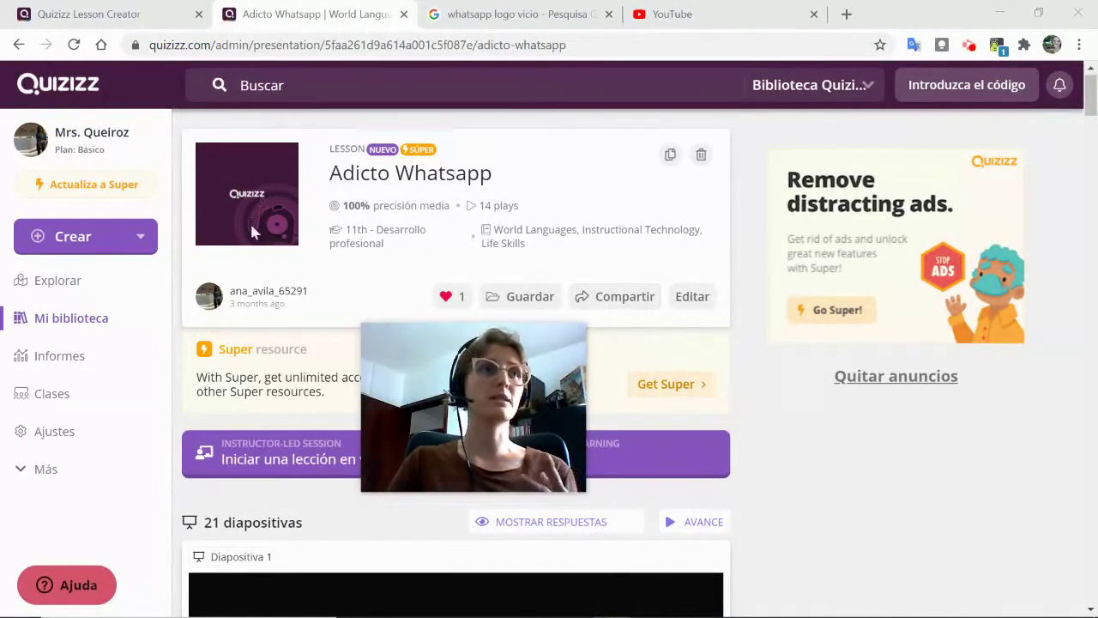
pyautogui.click(95, 364)
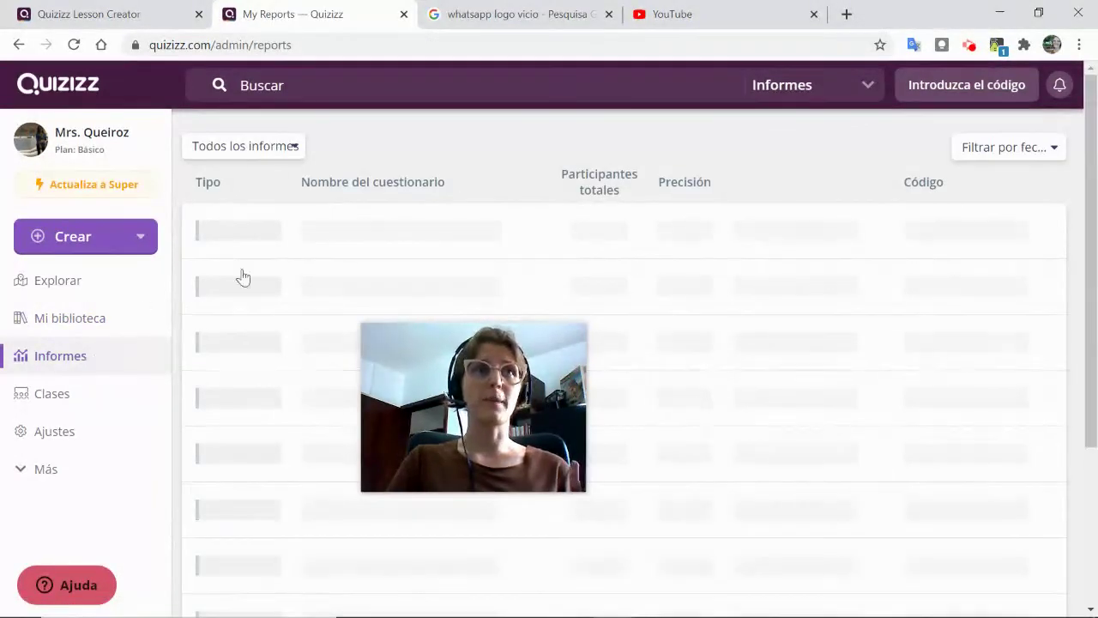
pyautogui.scroll(-1, 238, 345)
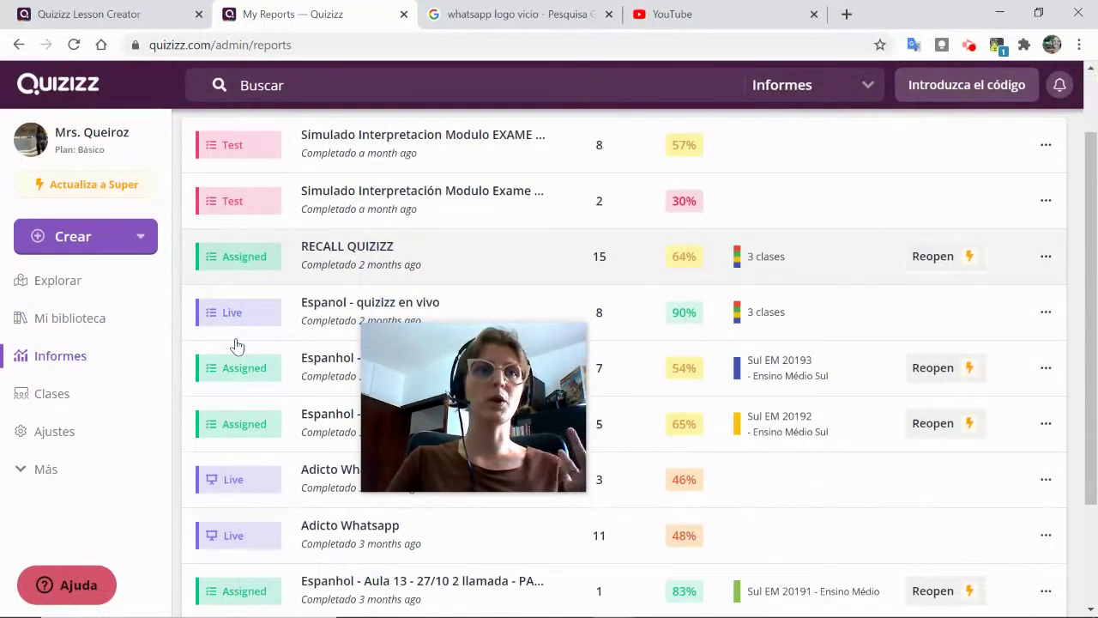
pyautogui.scroll(-1, 244, 347)
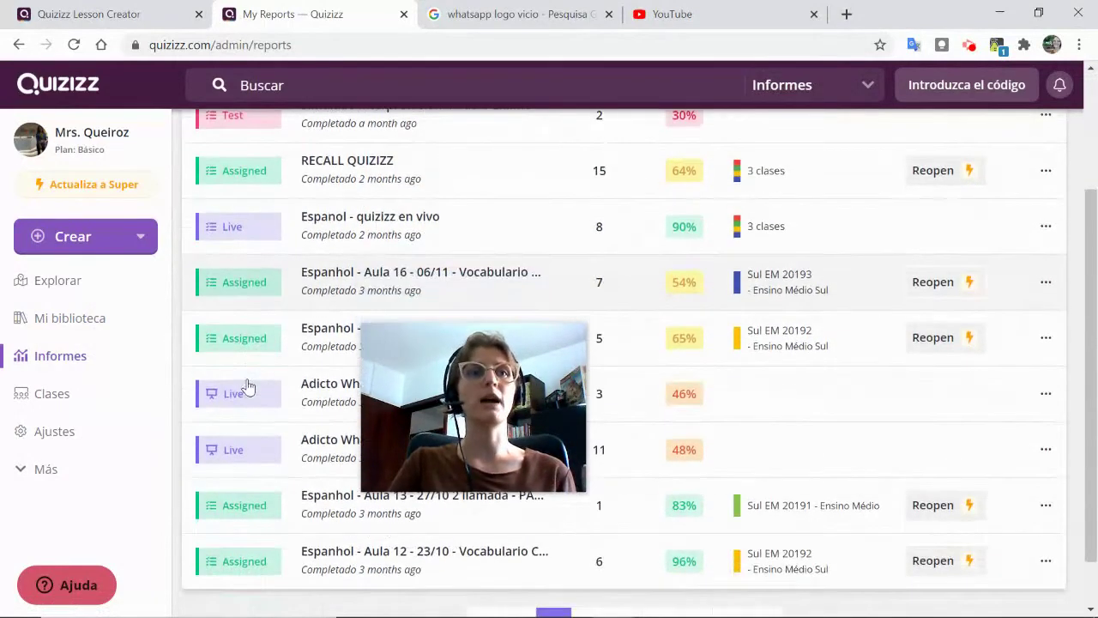
pyautogui.click(321, 391)
pyautogui.scroll(-2, 251, 378)
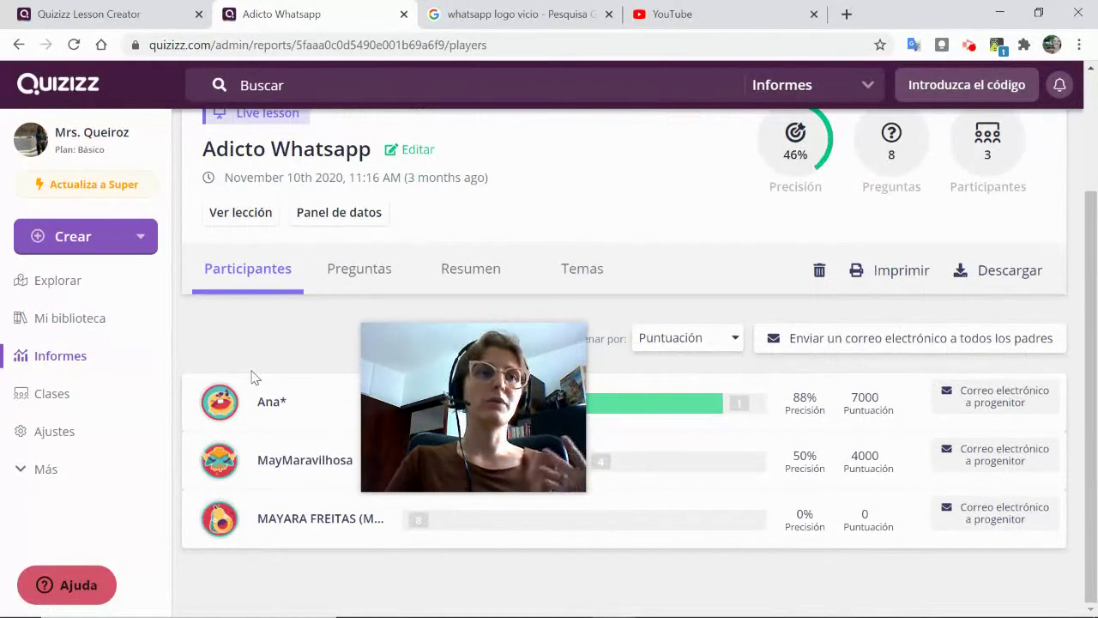
pyautogui.scroll(2, 251, 378)
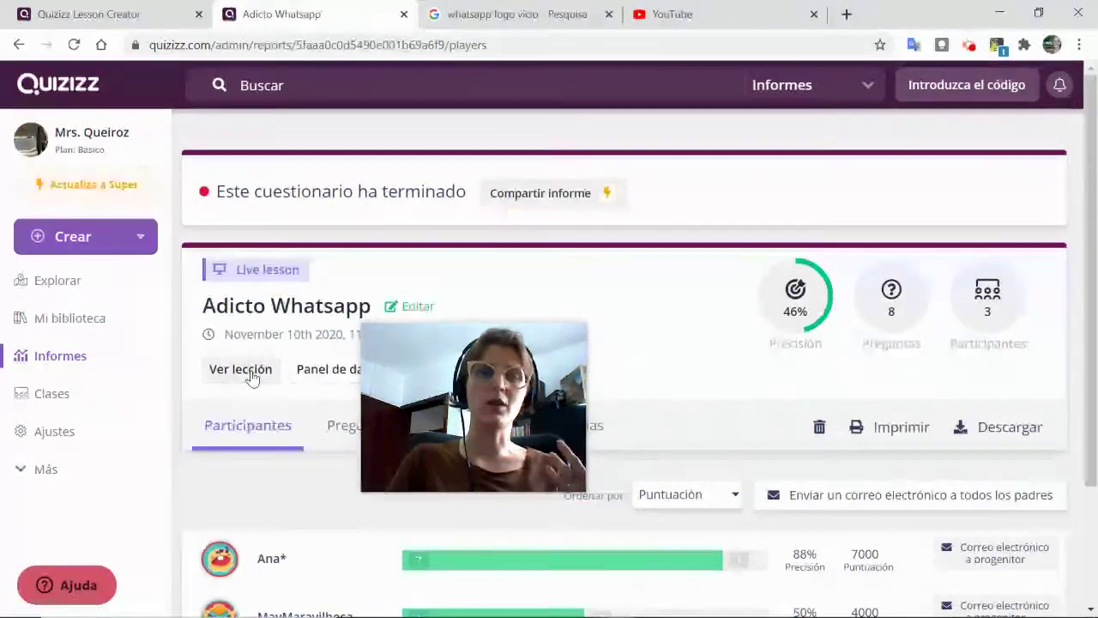